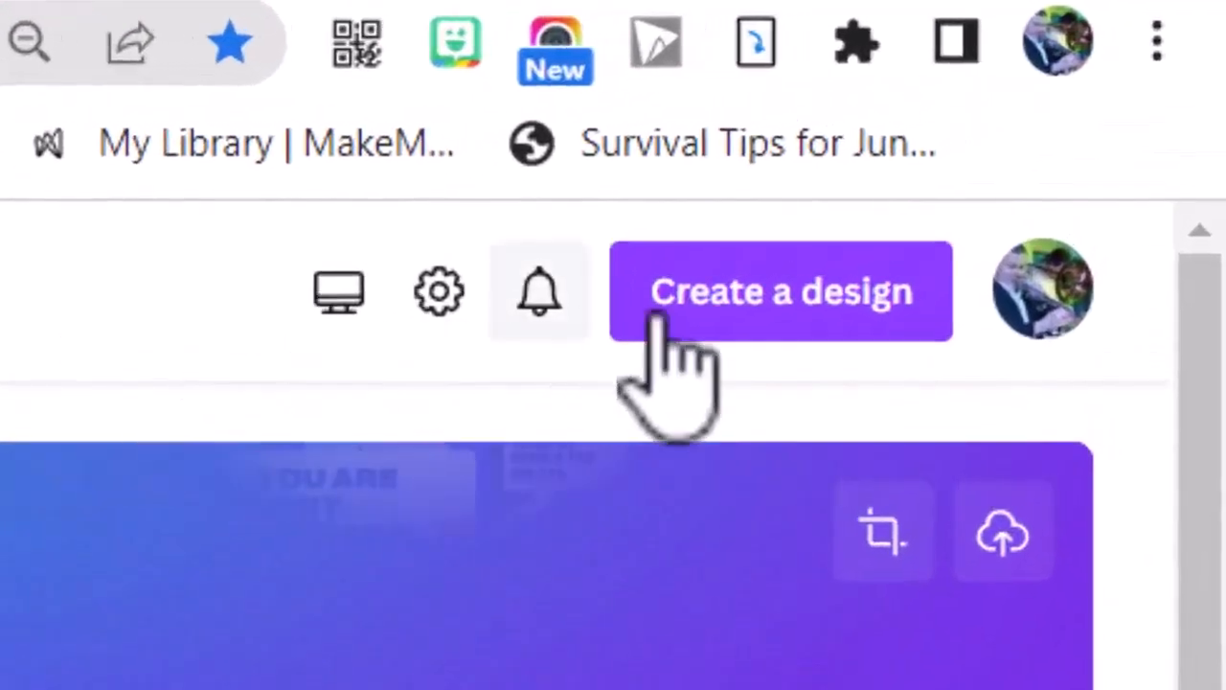
- Create a new Presentation (16:9) design and continue in the browser instead of the desktop app
left_click(1109, 117)
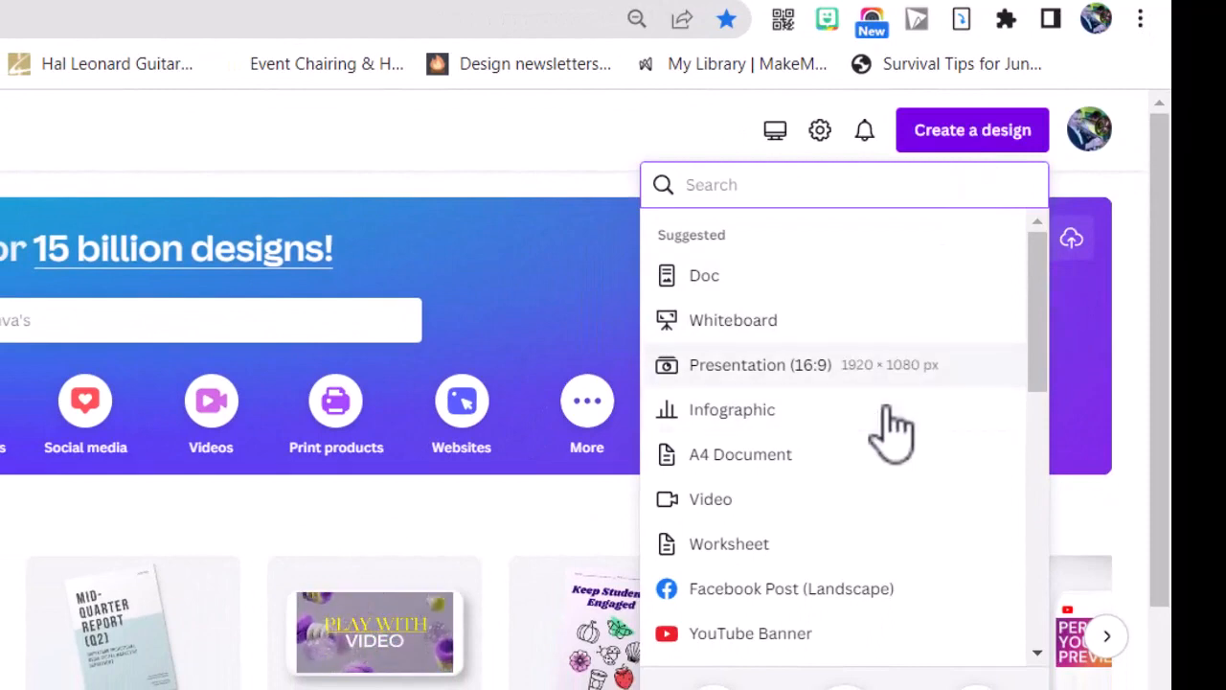
left_click(813, 380)
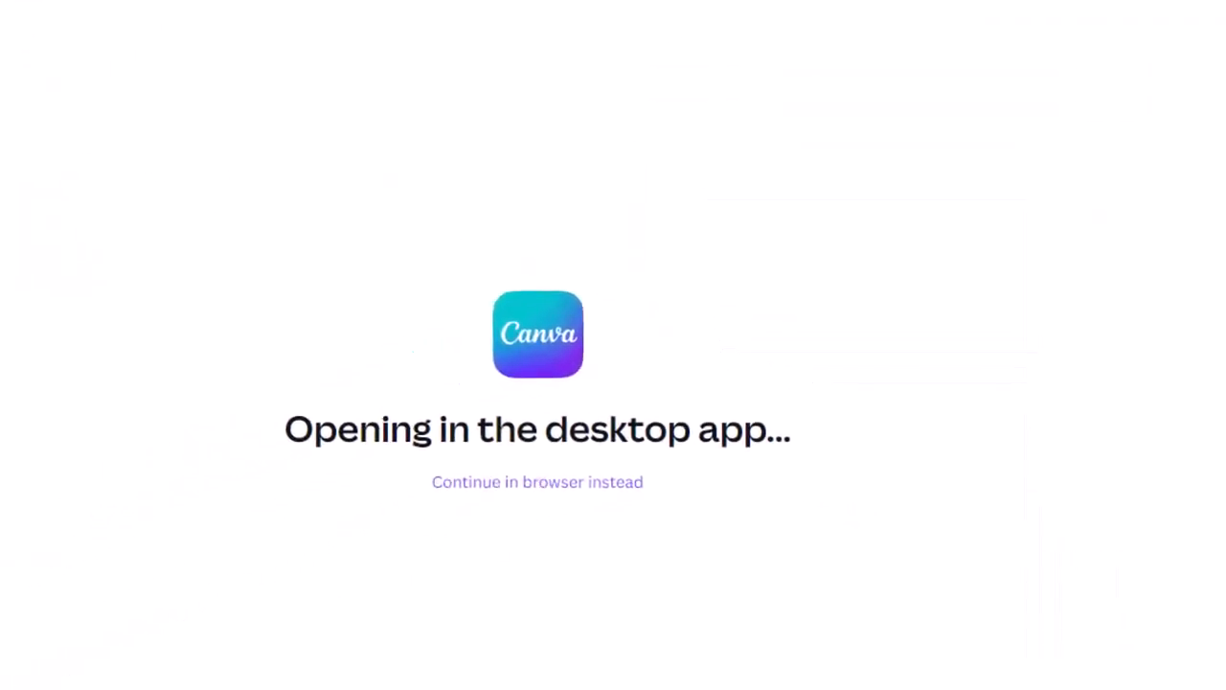
left_click(614, 484)
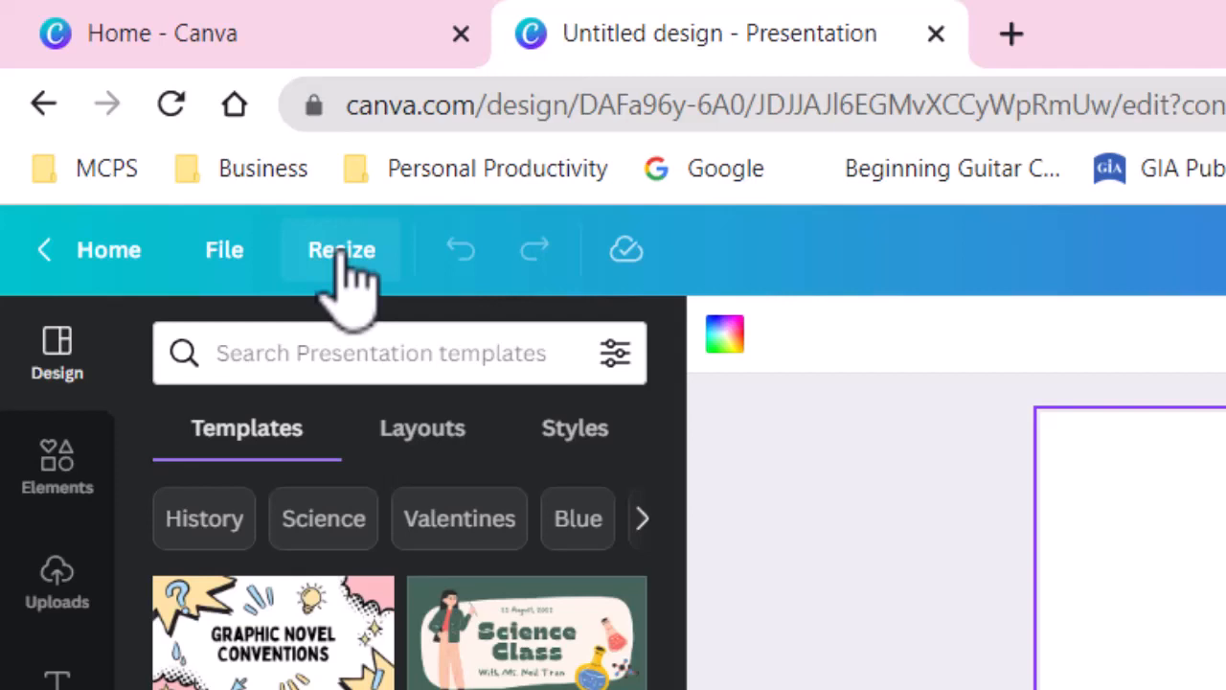
- Set the presentation's custom resize dimensions to 9 in wide by 16 in high
left_click(354, 278)
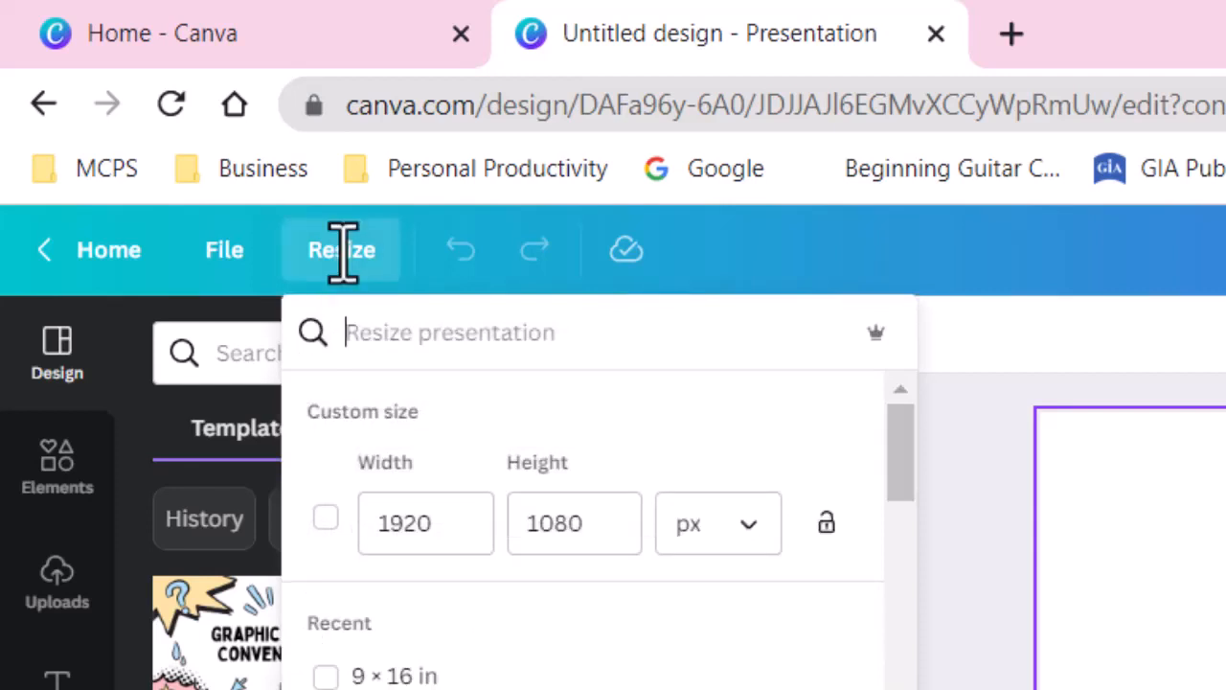
left_click(757, 537)
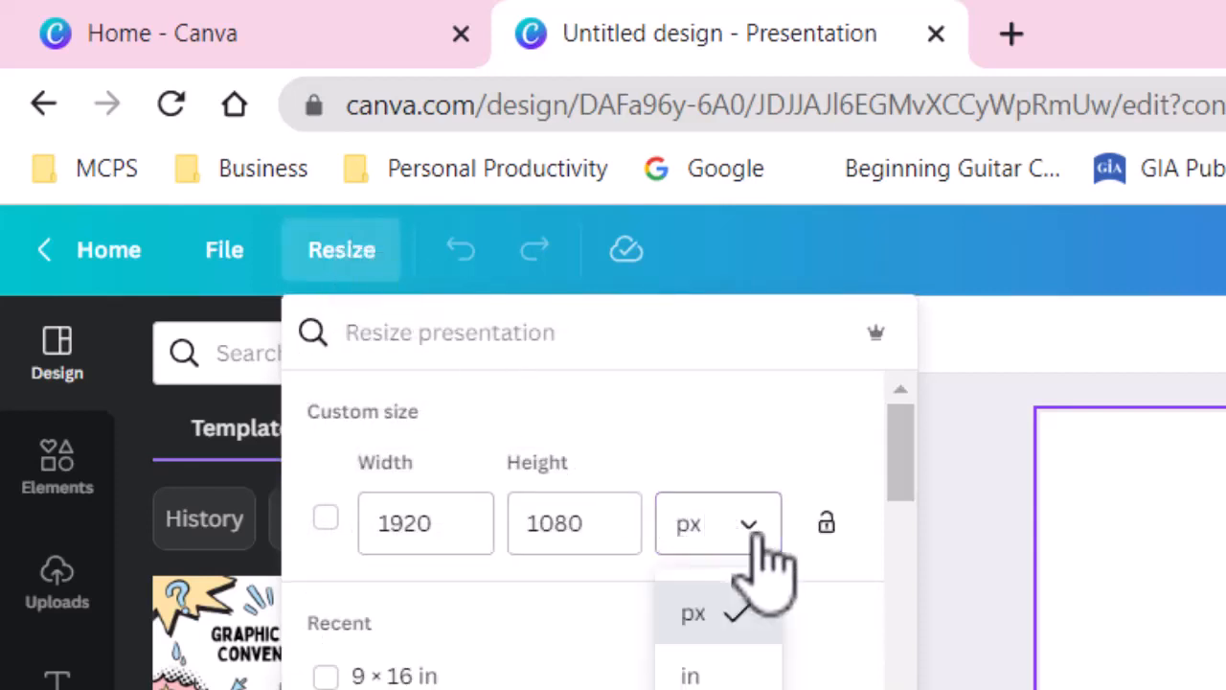
left_click(691, 673)
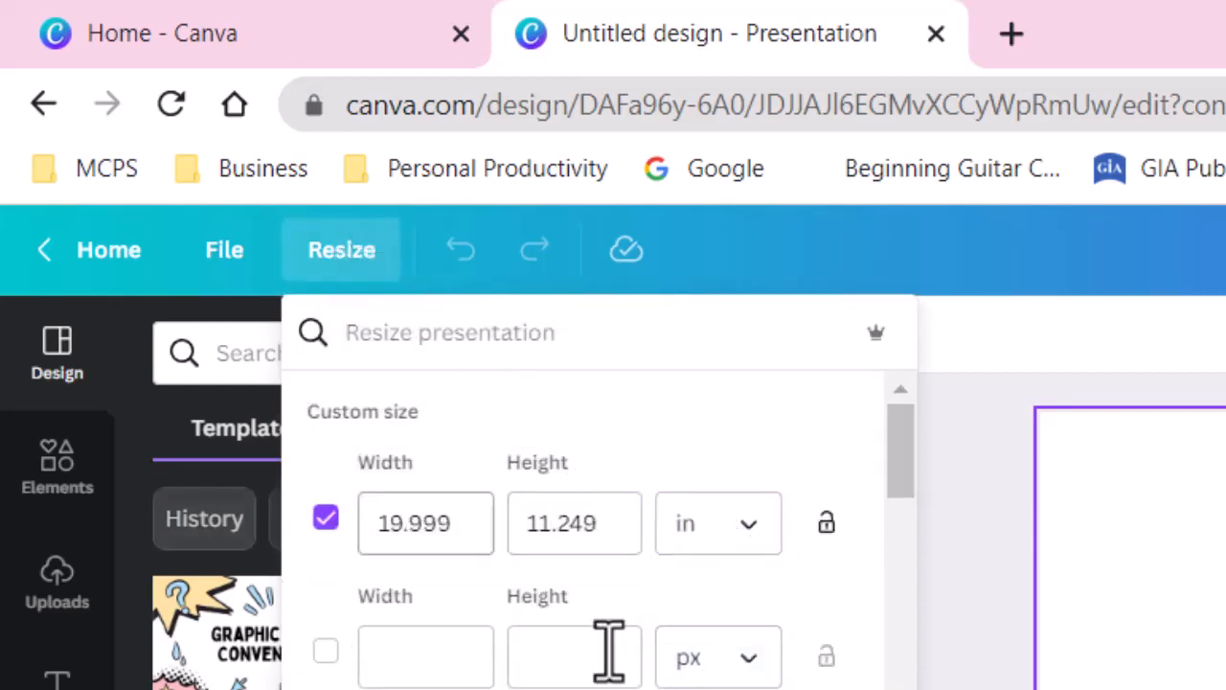
left_click(325, 517)
left_click_drag(466, 522, 355, 585)
type("9")
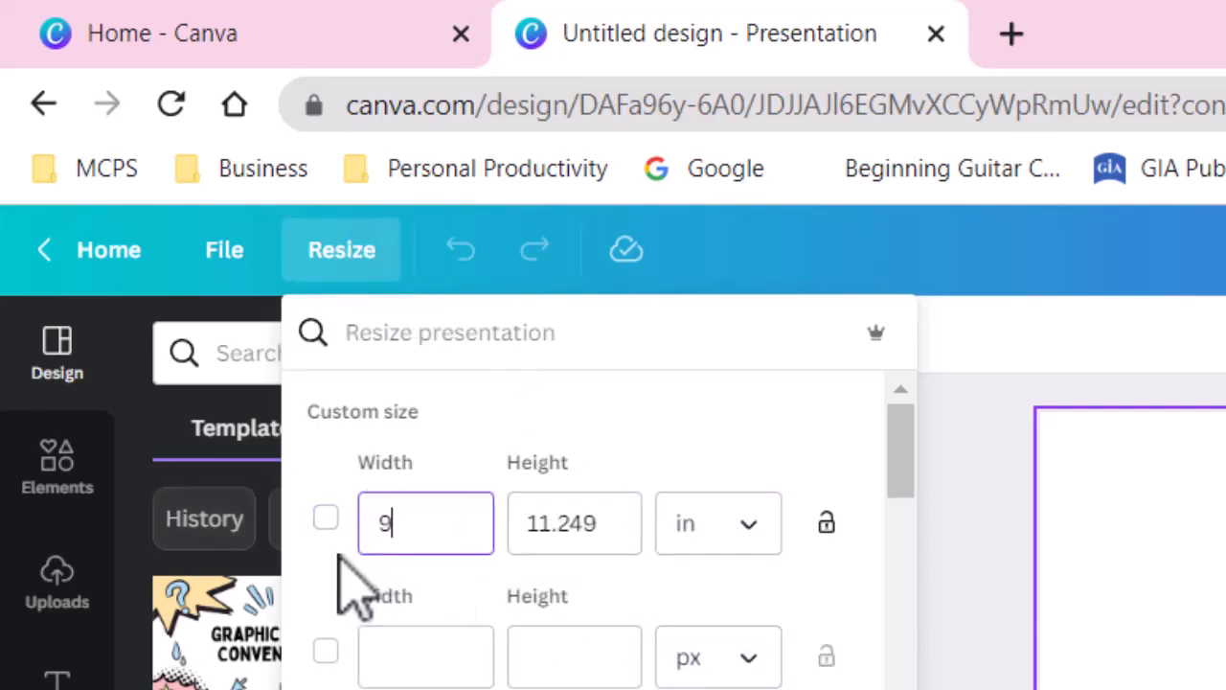
left_click(591, 539)
double_click(592, 540)
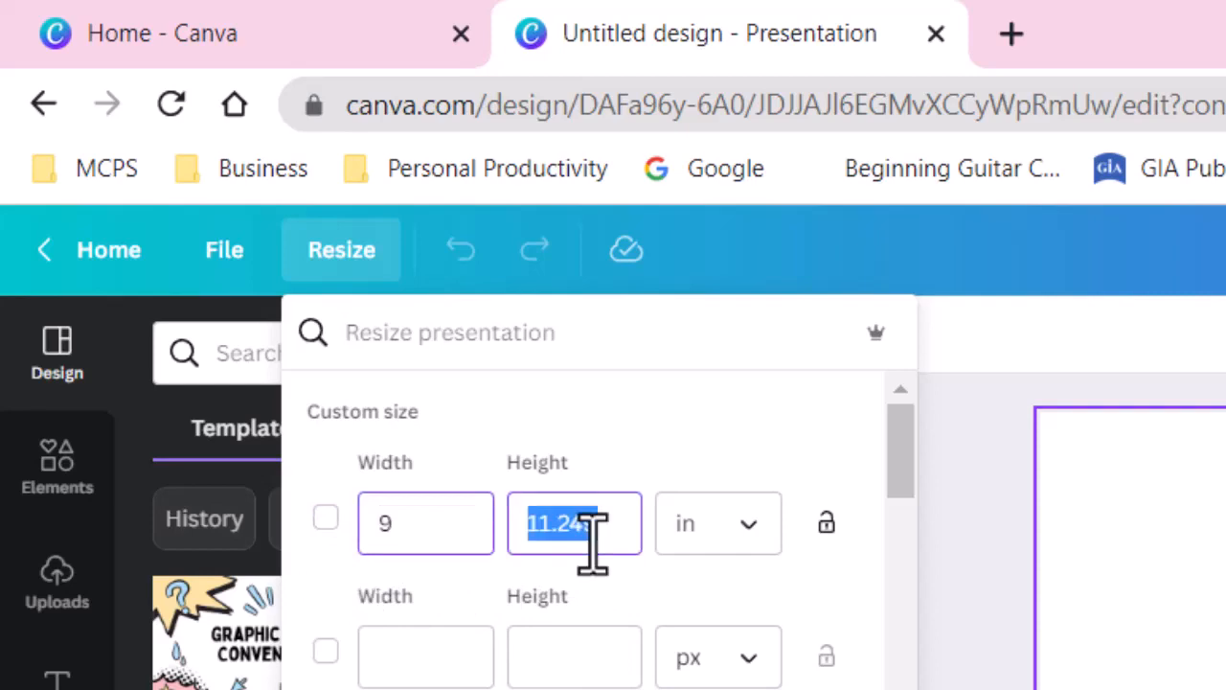
type("16")
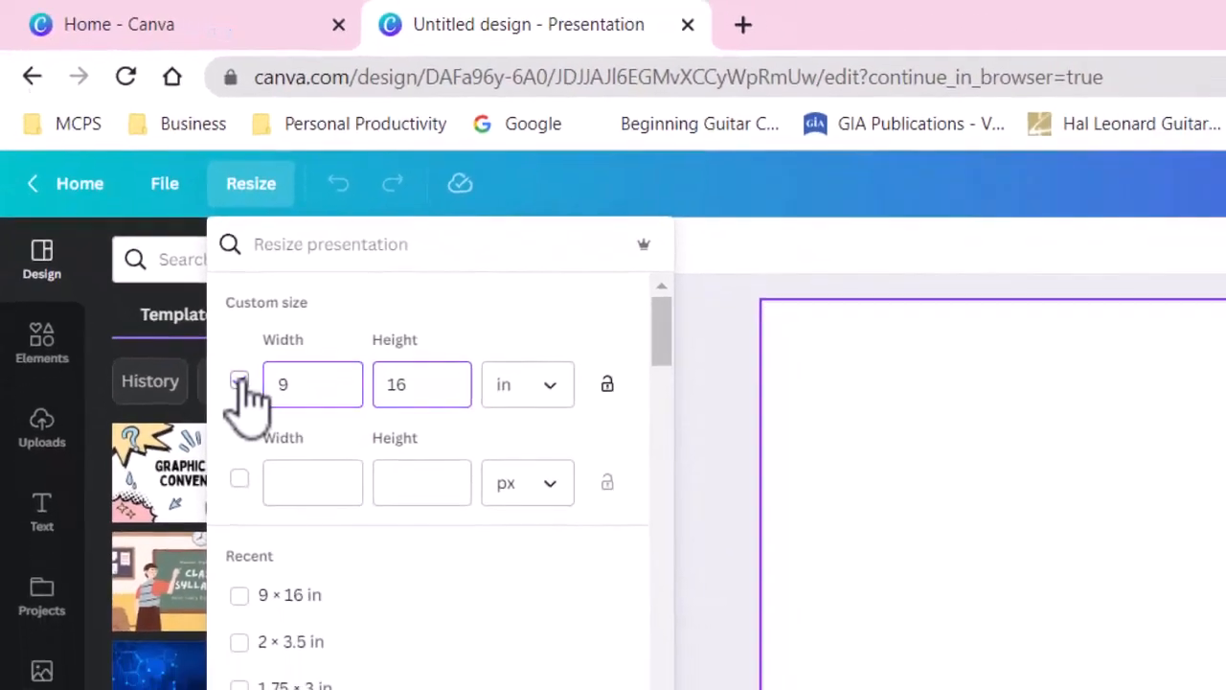
- Apply the custom 9 × 16 in size and open the resized design in the browser
left_click(326, 517)
left_click(431, 653)
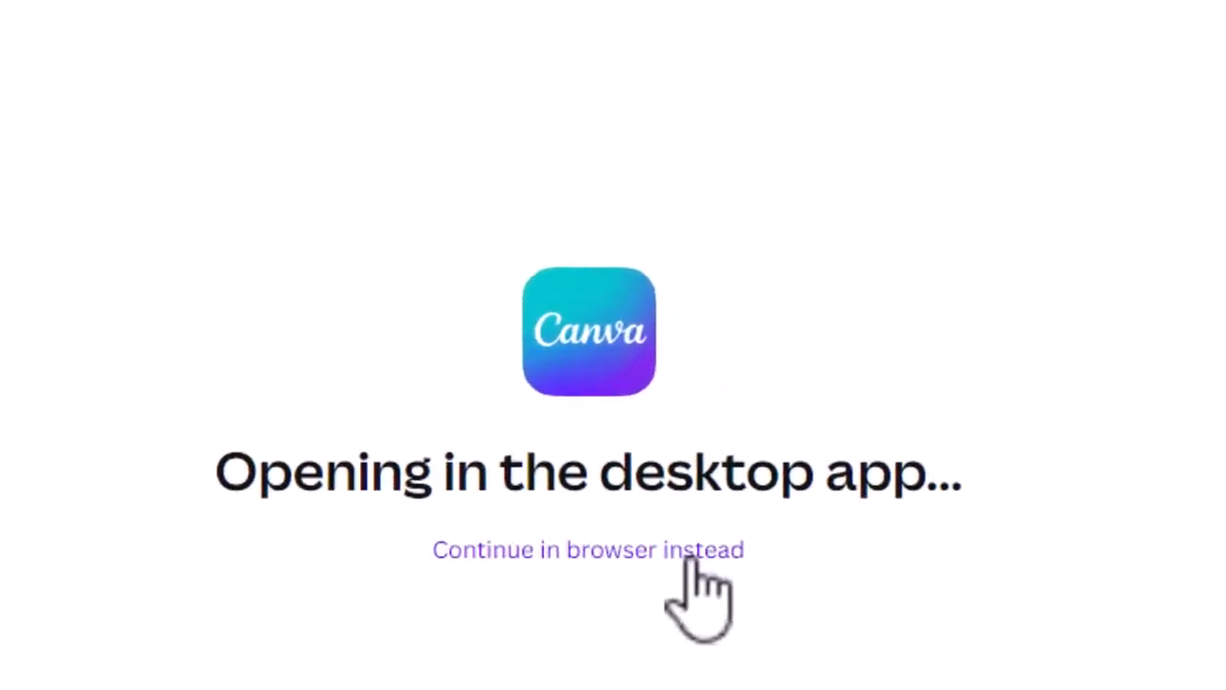
left_click(690, 551)
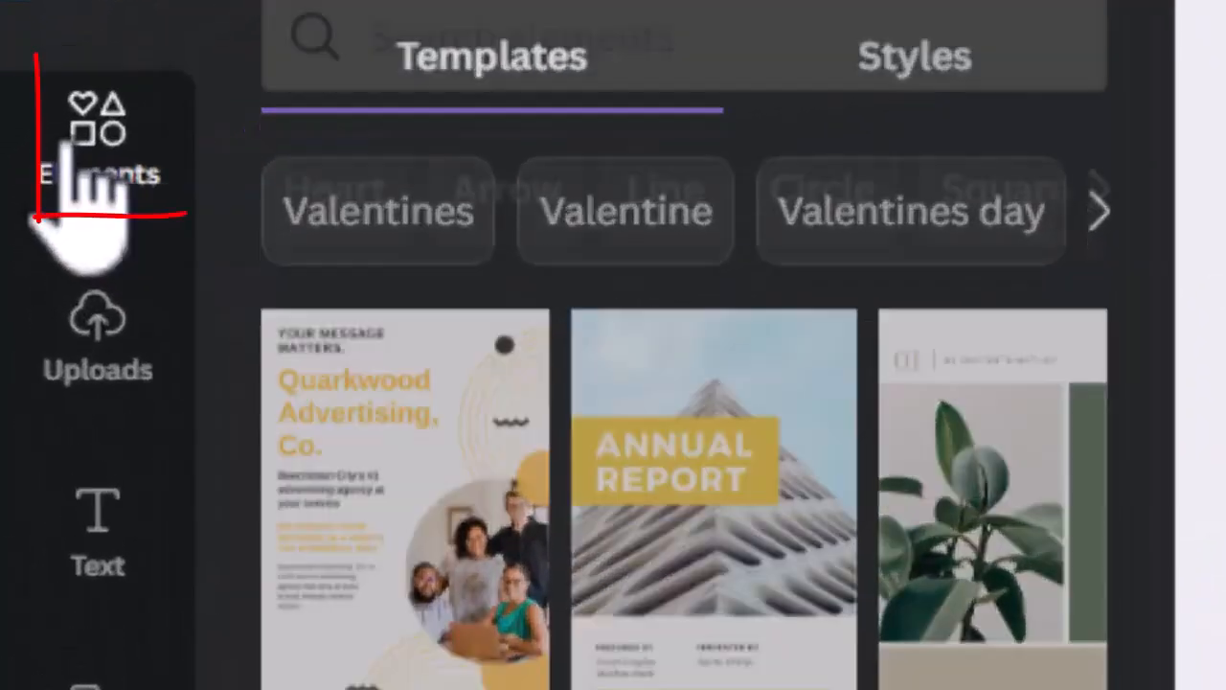
- Search the elements for "ipod", browse all matching graphics and add the grey iPod with a black screen to the page
left_click(21, 186)
left_click(520, 25)
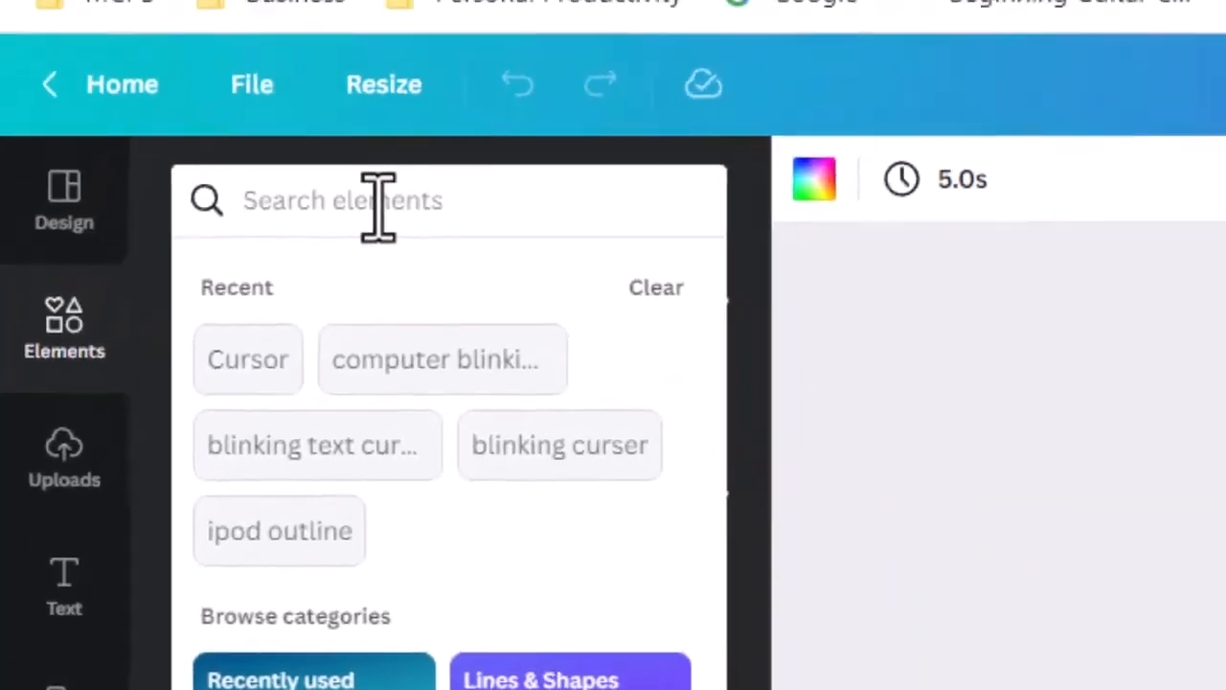
type("ipod")
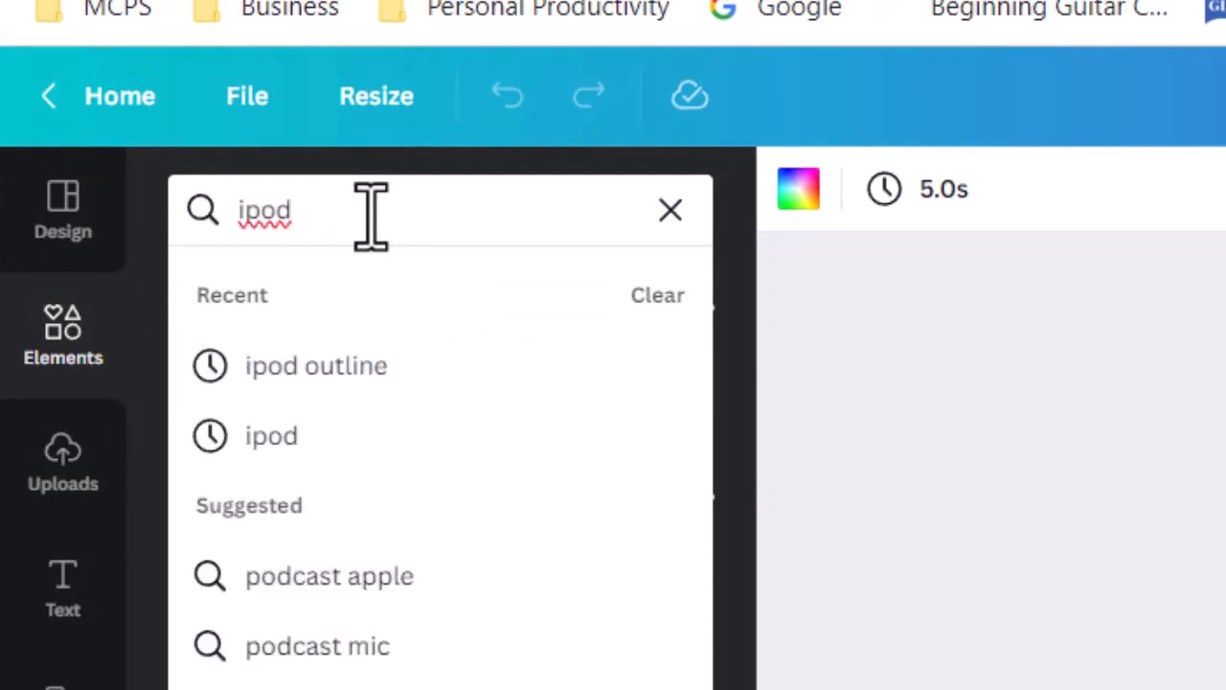
key("Return")
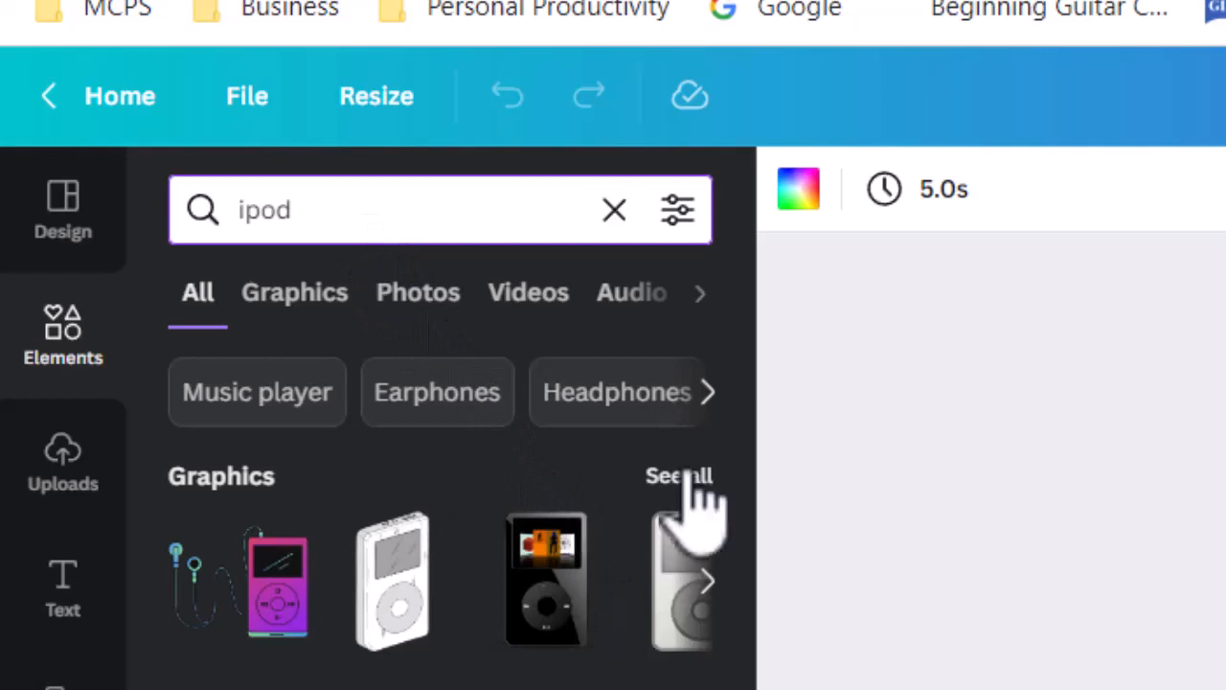
left_click(681, 476)
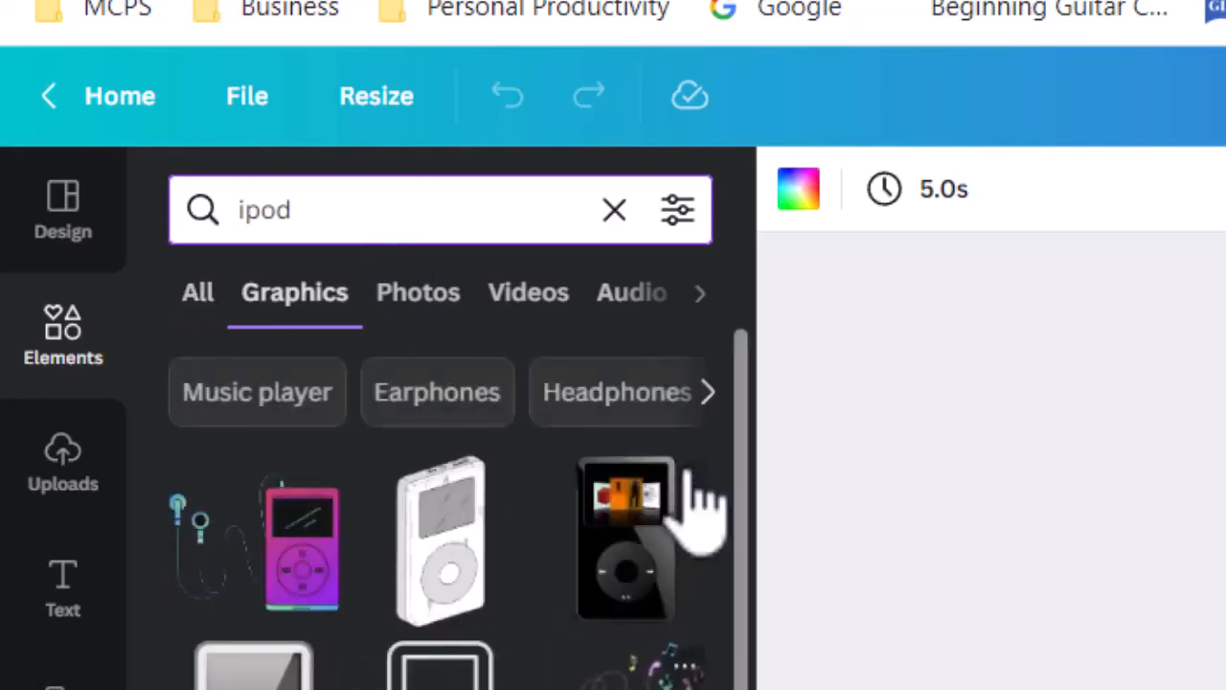
left_click_drag(745, 467, 740, 688)
scroll(450, 508, "down", 1)
scroll(450, 508, "up", 1)
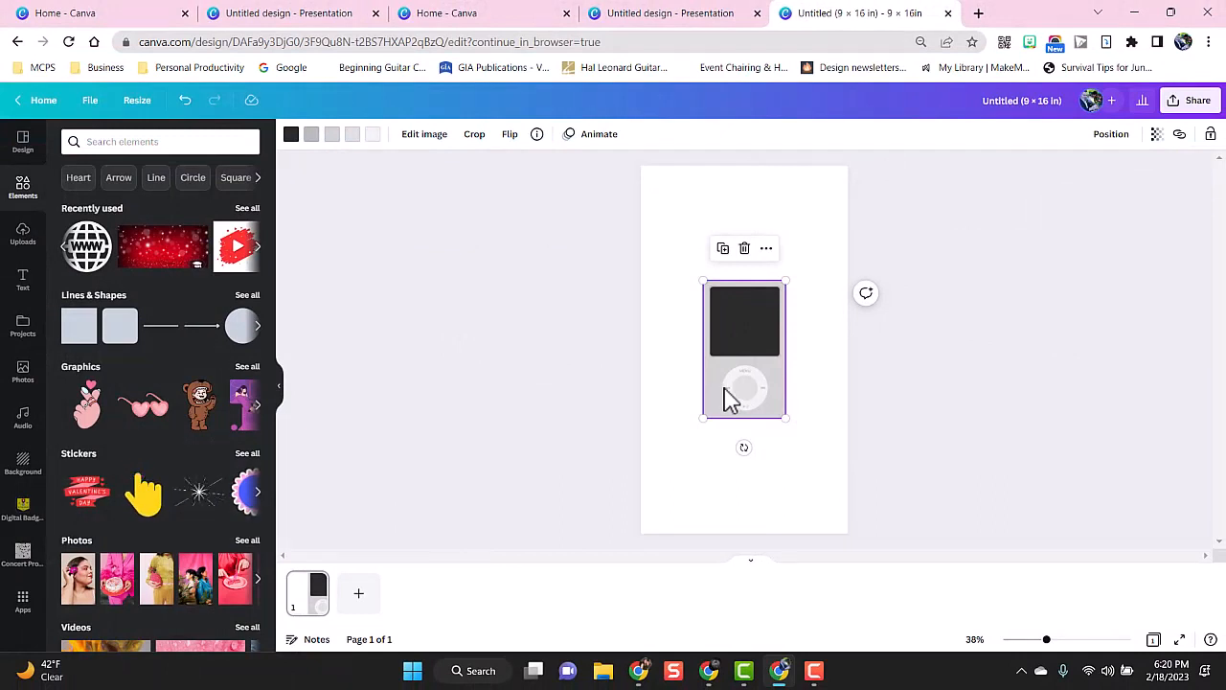
- Enlarge the iPod graphic to nearly the full page width and centre it horizontally near the page's upper edge
mouse_move(726, 402)
left_mouse_down()
mouse_move(709, 389)
mouse_move(721, 387)
left_mouse_up()
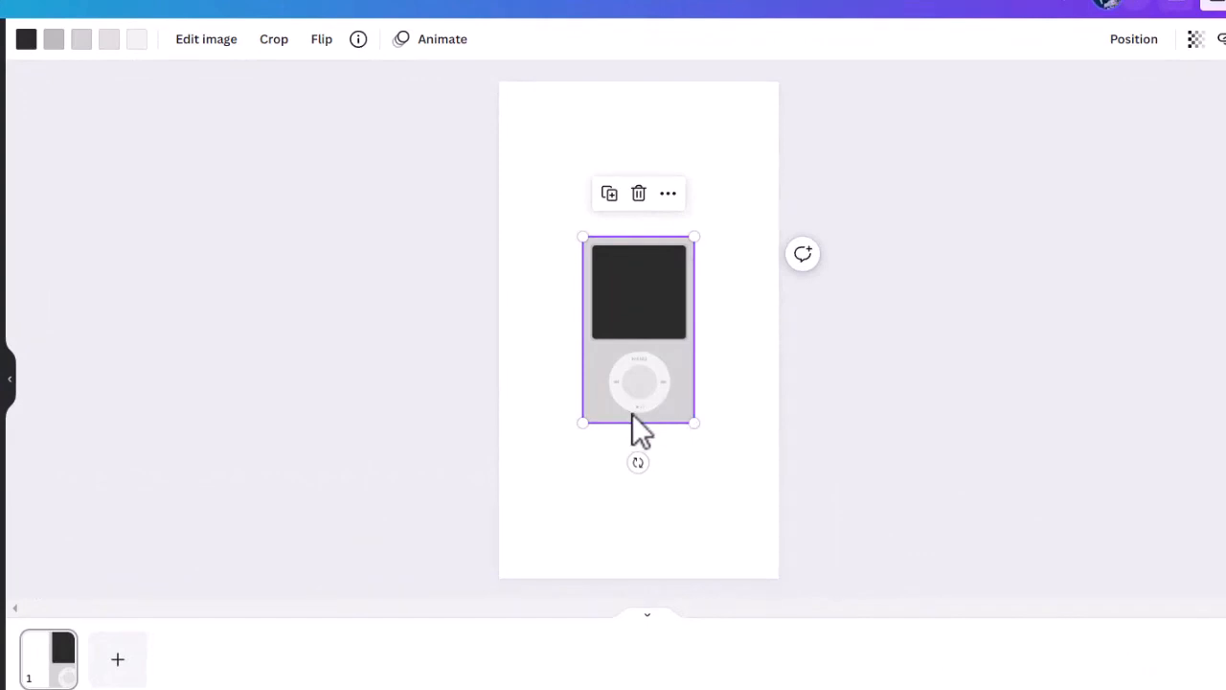
left_click_drag(638, 384, 562, 227)
left_click_drag(617, 277, 710, 563)
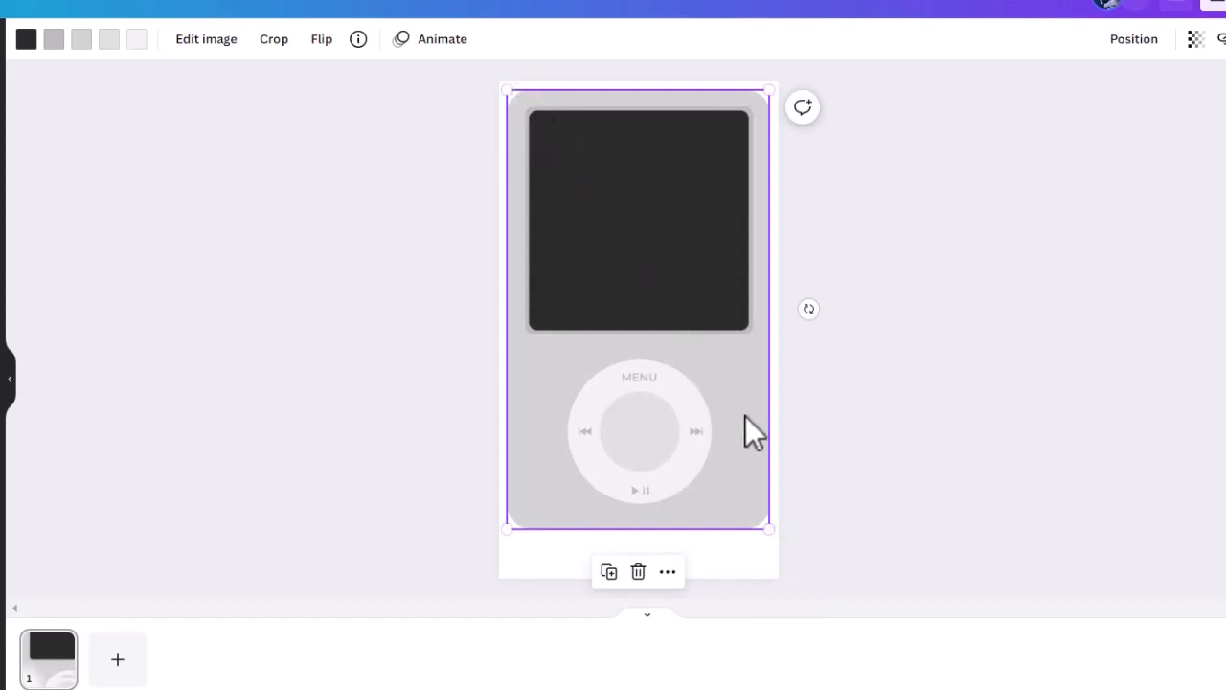
left_click_drag(744, 430, 742, 415)
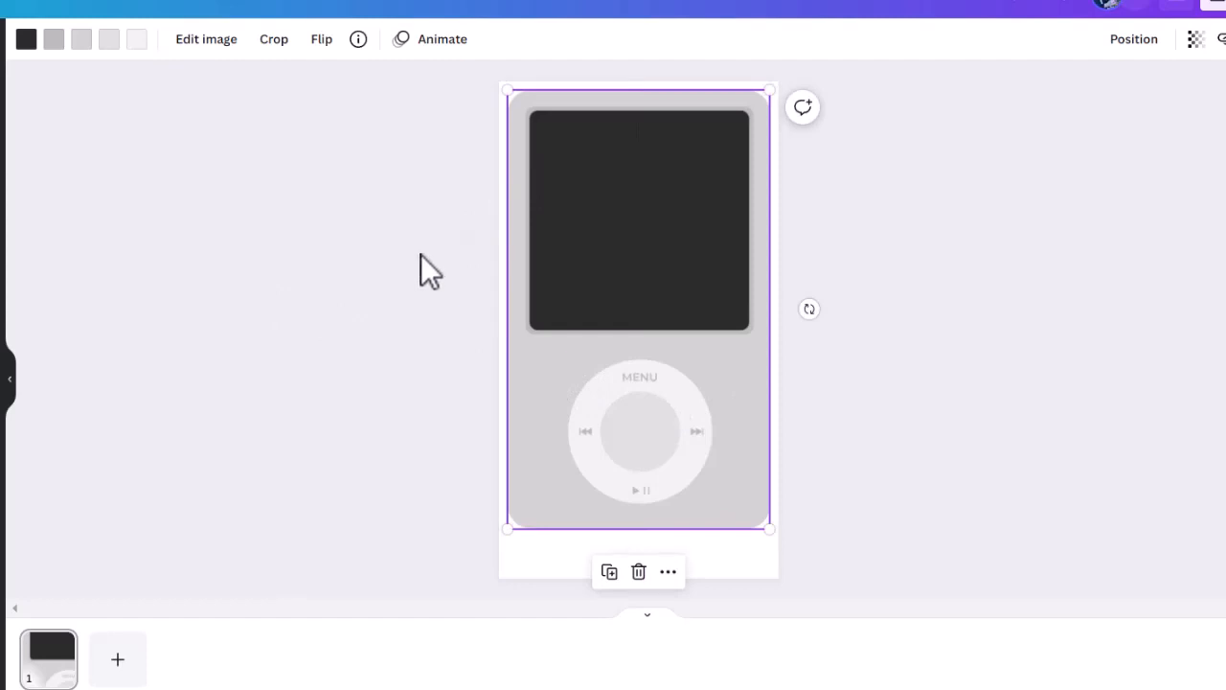
- Change the page background to the dark charcoal colour of the iPod's screen
left_click(524, 552)
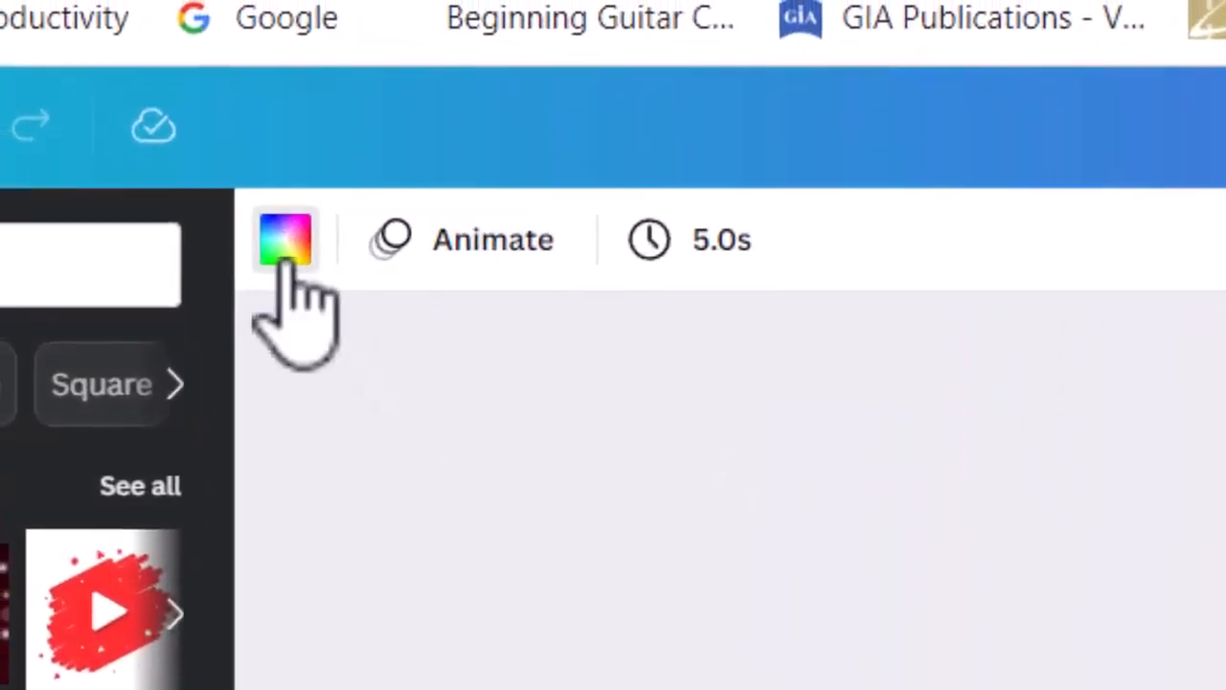
left_click(286, 257)
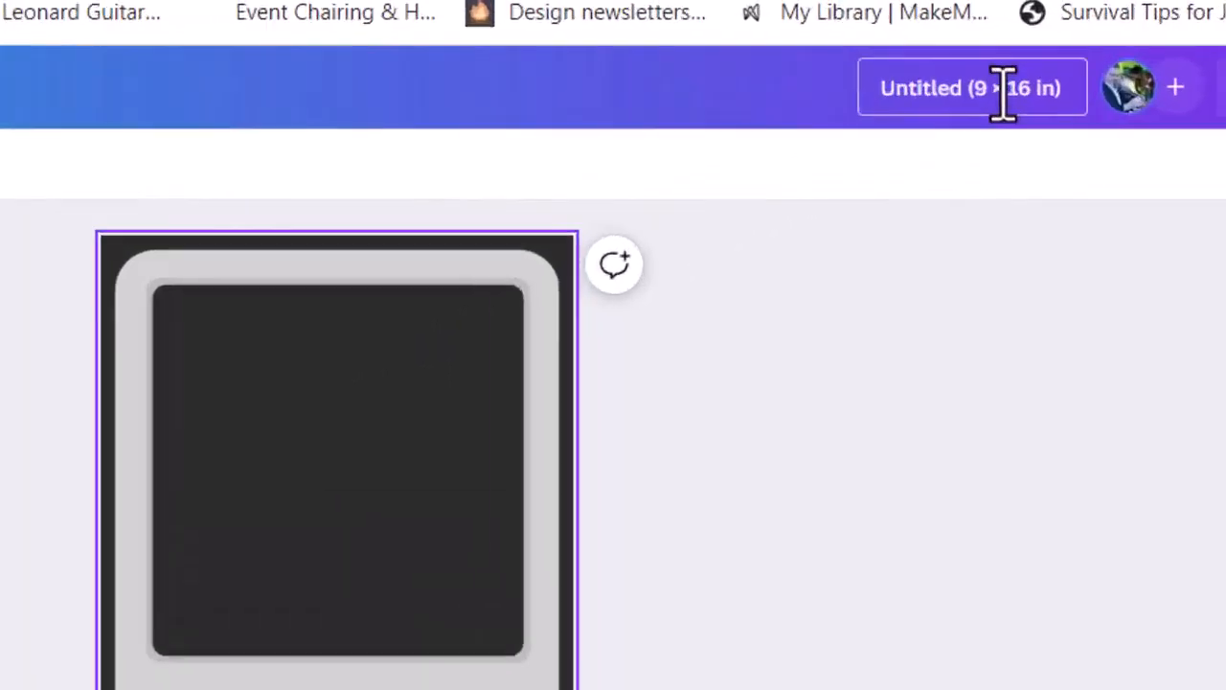
- Rename the design as GSipod
left_click(1097, 53)
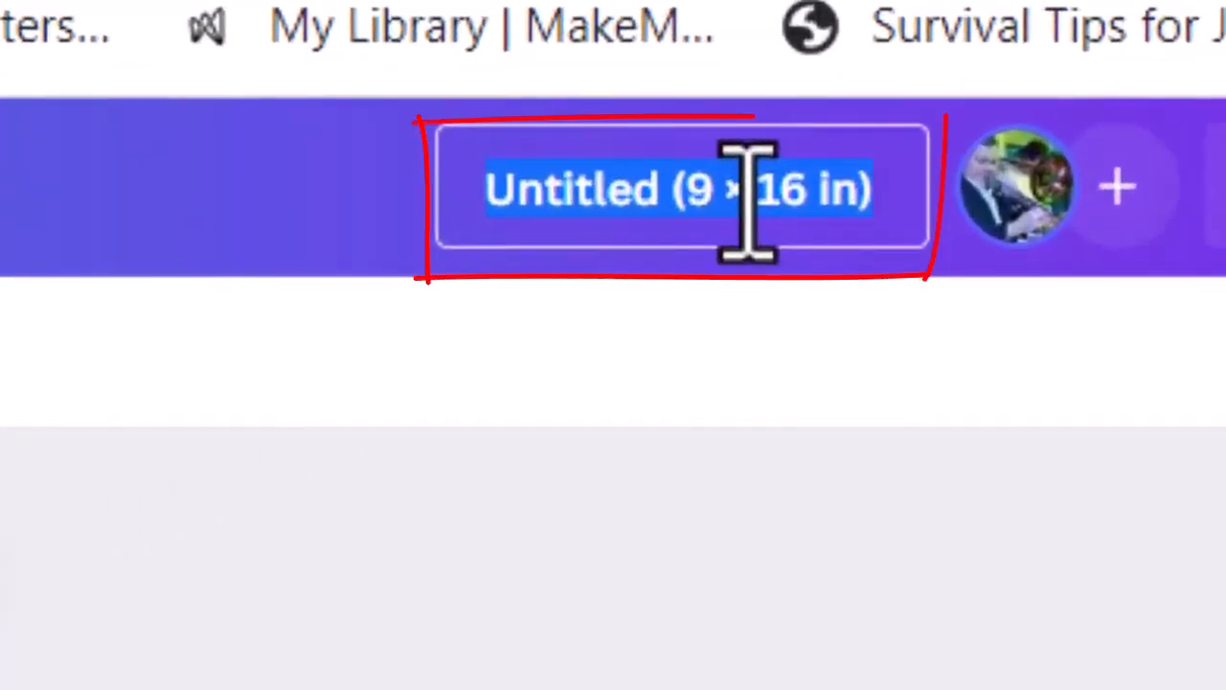
type("GS")
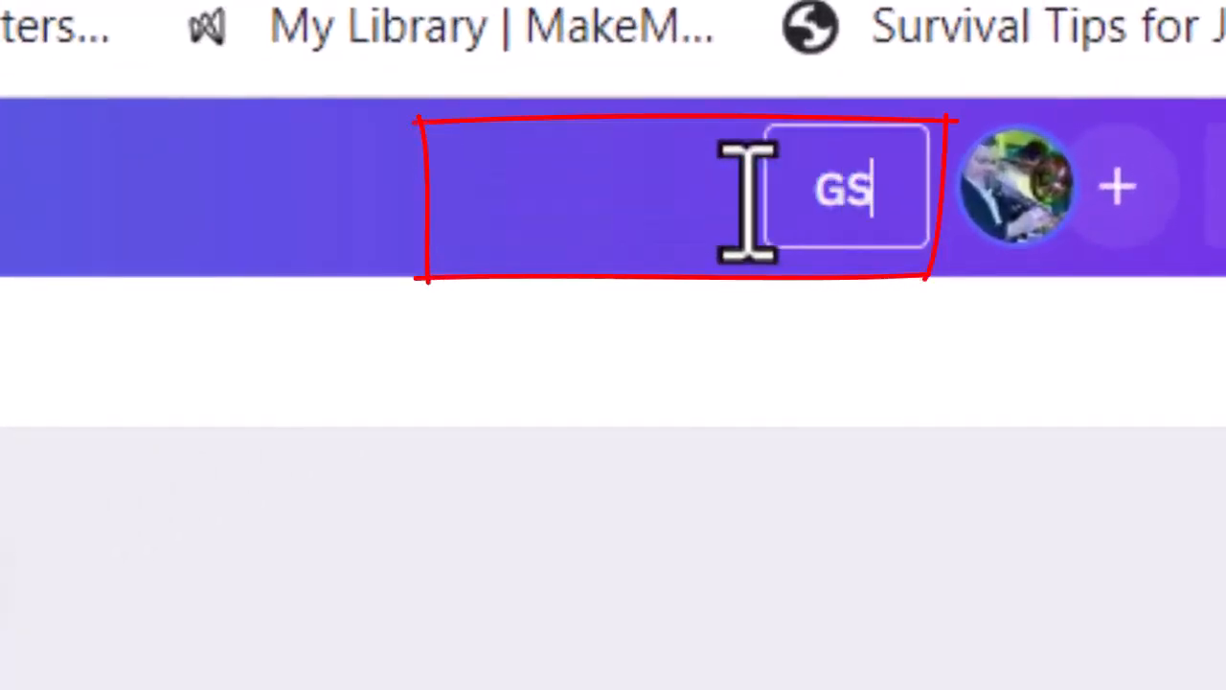
type("ipod")
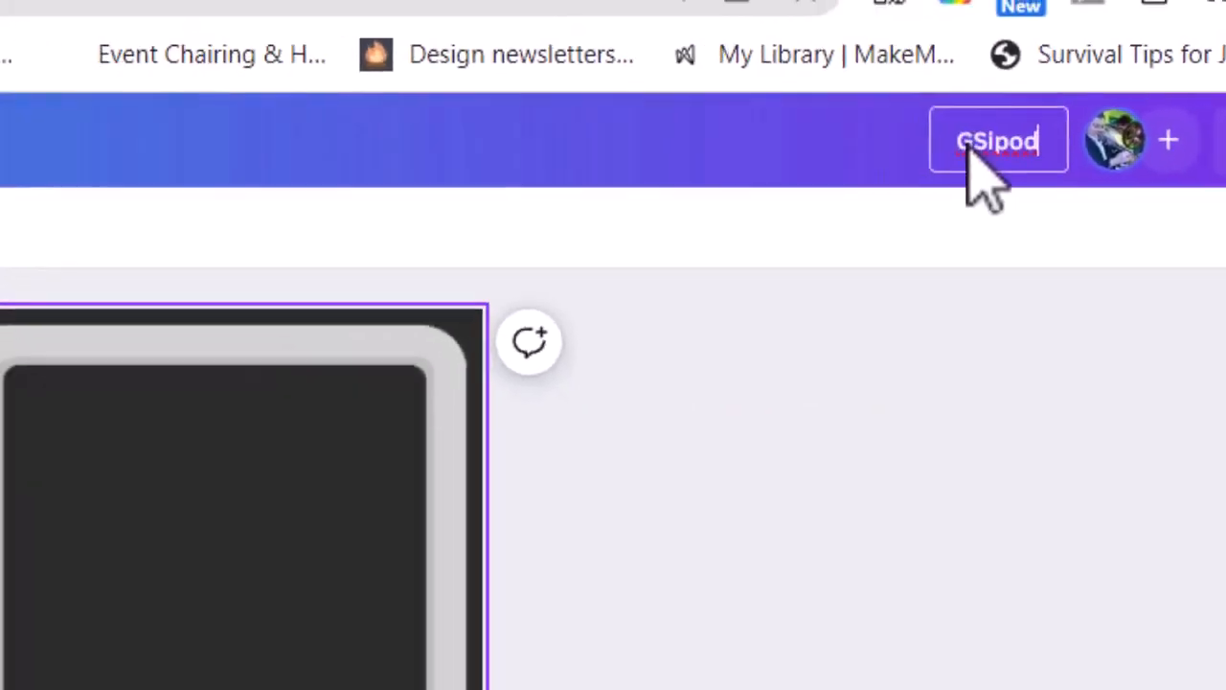
left_click(967, 297)
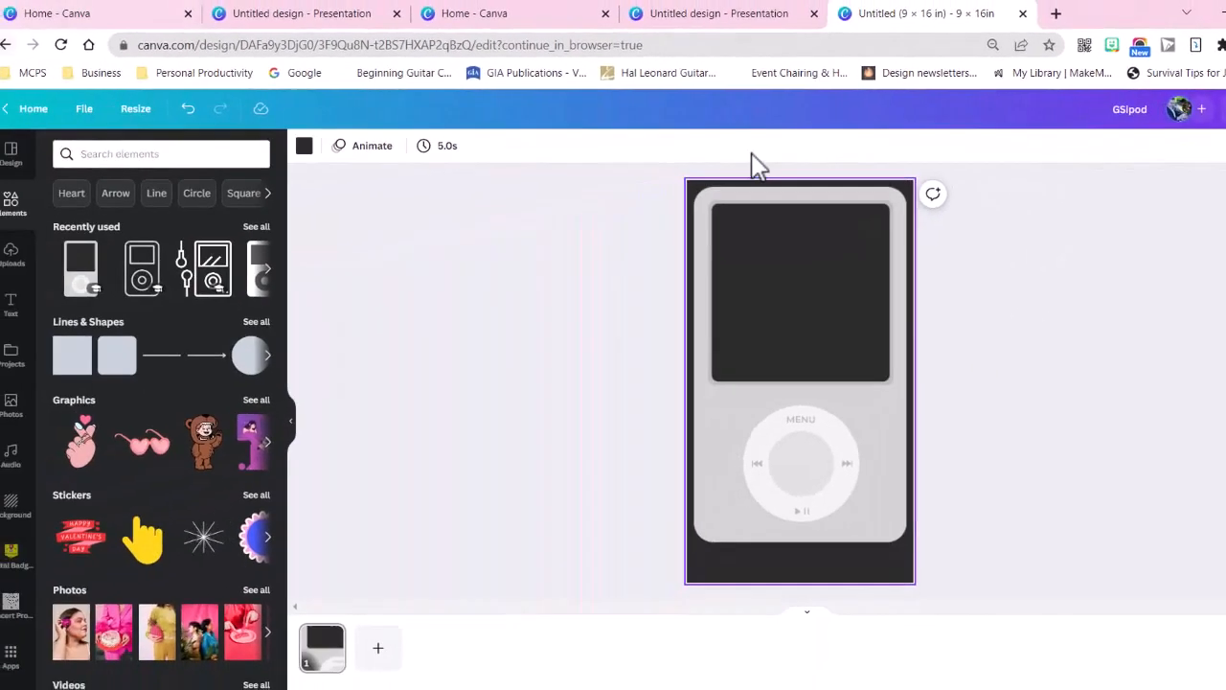
- Save the design
left_click(106, 115)
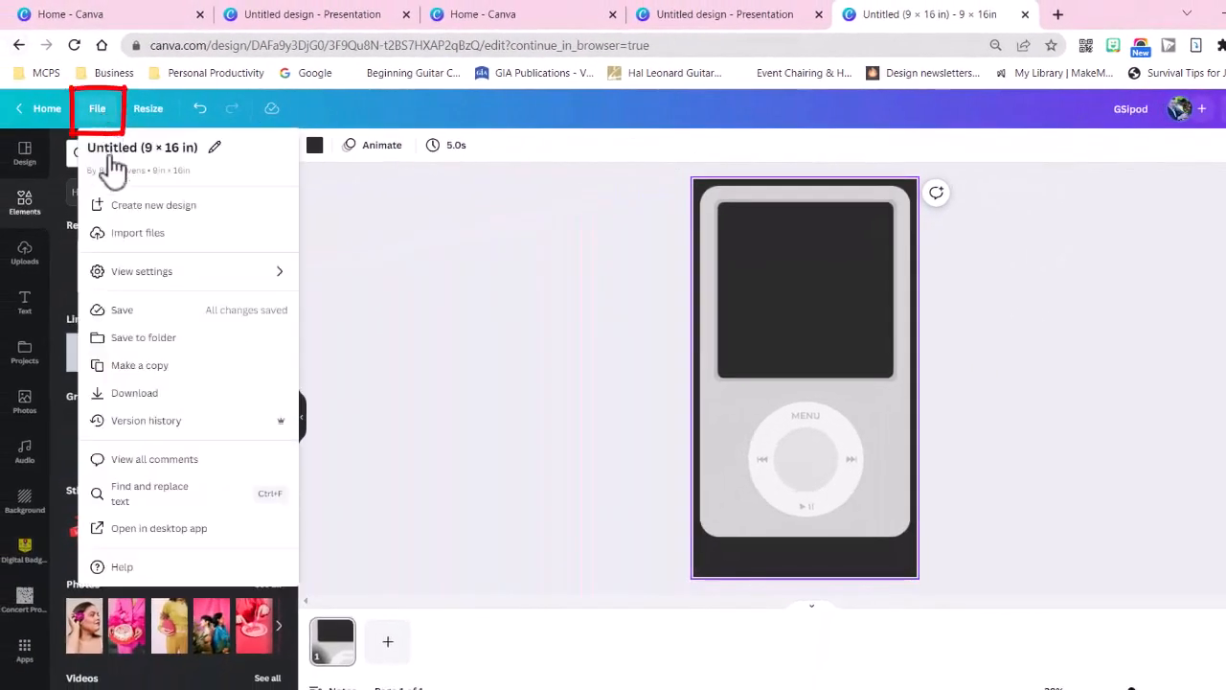
left_click(131, 316)
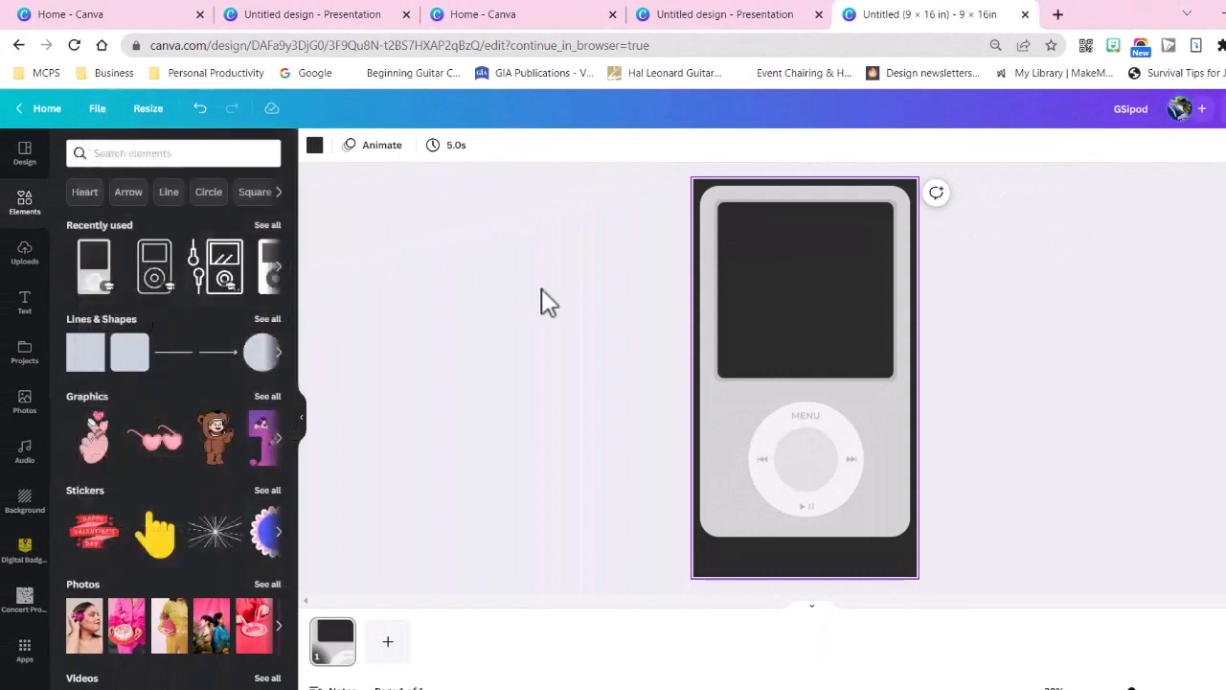
left_click(624, 284)
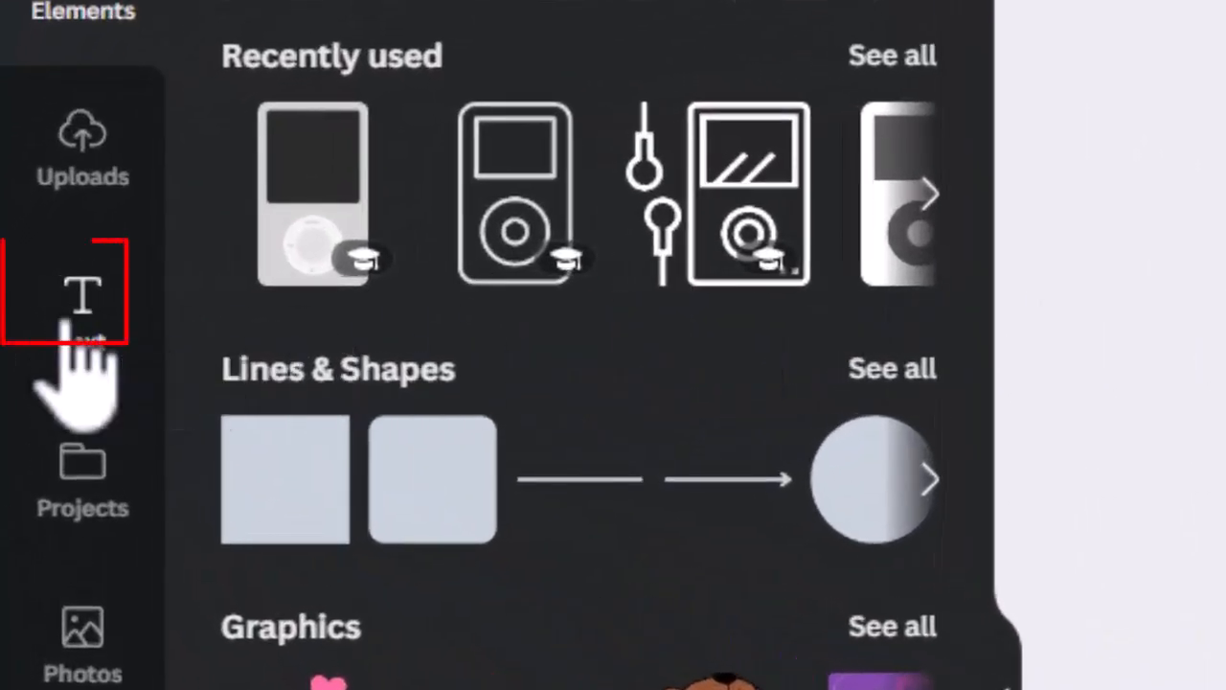
- Add a subheading text box and place it in the upper part of the iPod's screen
left_click(73, 308)
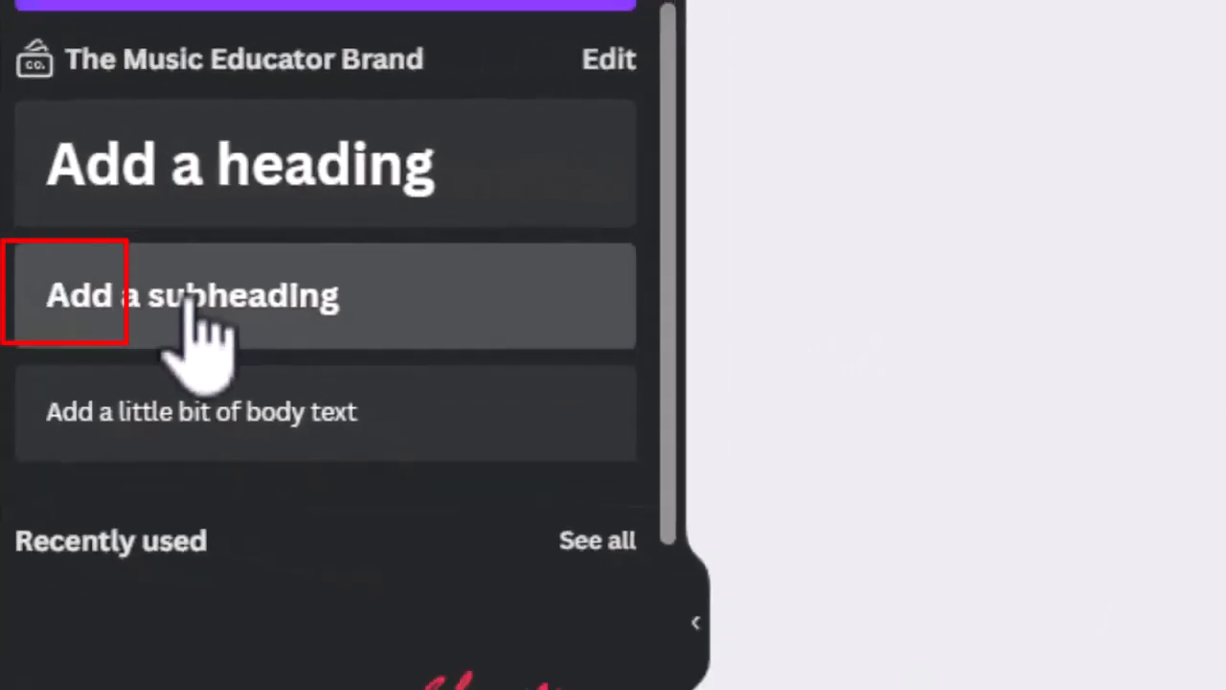
left_click(430, 323)
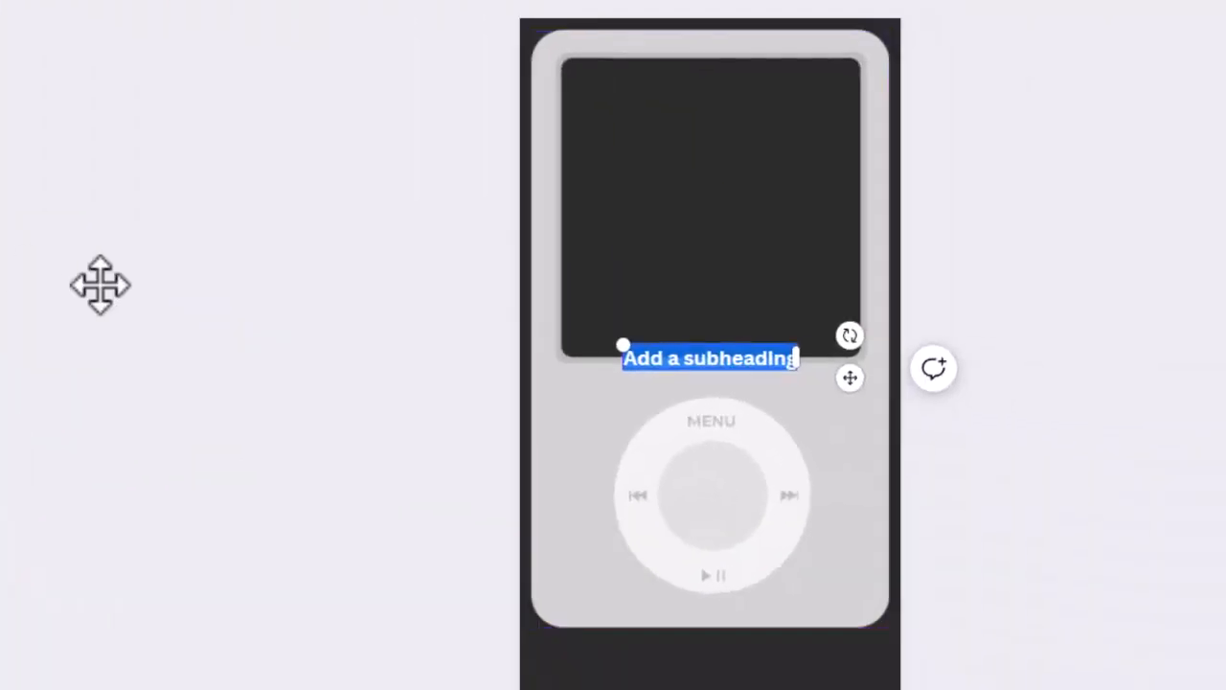
left_click_drag(764, 350, 701, 106)
- Replace the subheading text on the iPod's screen with "Music Educator Google Slide iPod"
left_click(706, 125)
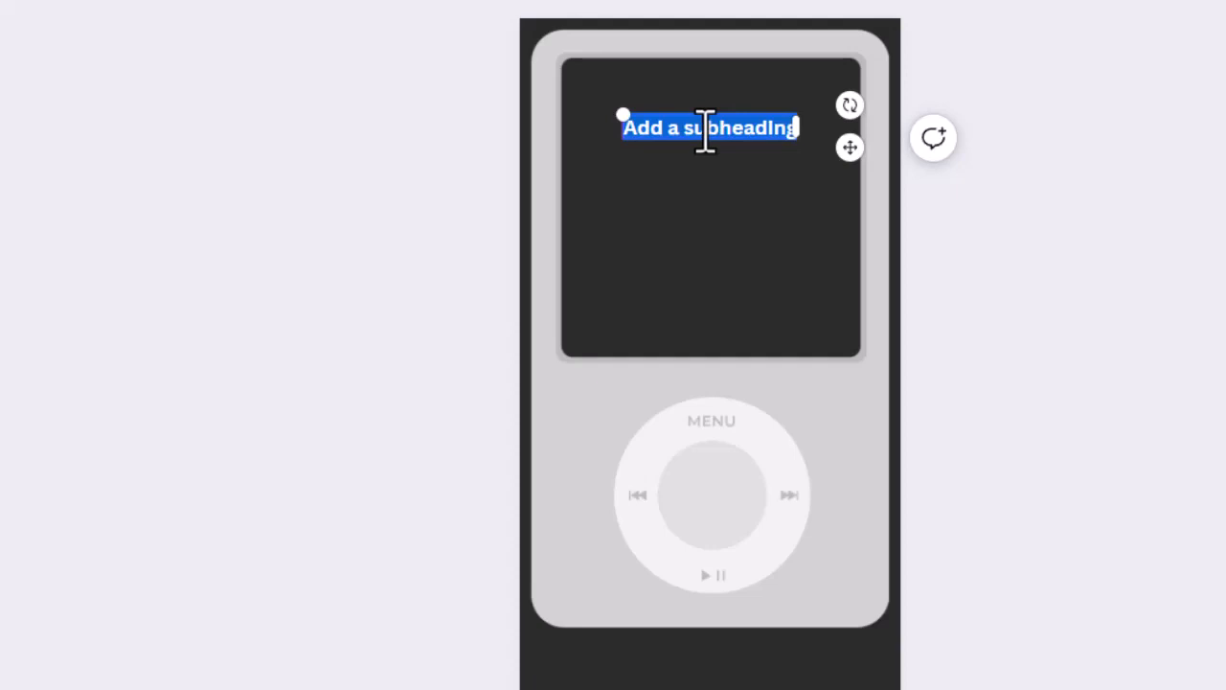
type("Music")
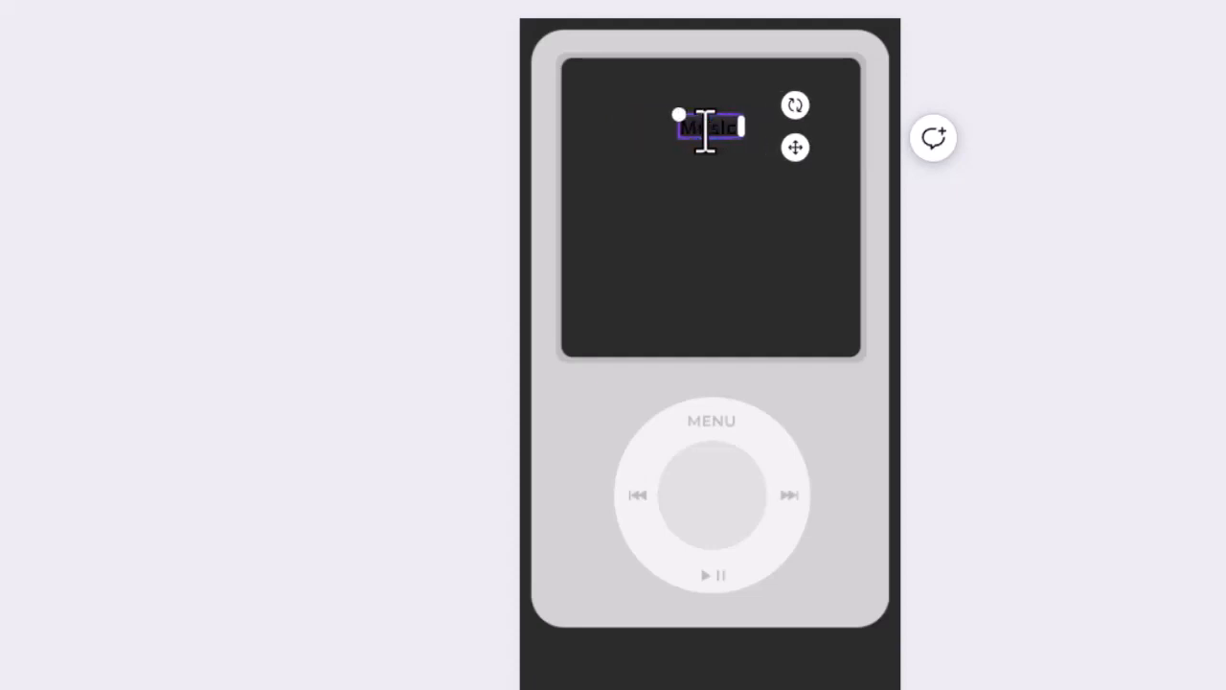
type(" Educator")
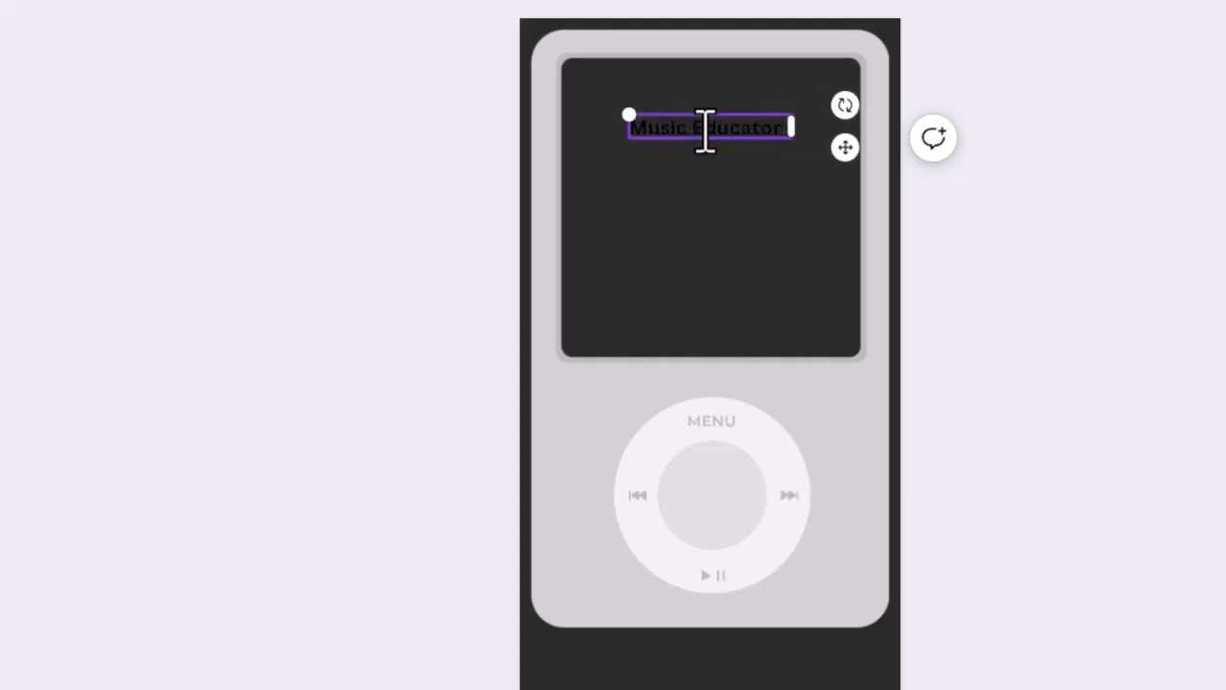
type(" IPod")
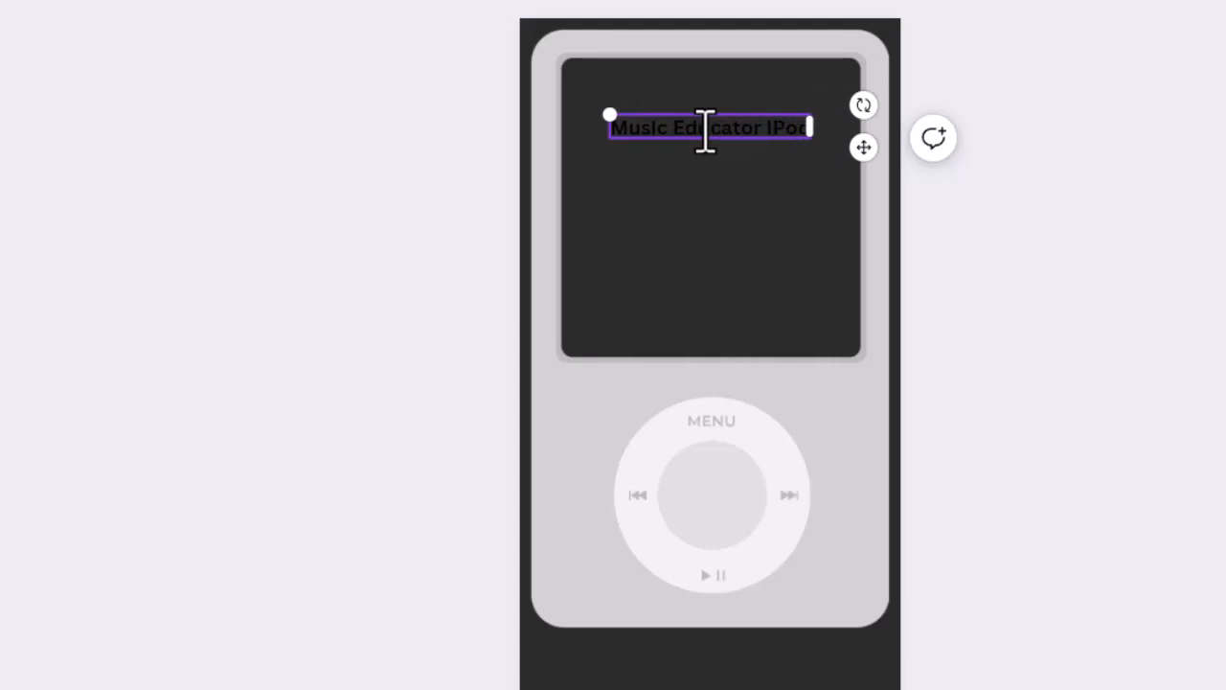
type("Google")
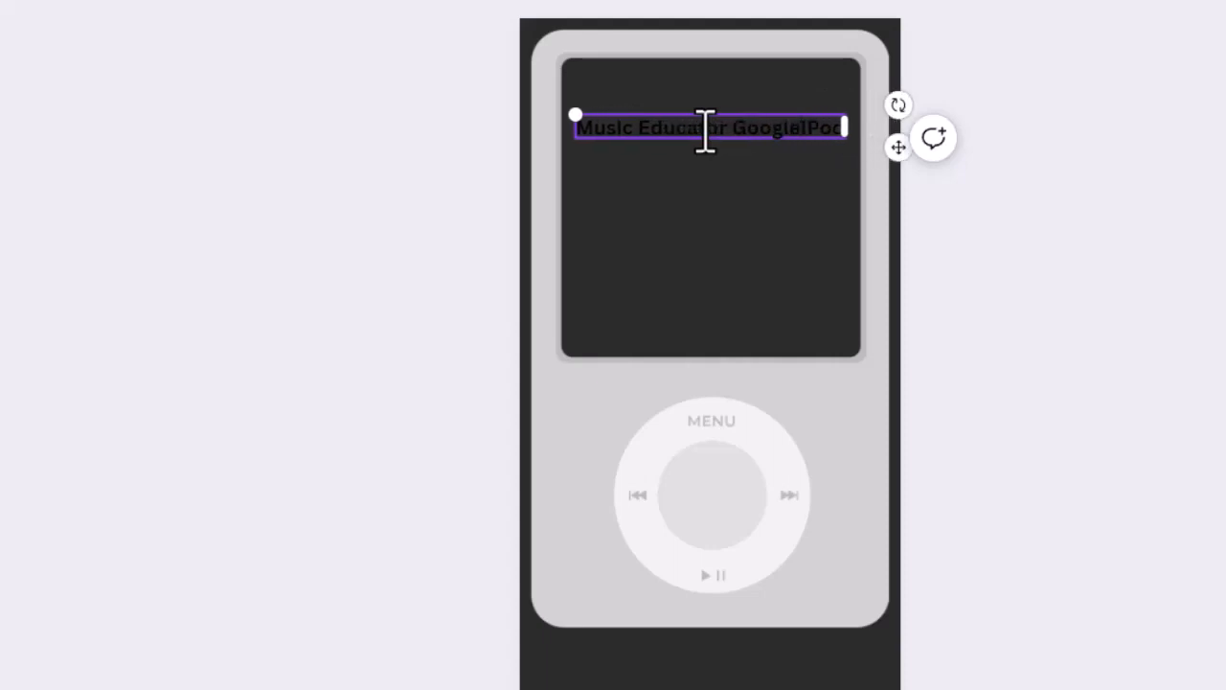
type(" Slide")
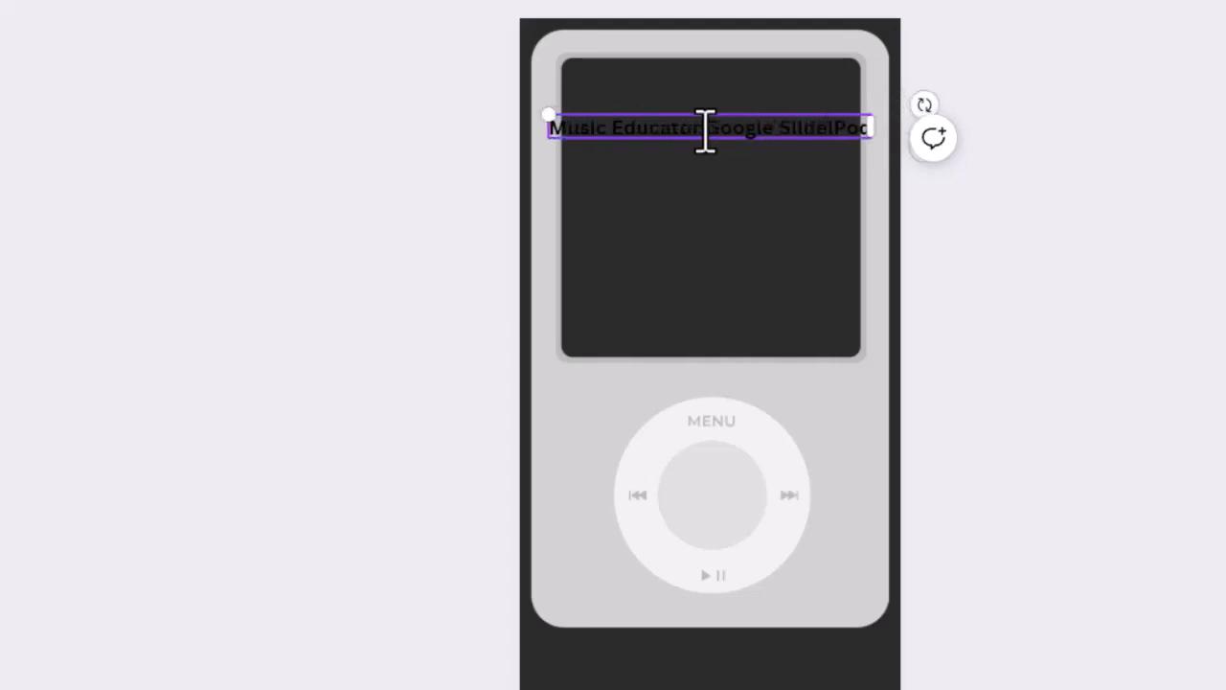
- Change the colour of the whole title text to the near-white brand colour
key("ctrl+a")
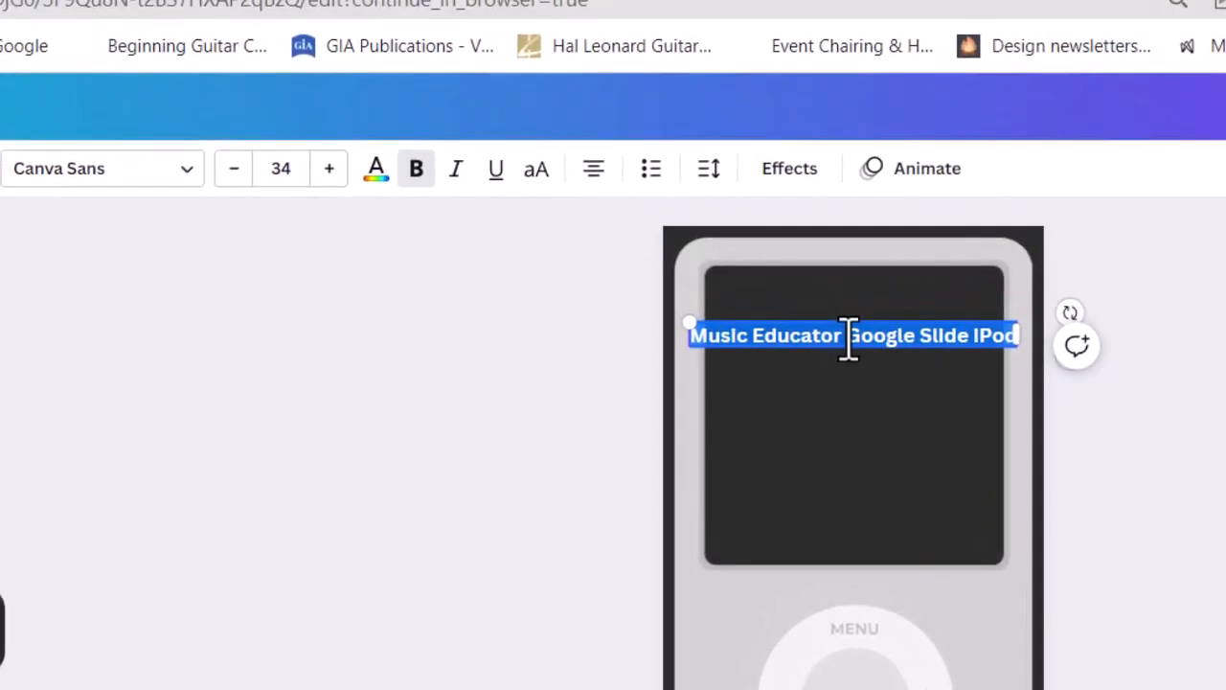
left_click(377, 171)
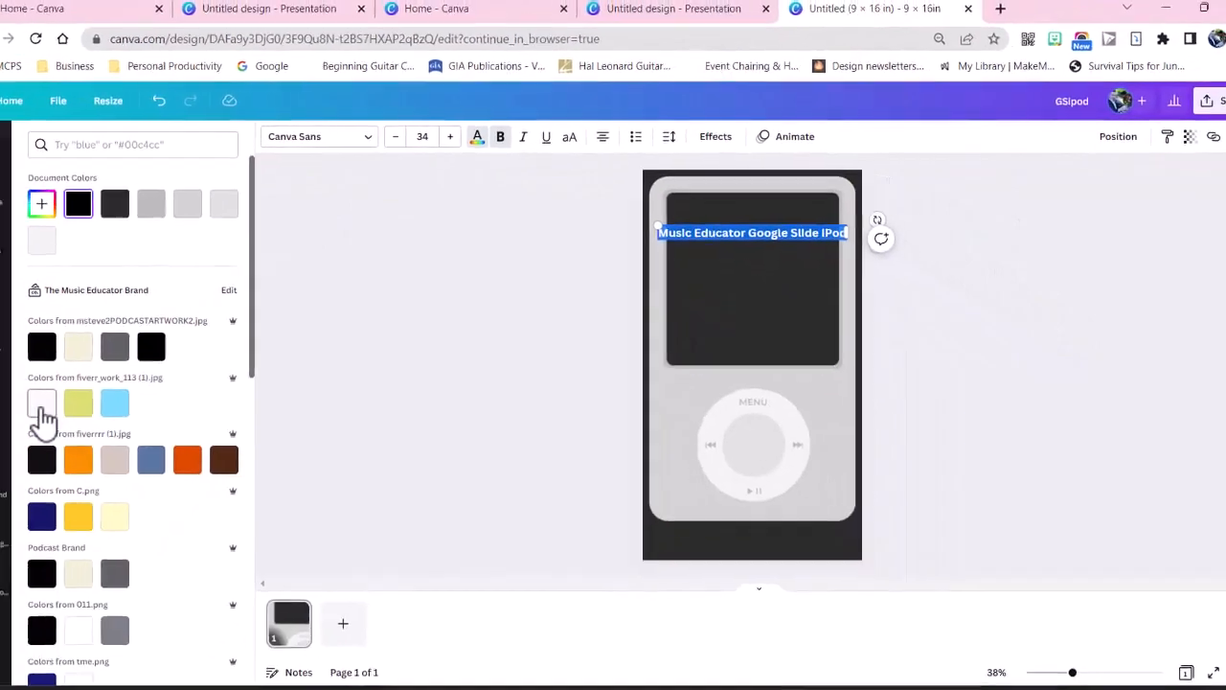
left_click(42, 408)
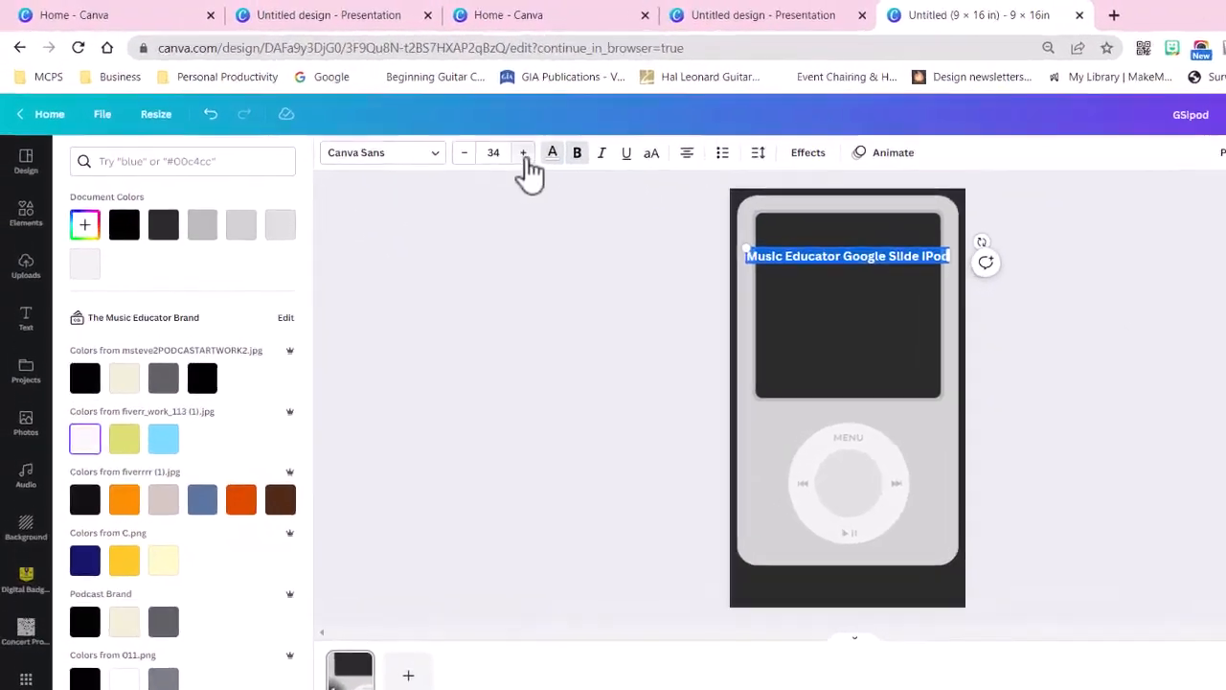
- Increase the title's font size to 59
left_click(459, 133)
left_click(459, 133)
left_click(459, 133)
left_click(459, 133)
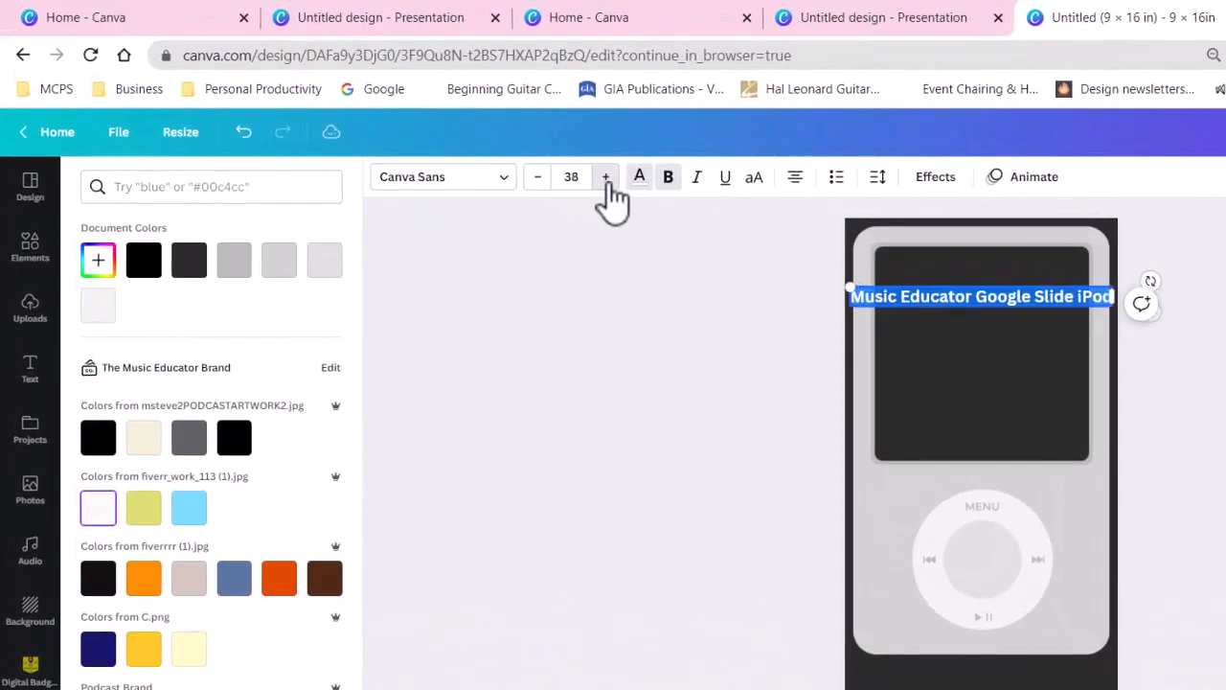
left_click(605, 176)
left_click(606, 177)
left_click(606, 176)
left_click(606, 176)
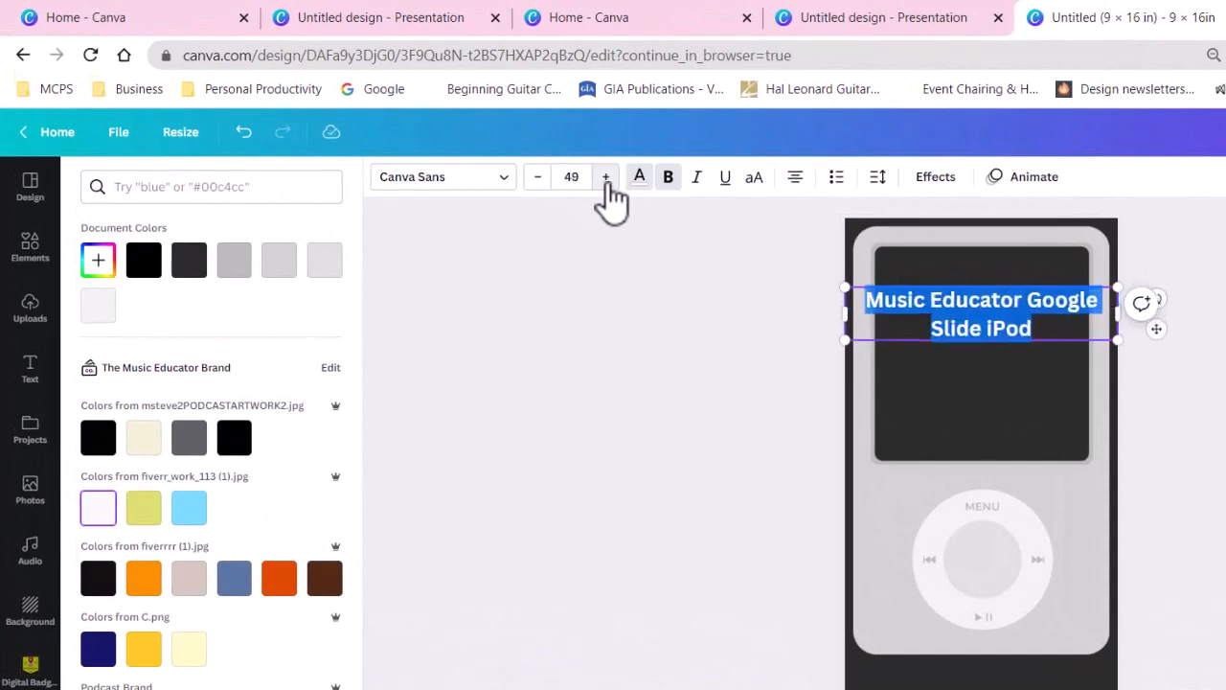
left_click(605, 176)
left_click(605, 176)
left_click(605, 176)
left_click(605, 176)
left_click(605, 177)
left_click(606, 176)
left_click(606, 176)
left_click(605, 177)
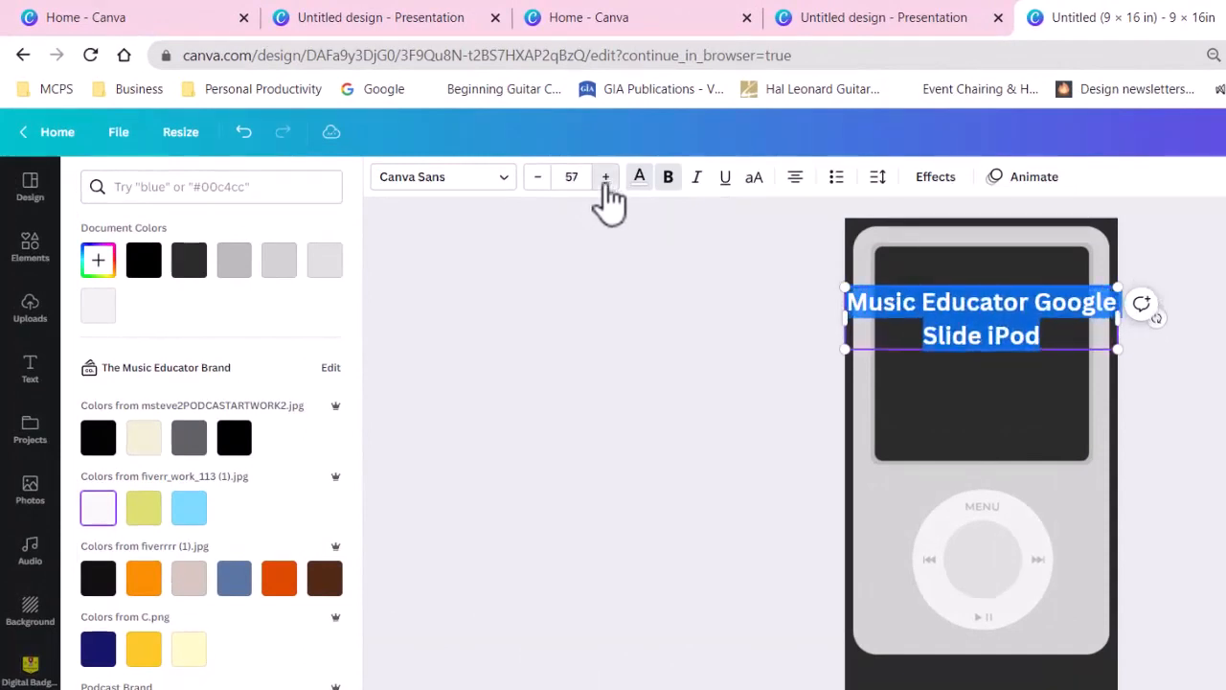
left_click(605, 176)
left_click(606, 176)
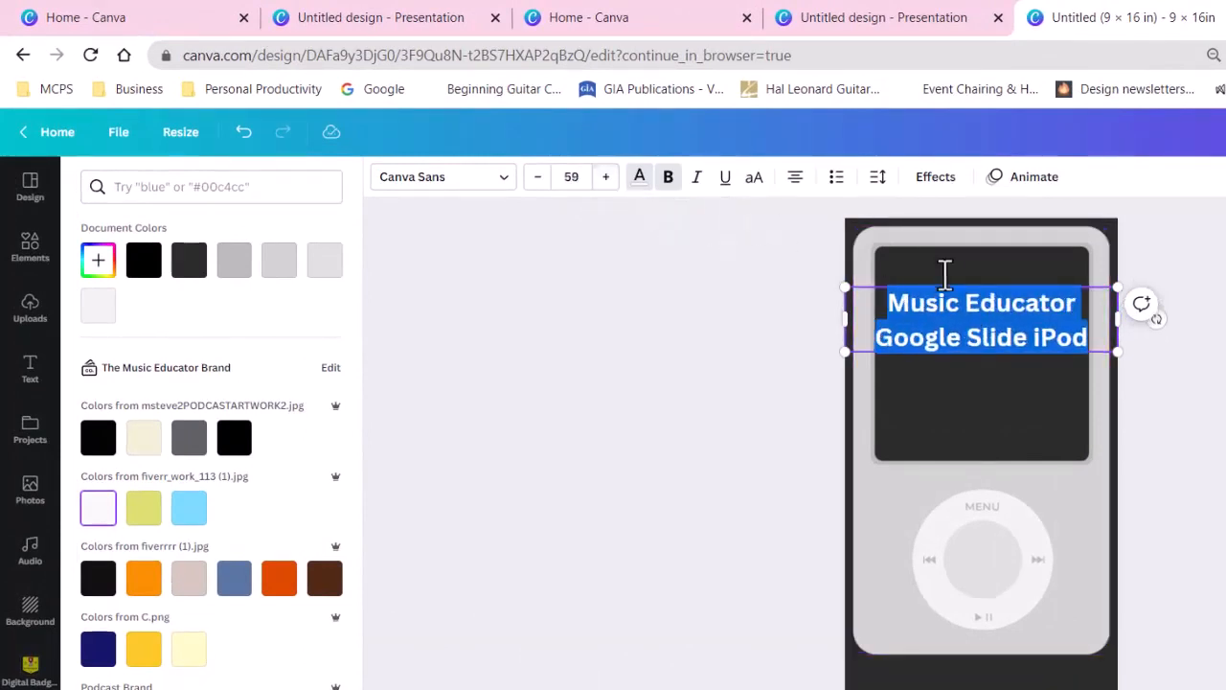
- Narrow the title's text box from both sides to match the width of the iPod's dark screen
left_click(1118, 321)
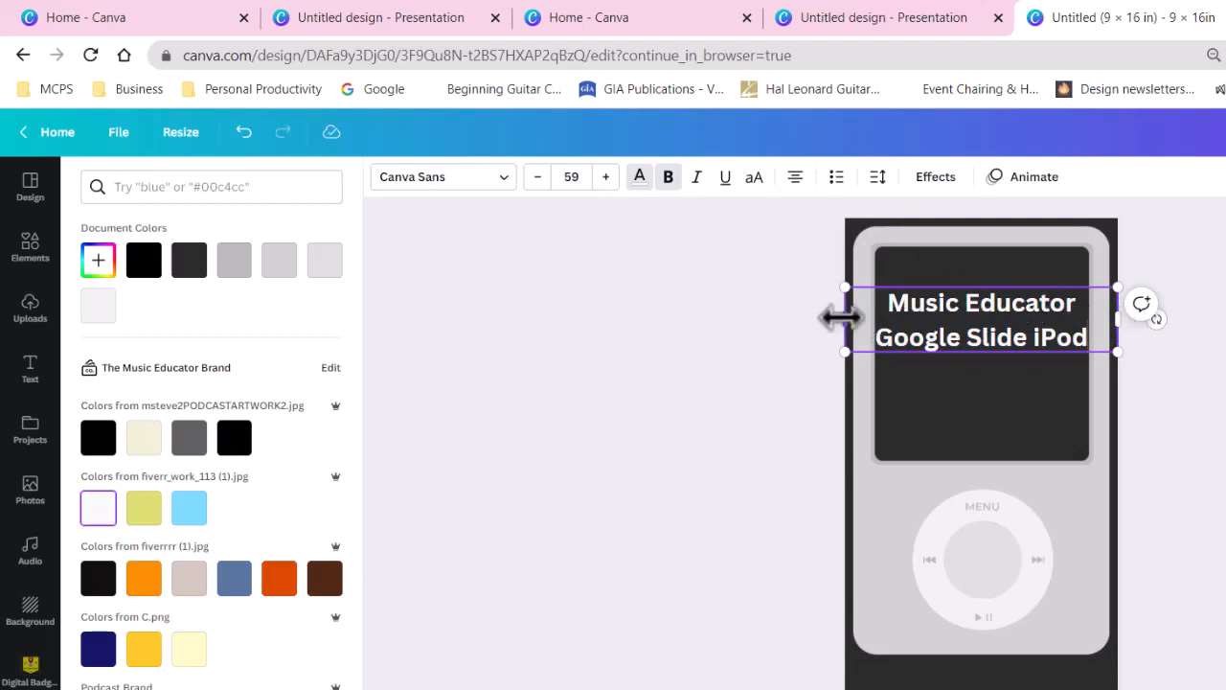
left_click_drag(839, 319, 874, 316)
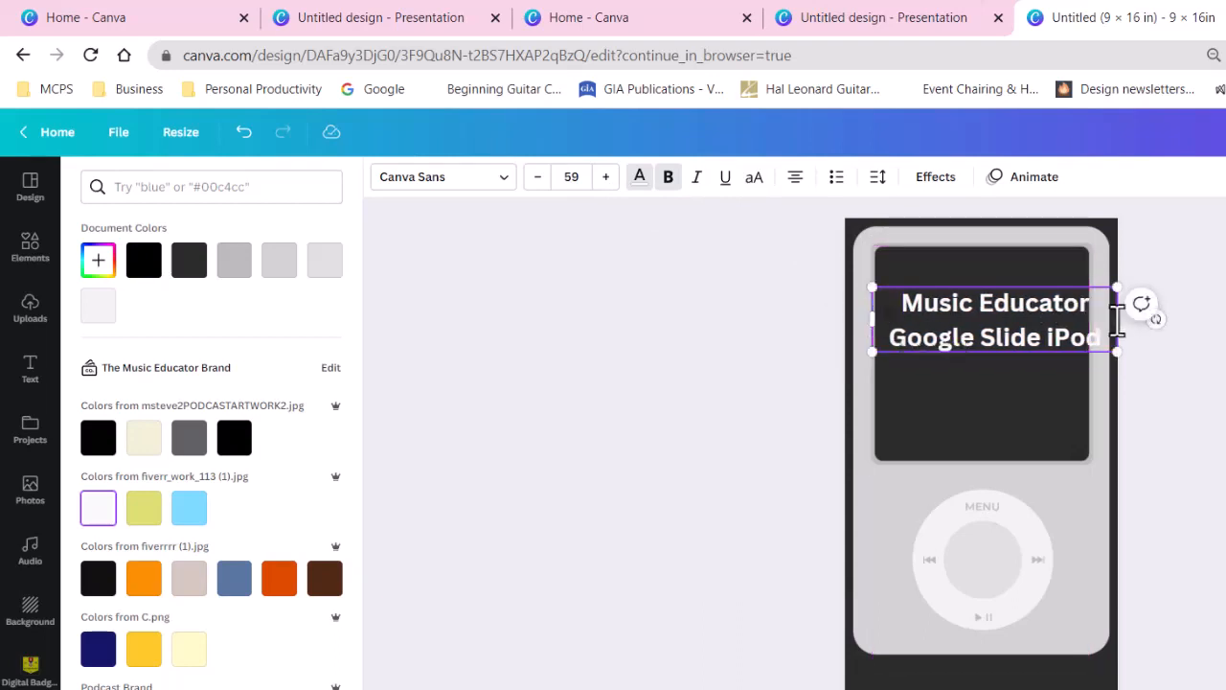
left_click_drag(1117, 318, 1089, 320)
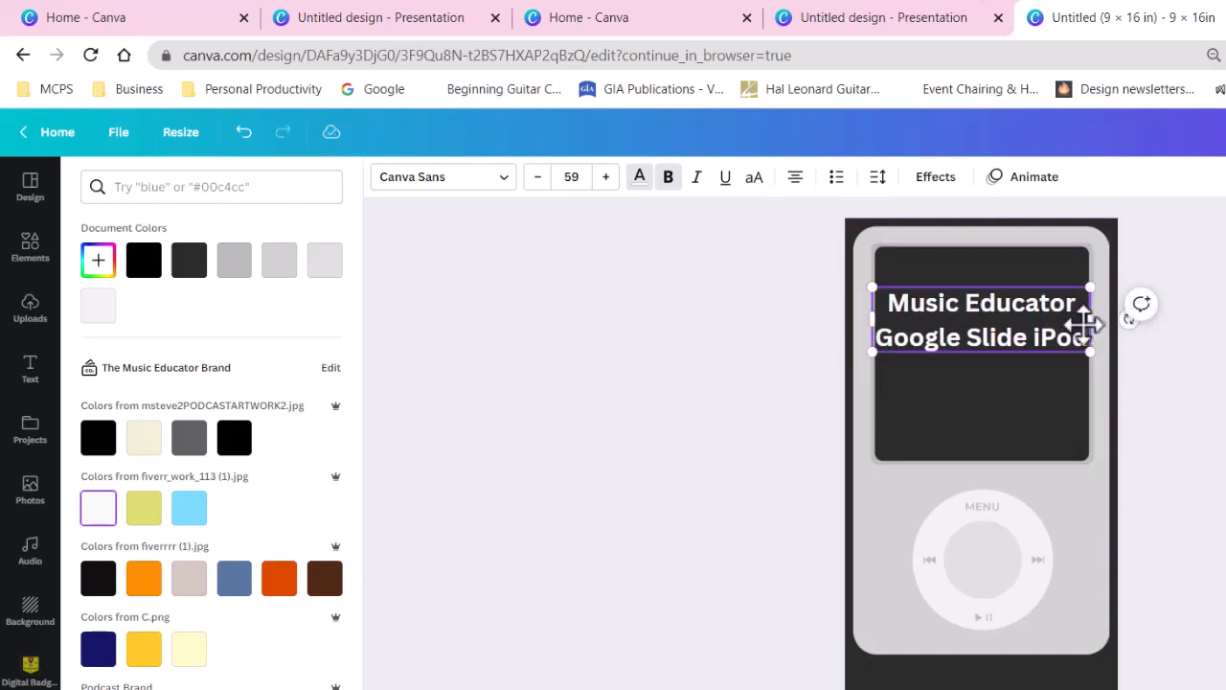
- Reduce the title's font size to 53 and deselect the text
double_click(979, 322)
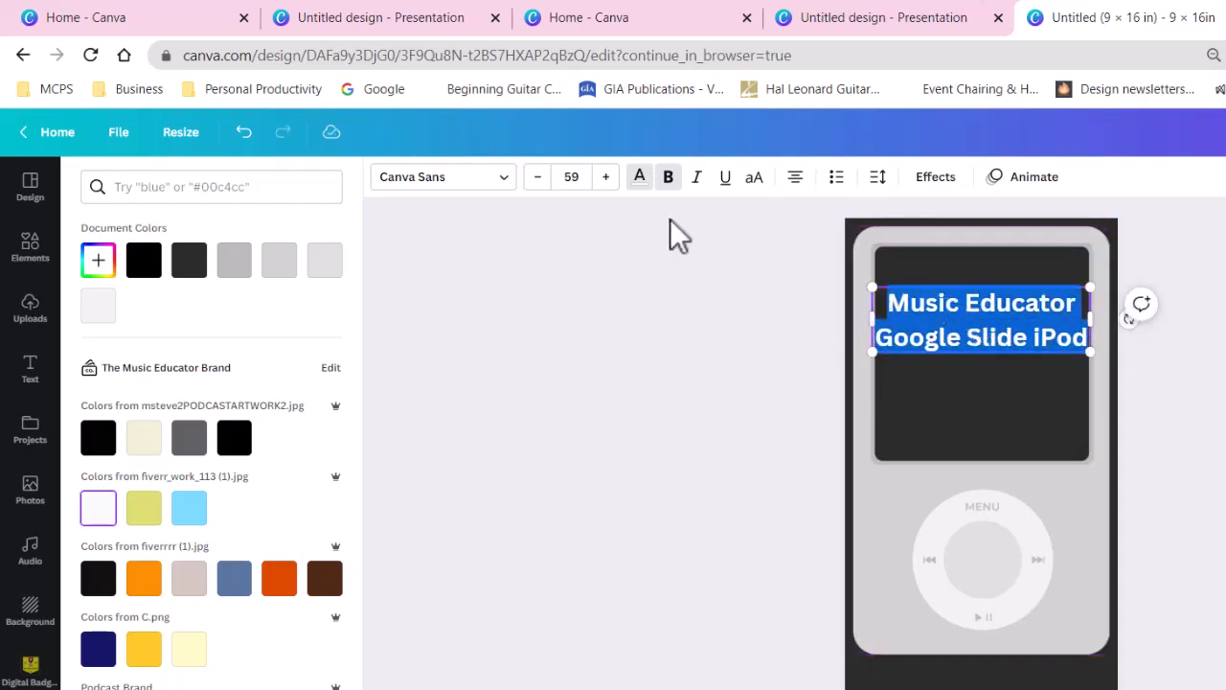
left_click(539, 177)
left_click(539, 177)
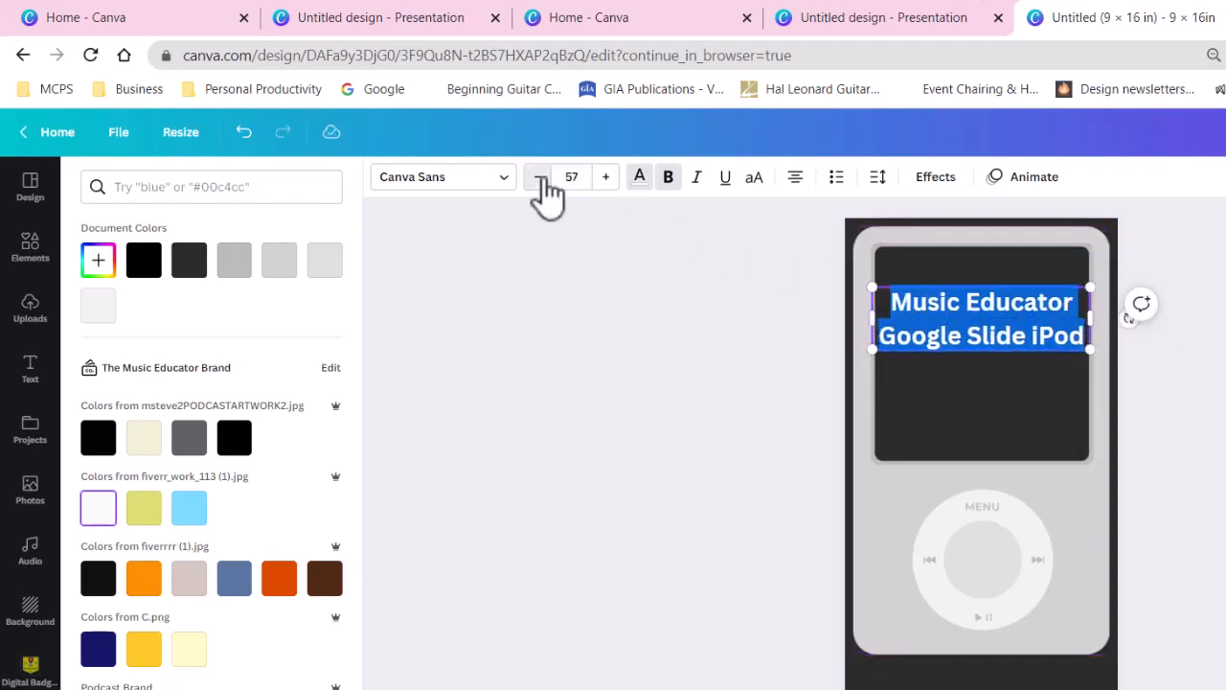
left_click(539, 178)
left_click(539, 177)
left_click(539, 177)
left_click(540, 178)
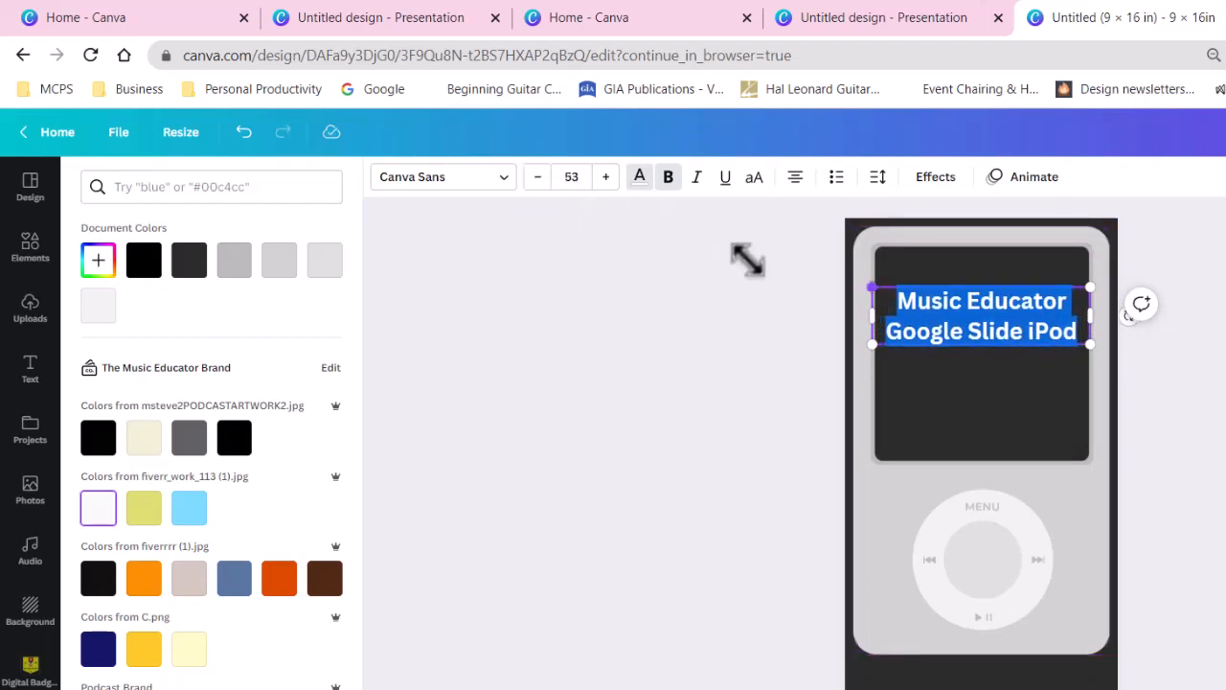
left_click(996, 360)
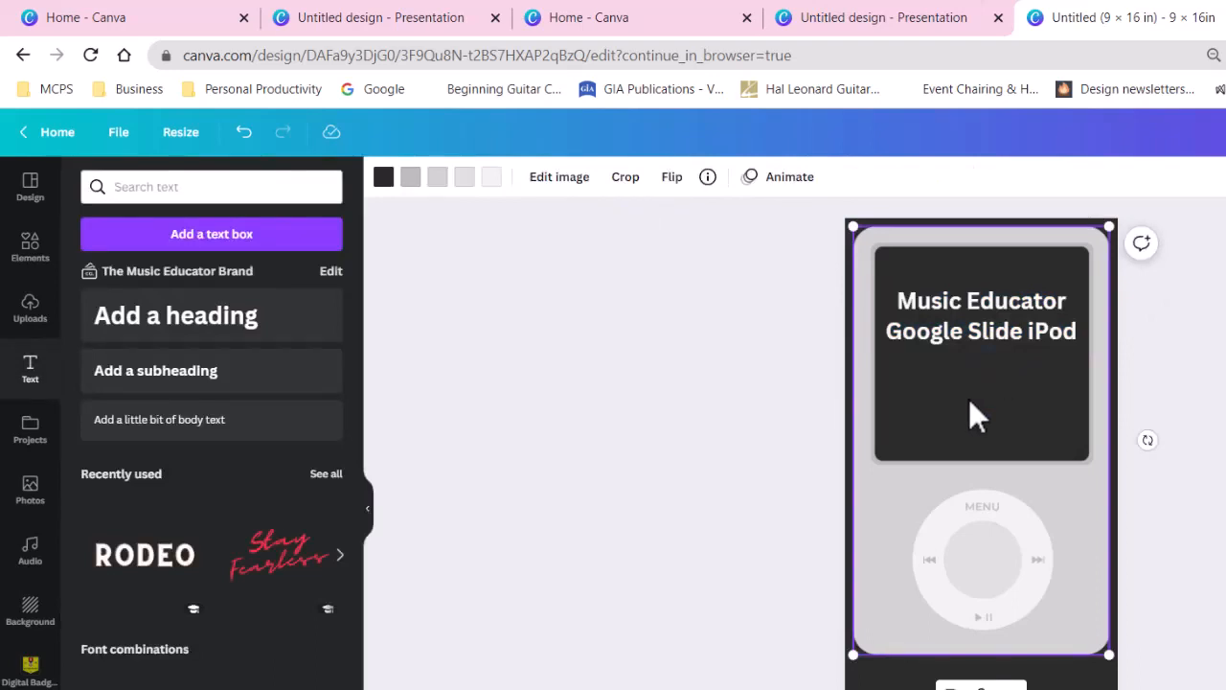
- Find the round The Music Educator (TME) logo among the uploaded images and add it to the page
left_click(25, 318)
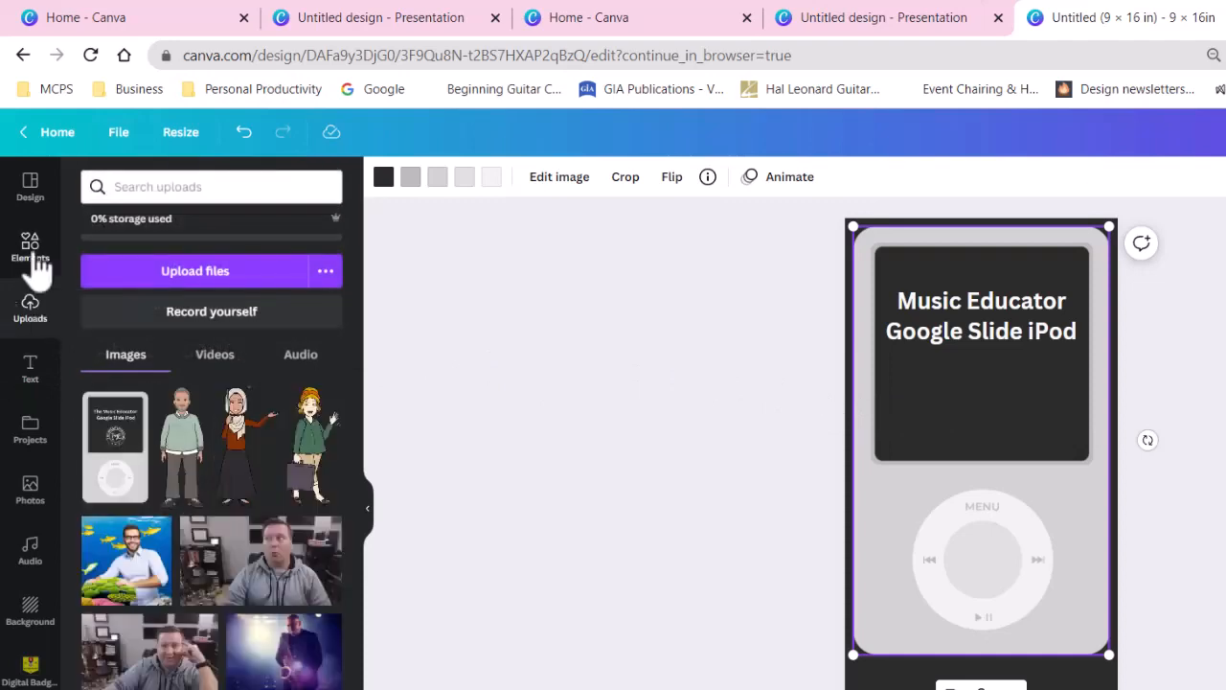
left_click(34, 255)
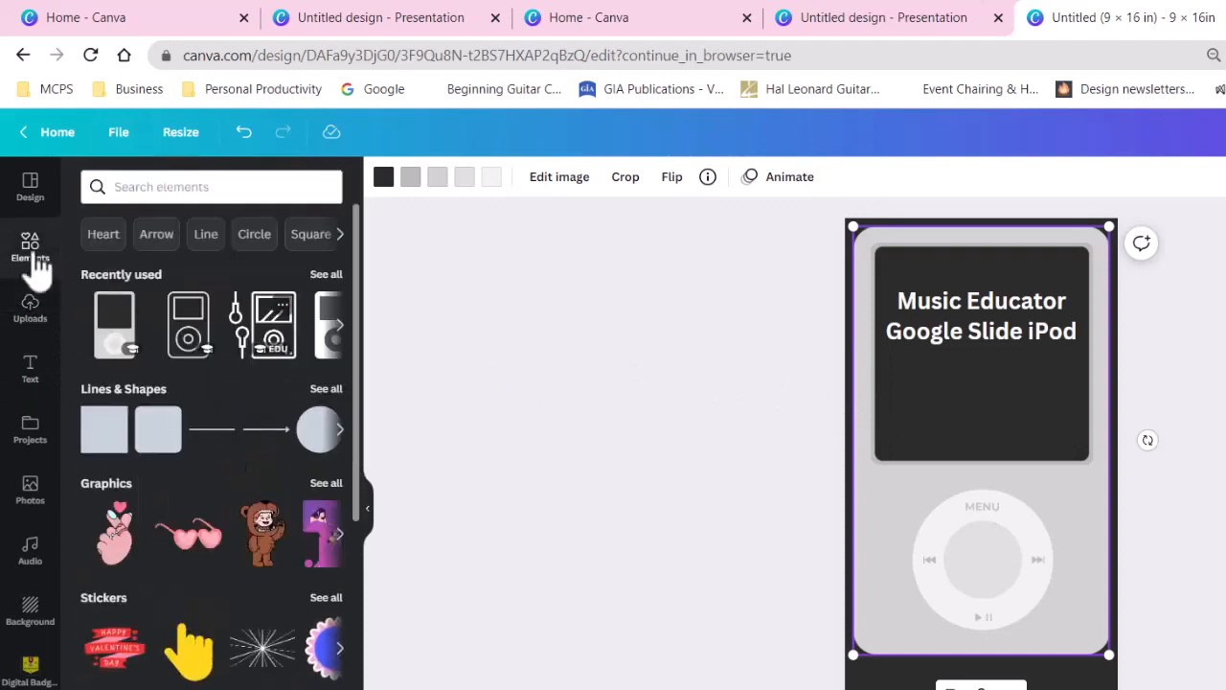
left_click(29, 308)
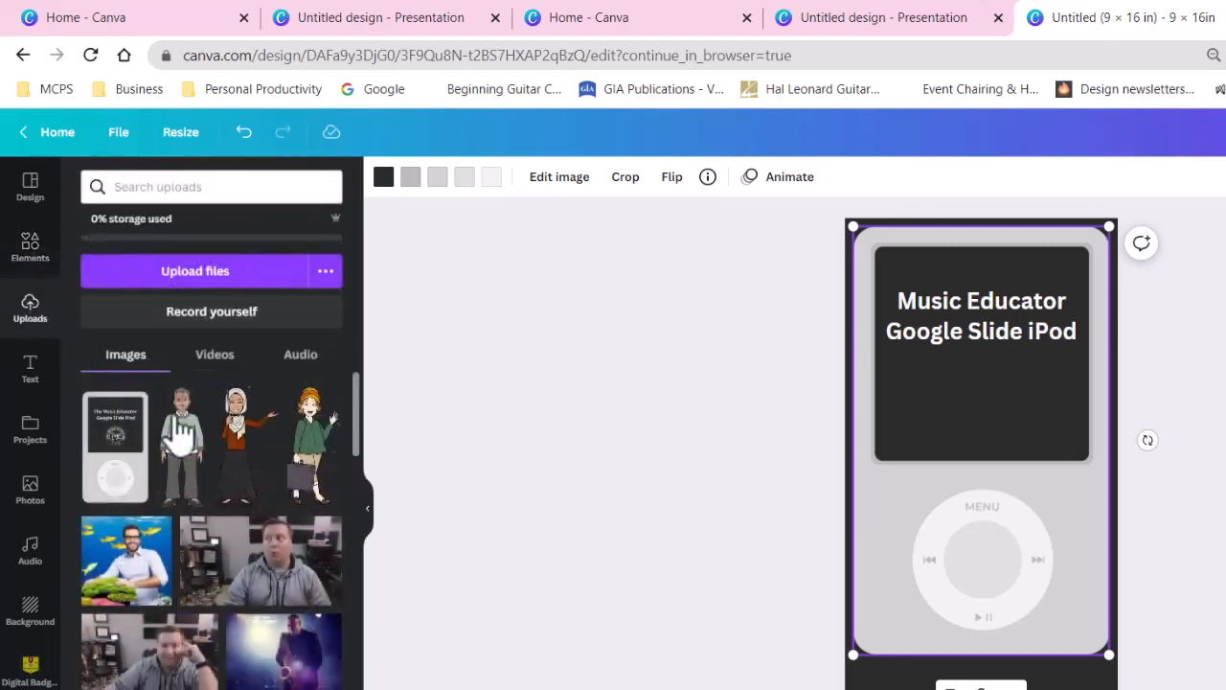
scroll(296, 520, "down", 5)
scroll(292, 520, "down", 10)
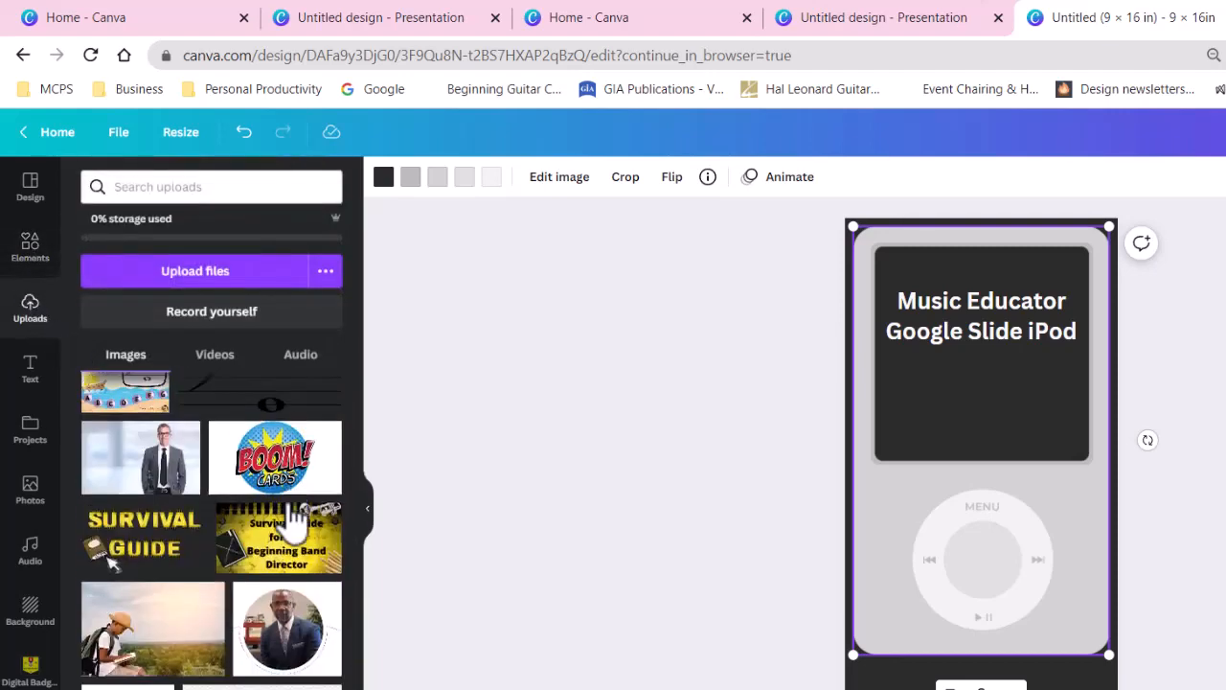
scroll(288, 502, "down", 10)
scroll(295, 520, "down", 10)
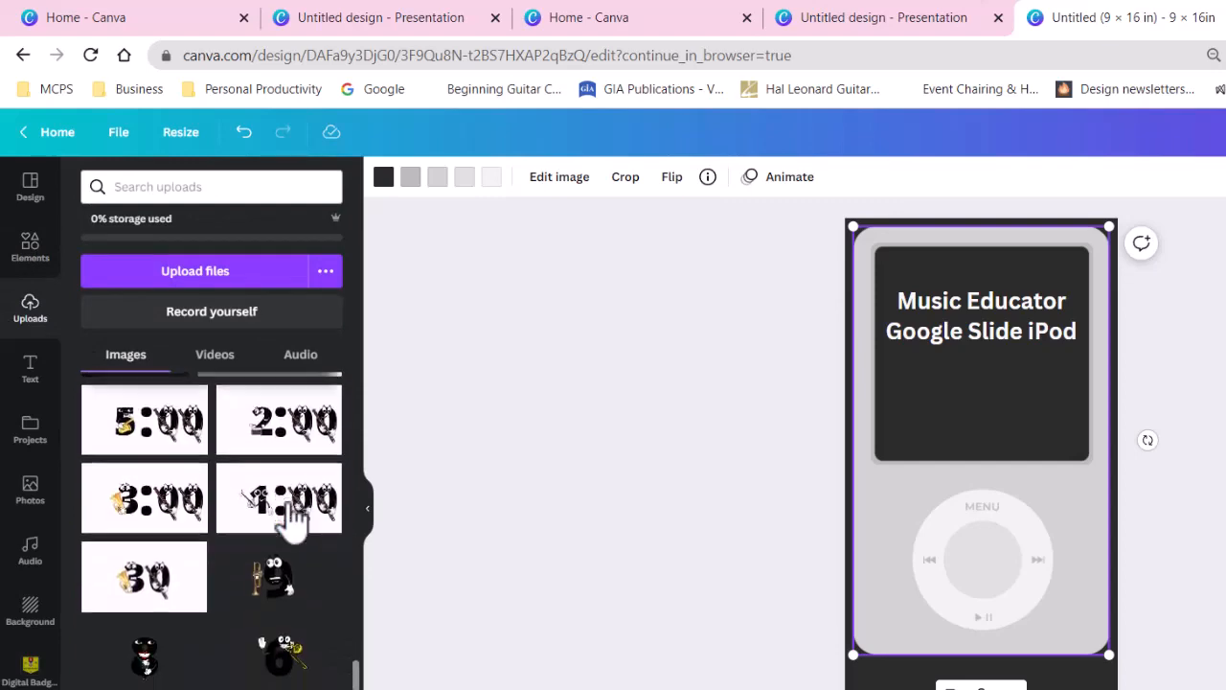
scroll(292, 520, "down", 10)
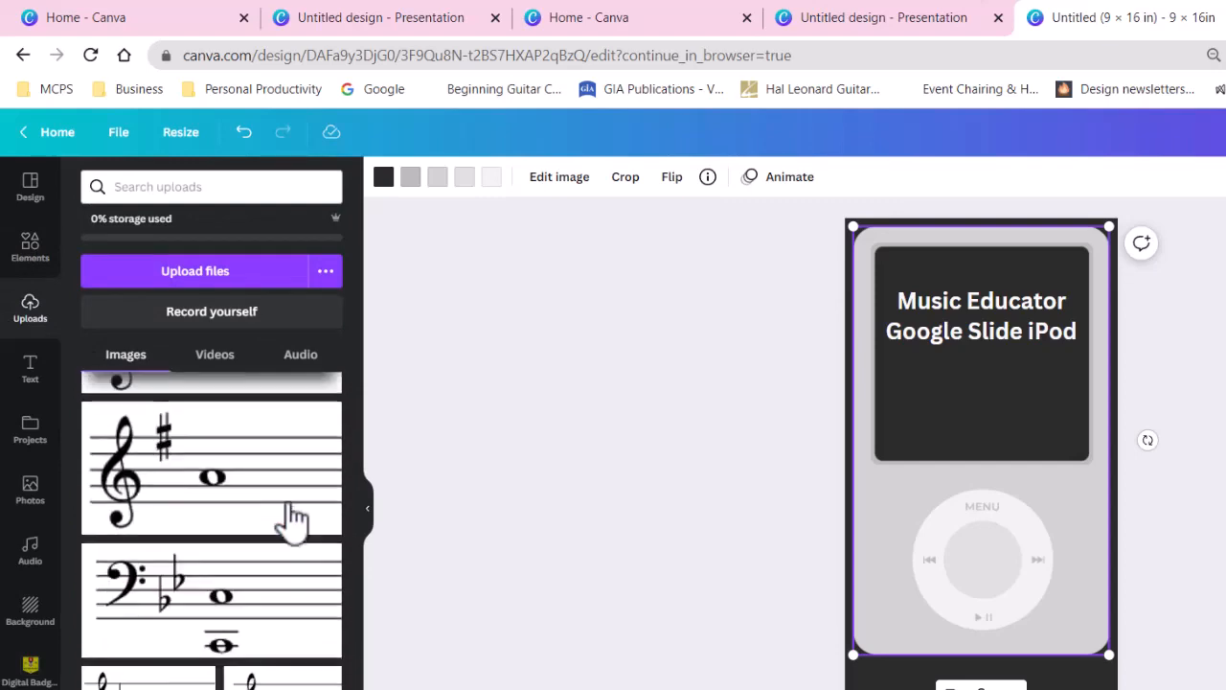
scroll(292, 520, "down", 10)
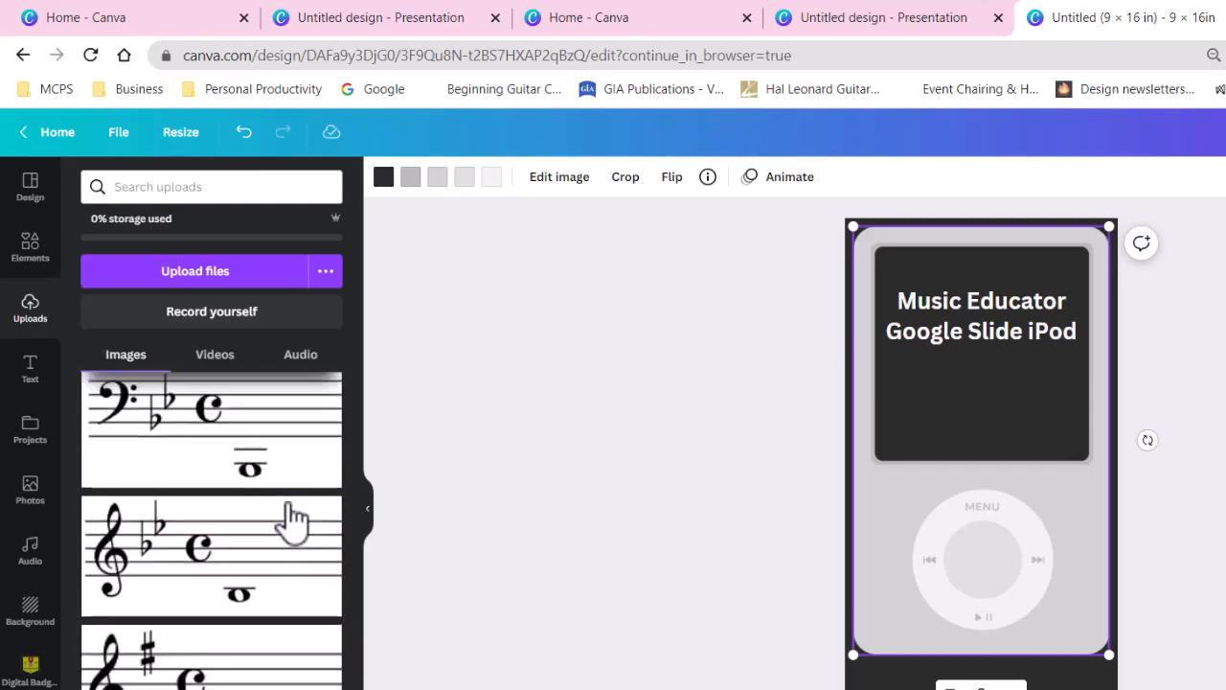
scroll(292, 520, "down", 3)
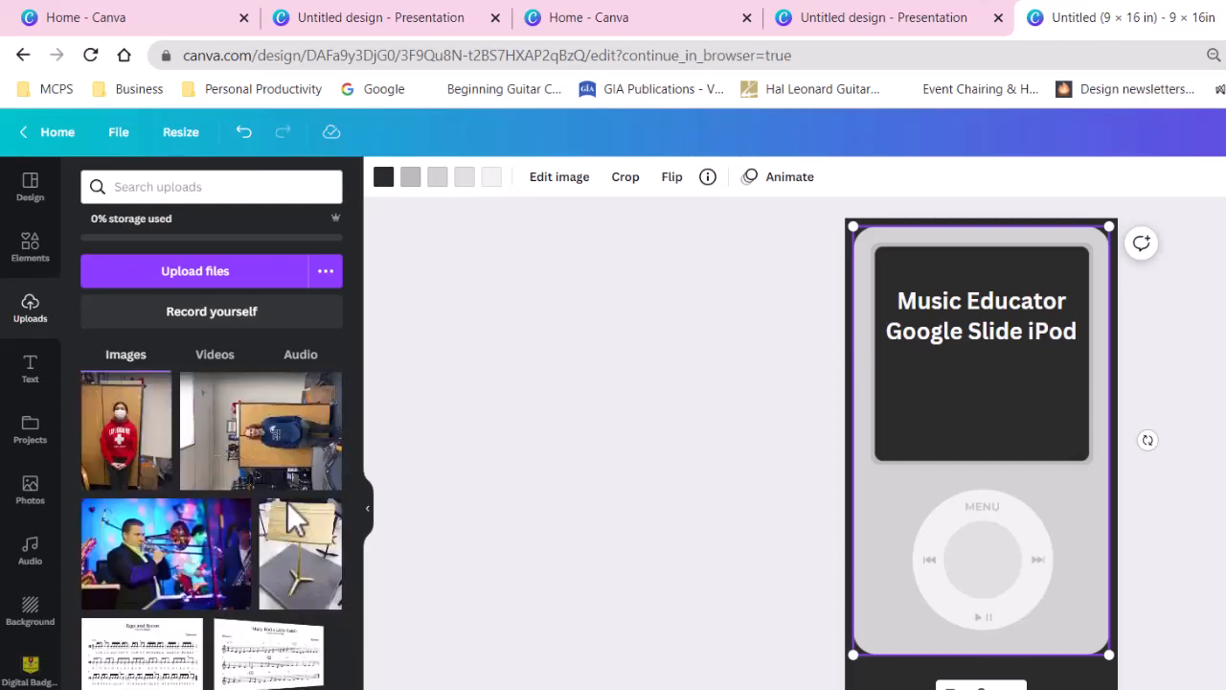
scroll(287, 502, "down", 10)
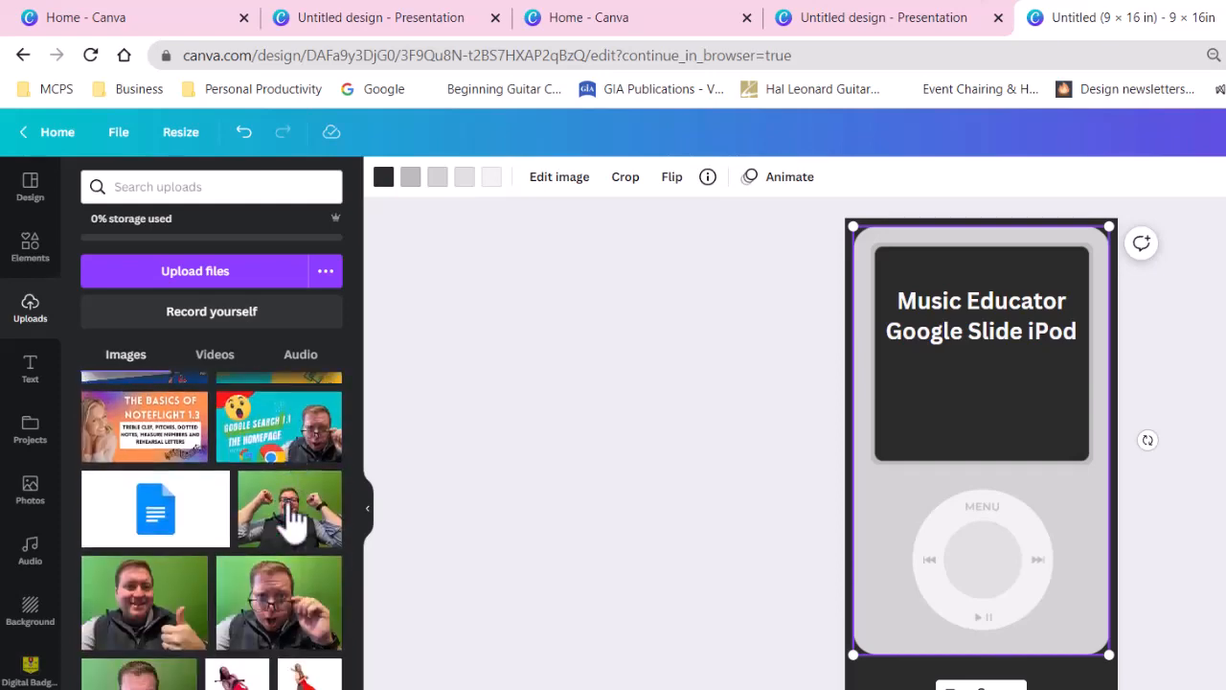
scroll(292, 518, "down", 10)
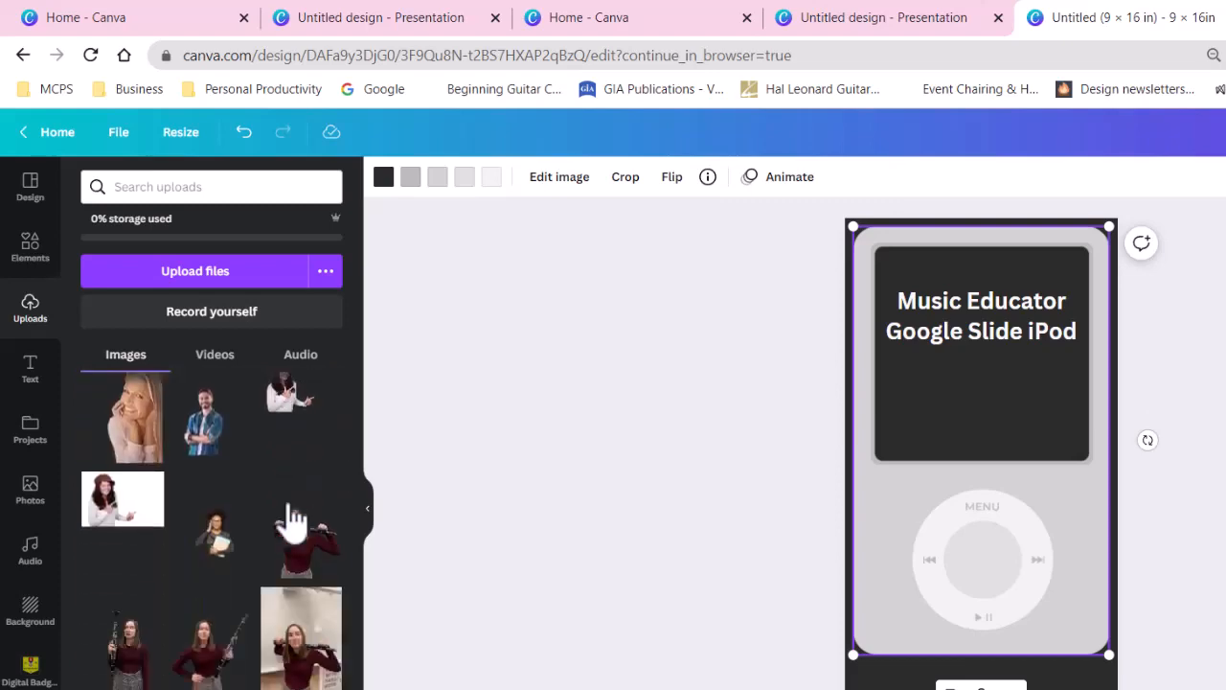
scroll(292, 518, "down", 10)
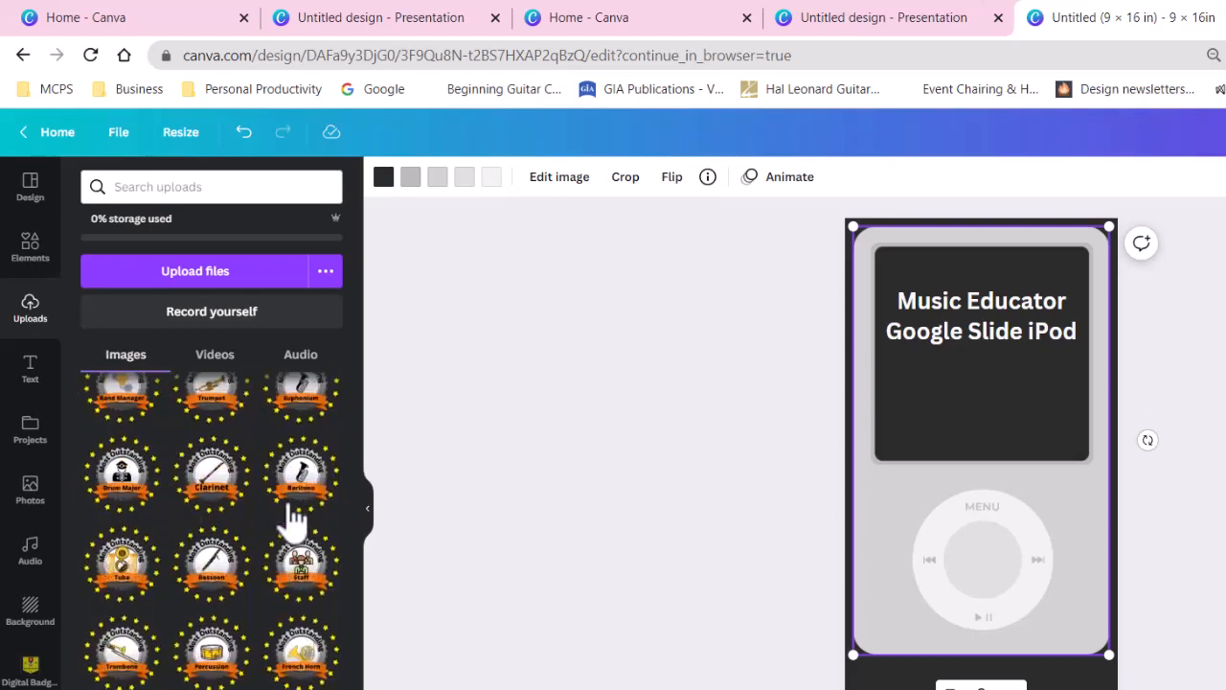
scroll(292, 518, "down", 10)
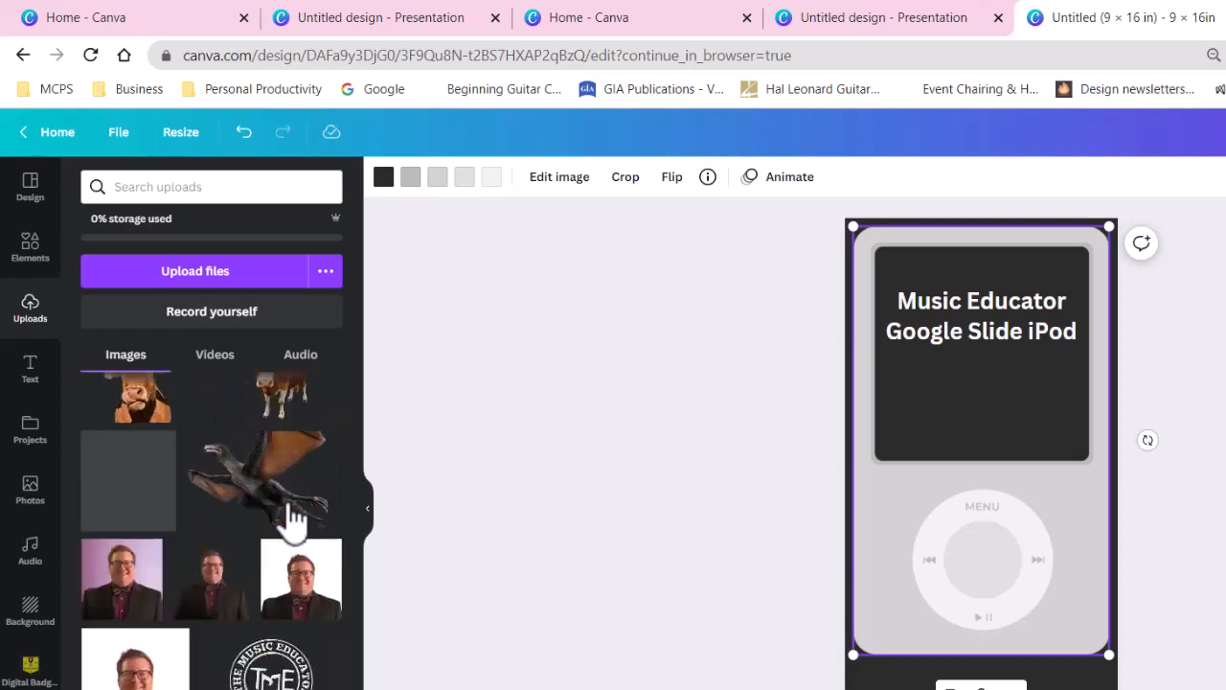
left_click(271, 668)
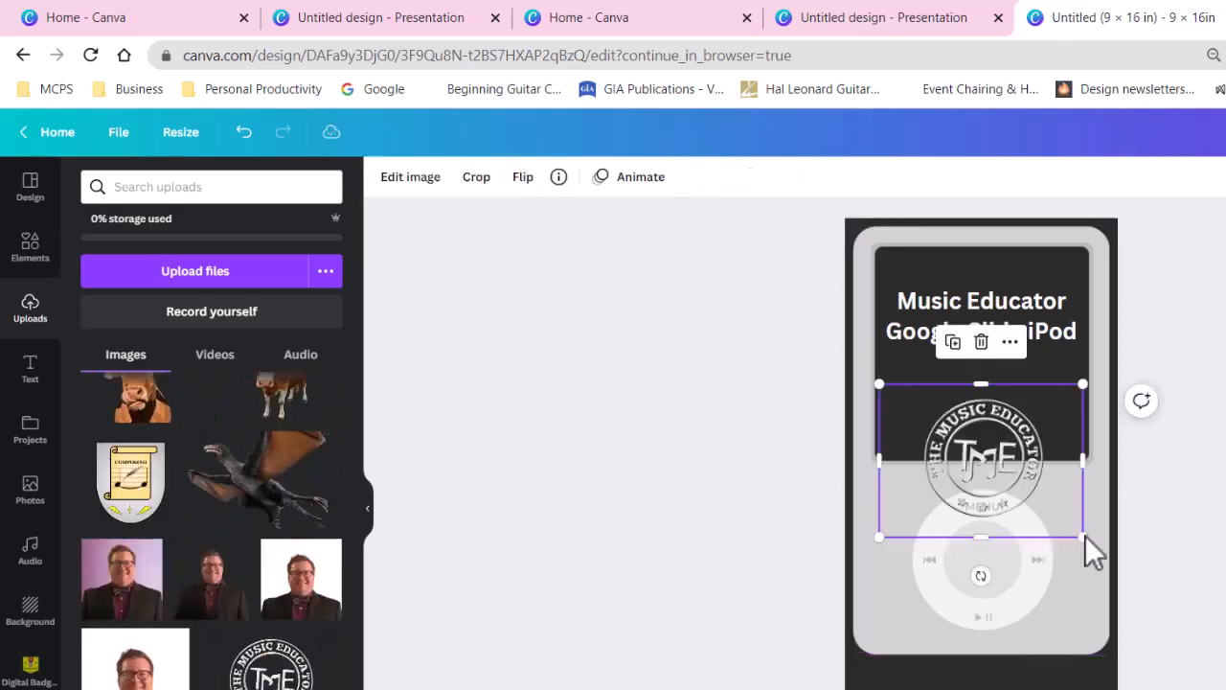
- Shrink the TME logo and centre it below the title inside the iPod's dark screen
left_click_drag(1082, 536, 1015, 484)
left_click_drag(943, 439, 971, 392)
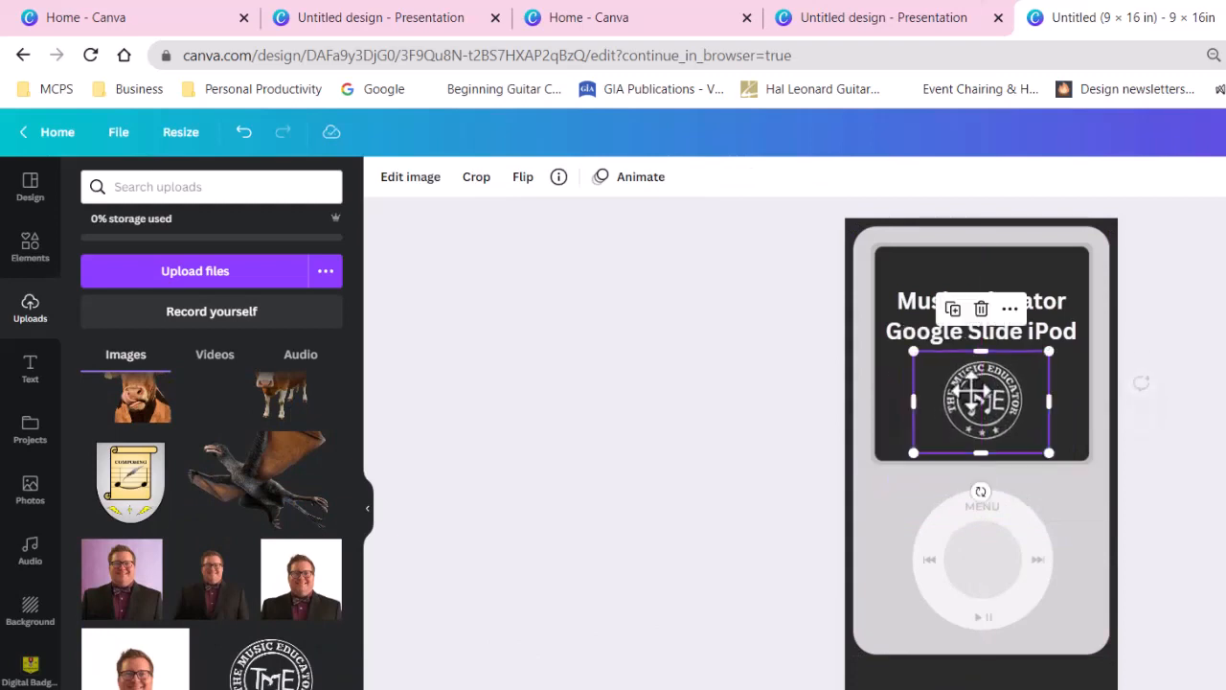
left_click(1212, 433)
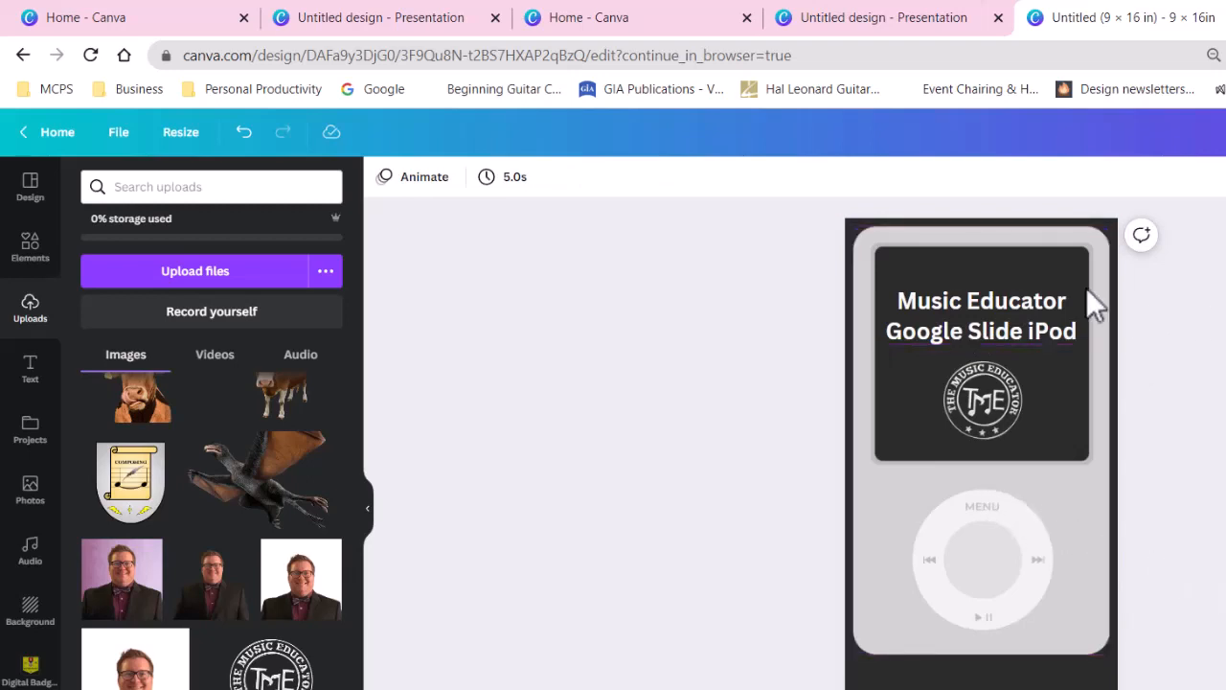
- Save the finished iPod design and download it as a PNG at size 1
left_click(118, 132)
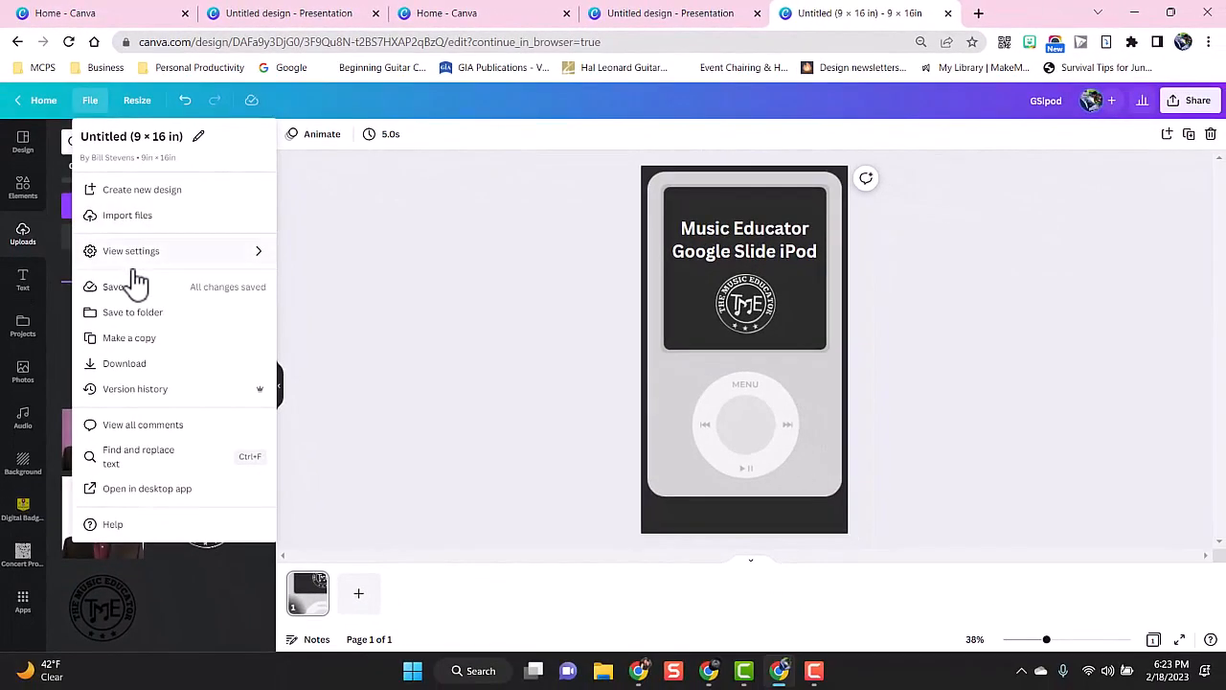
left_click(135, 290)
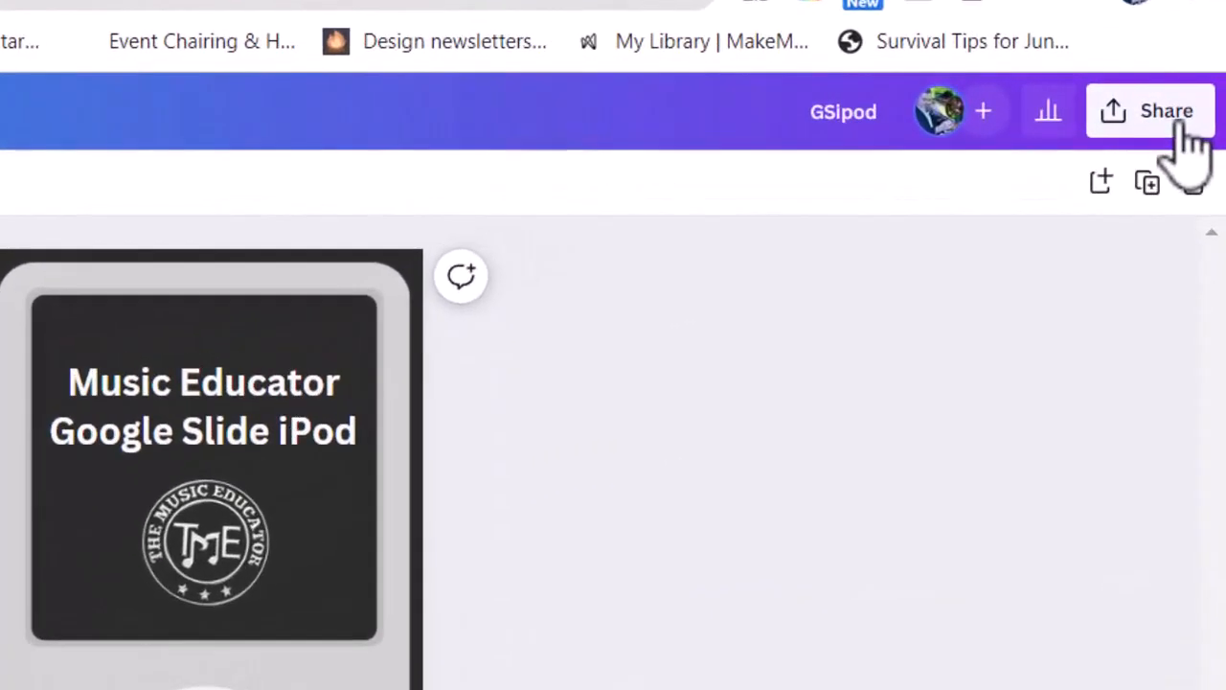
left_click(1187, 144)
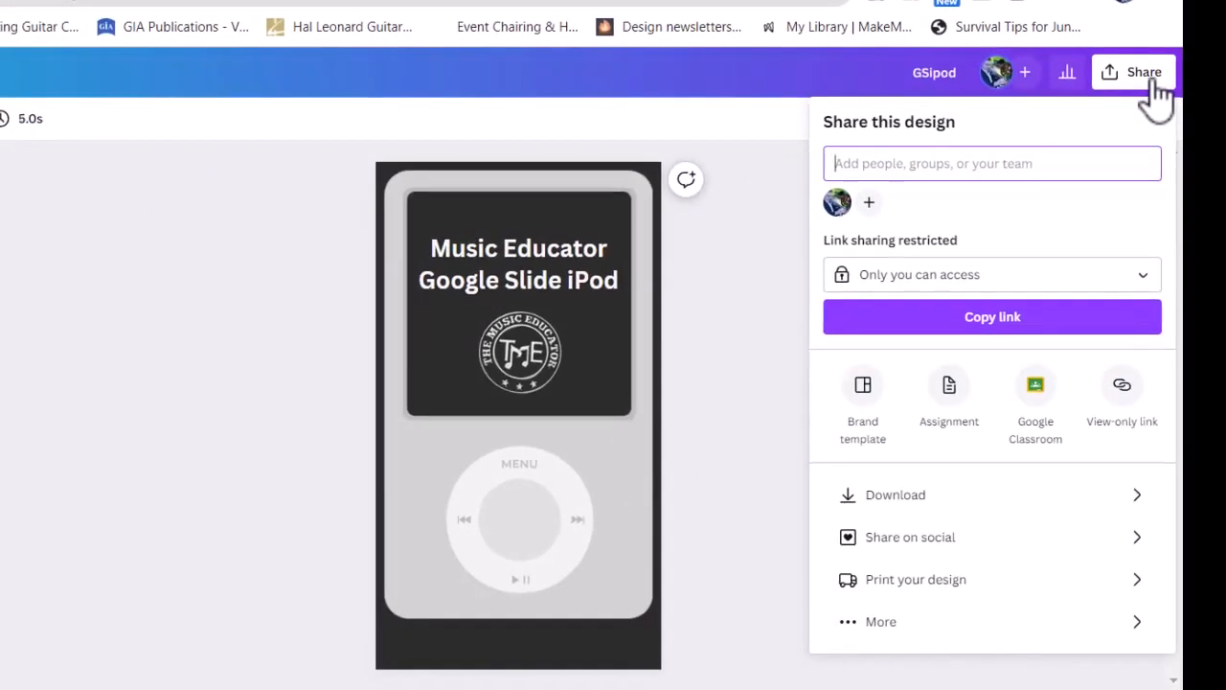
left_click(905, 494)
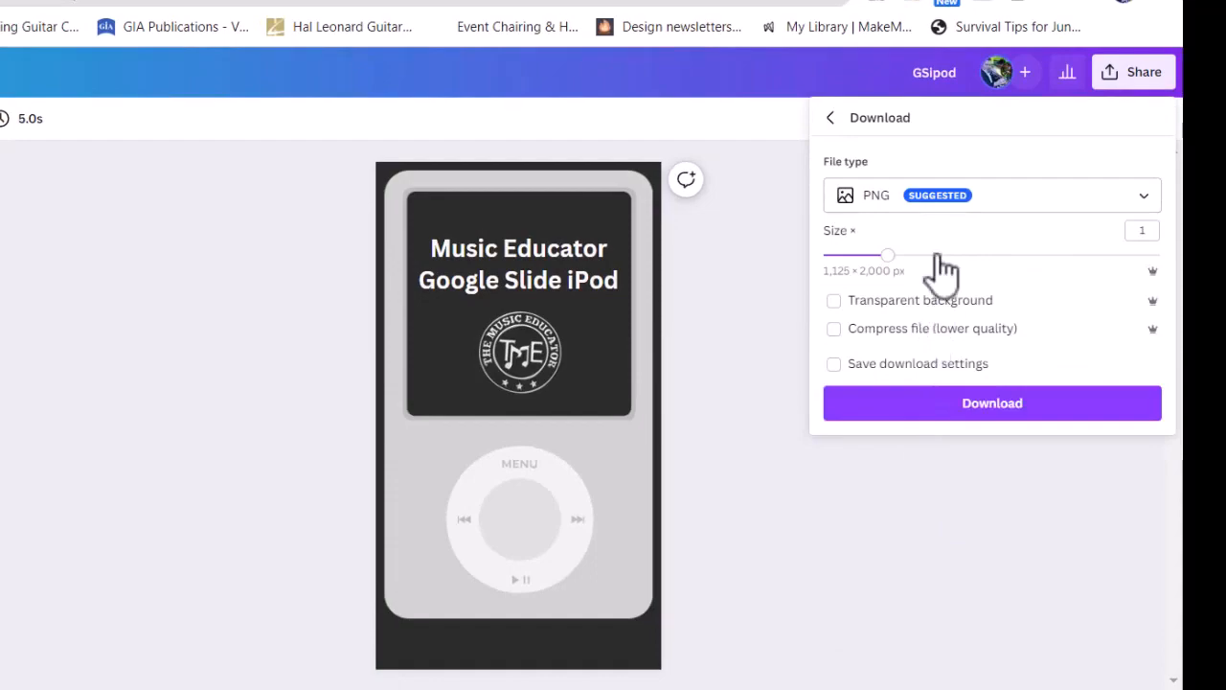
left_click(964, 416)
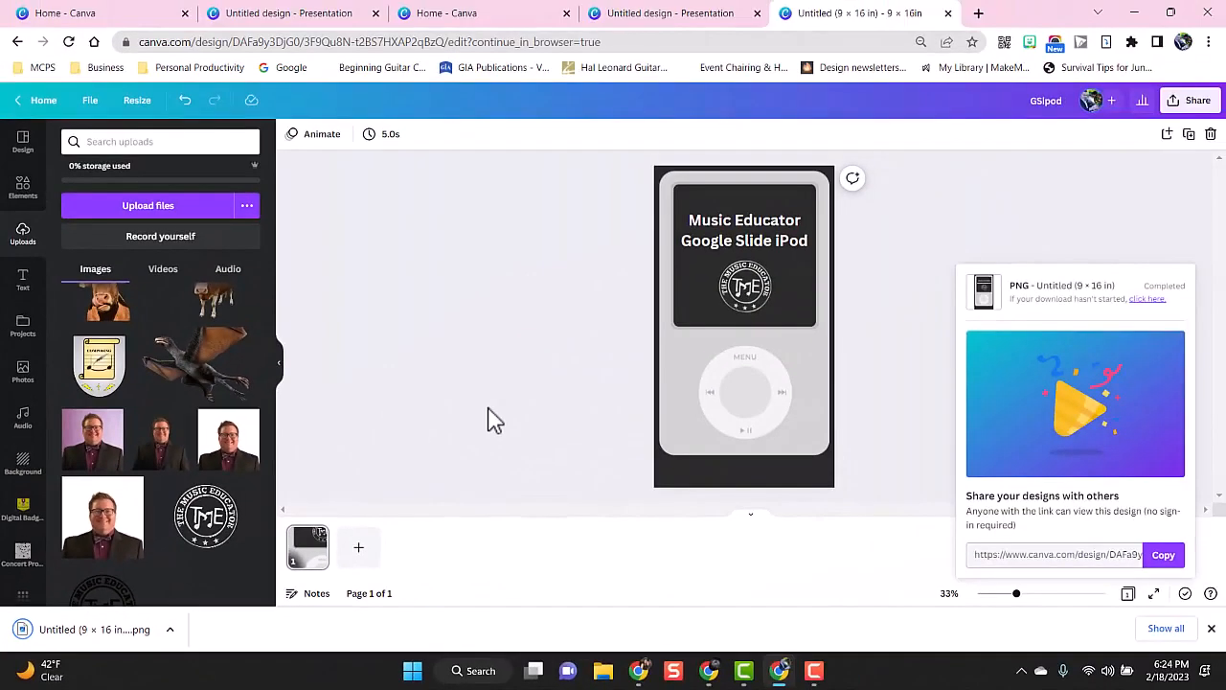
left_click(489, 419)
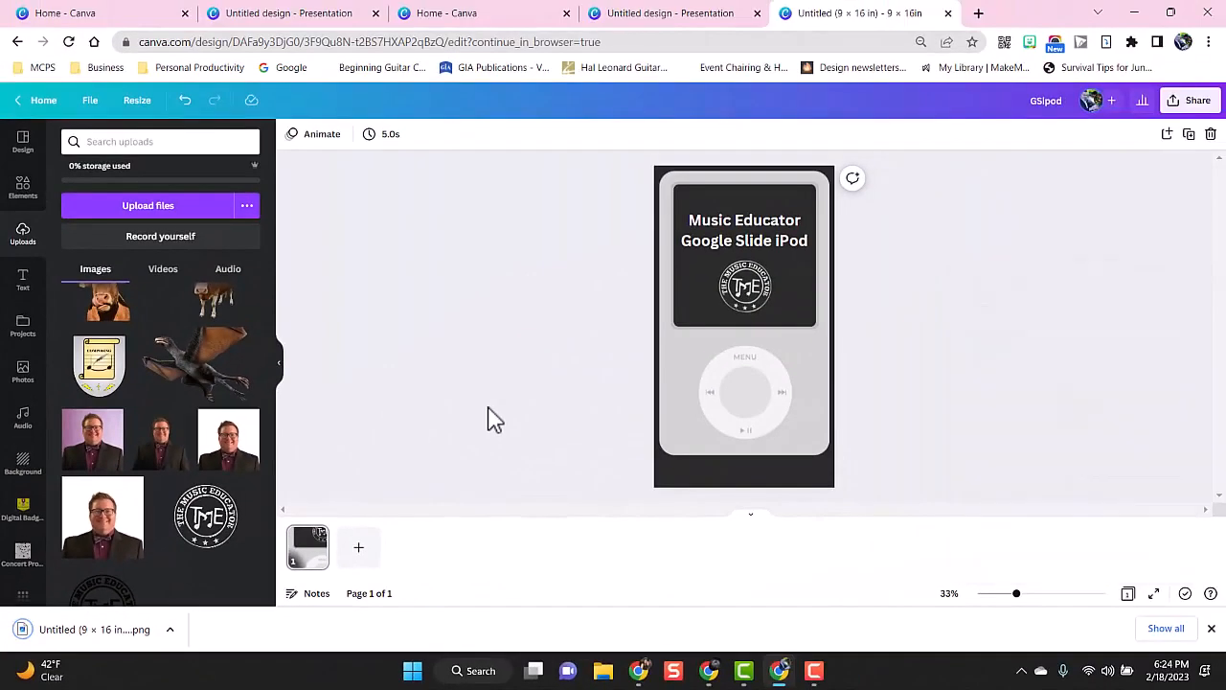
- Switch to the other Chrome window and start a blank Google Slides presentation from the Google apps
left_click(709, 671)
left_click(218, 14)
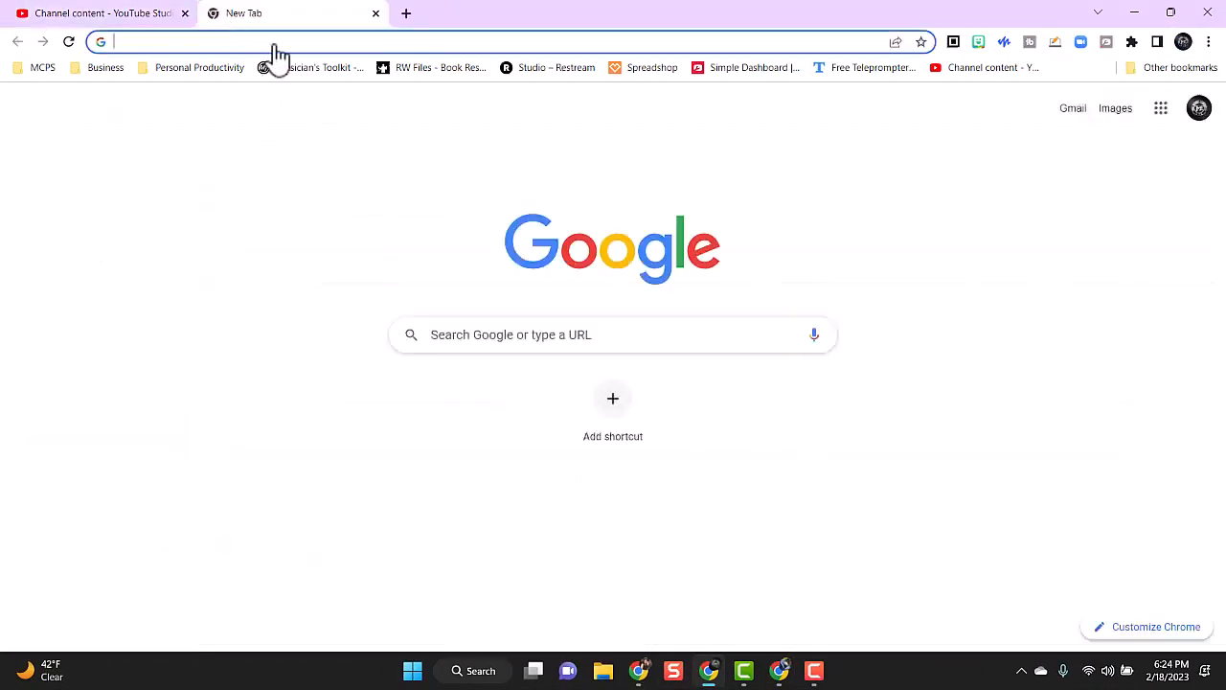
left_click(1161, 107)
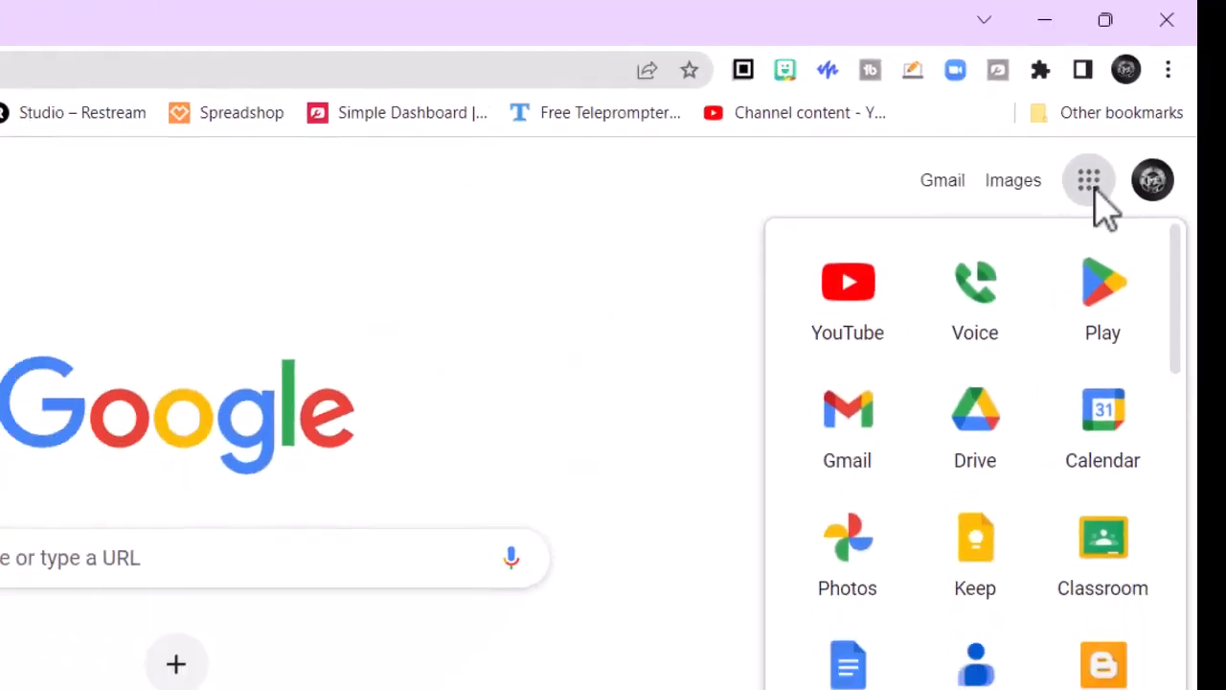
scroll(1044, 528, "down", 3)
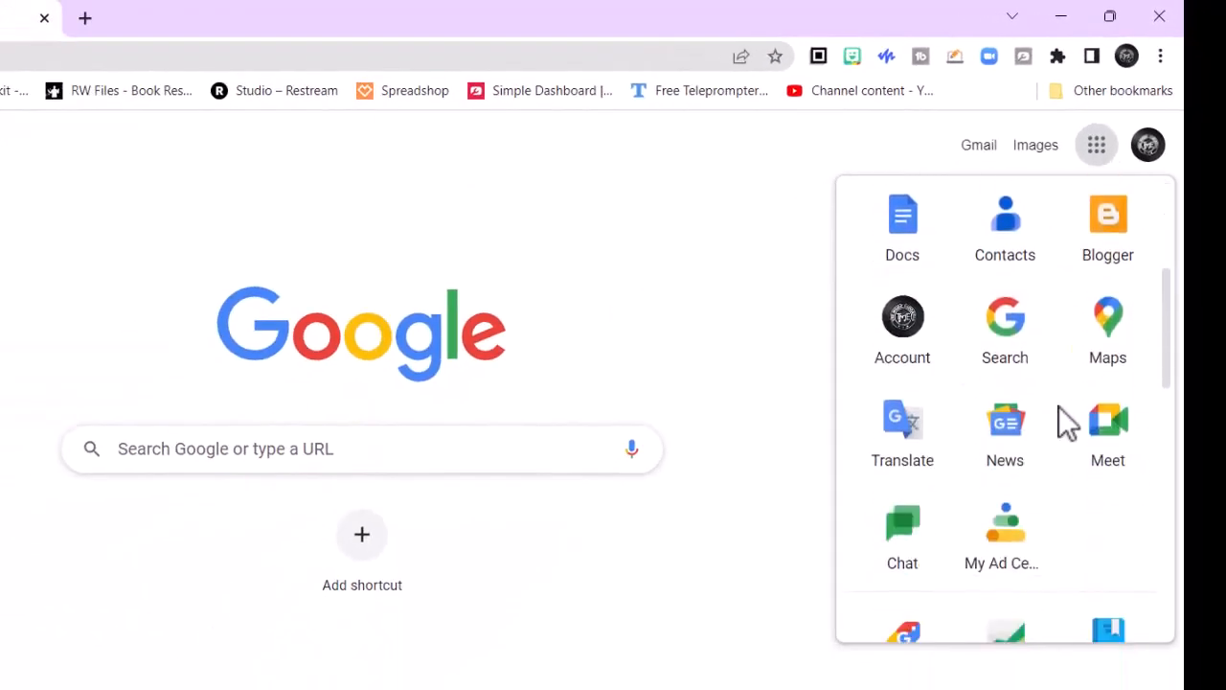
scroll(1058, 406, "down", 2)
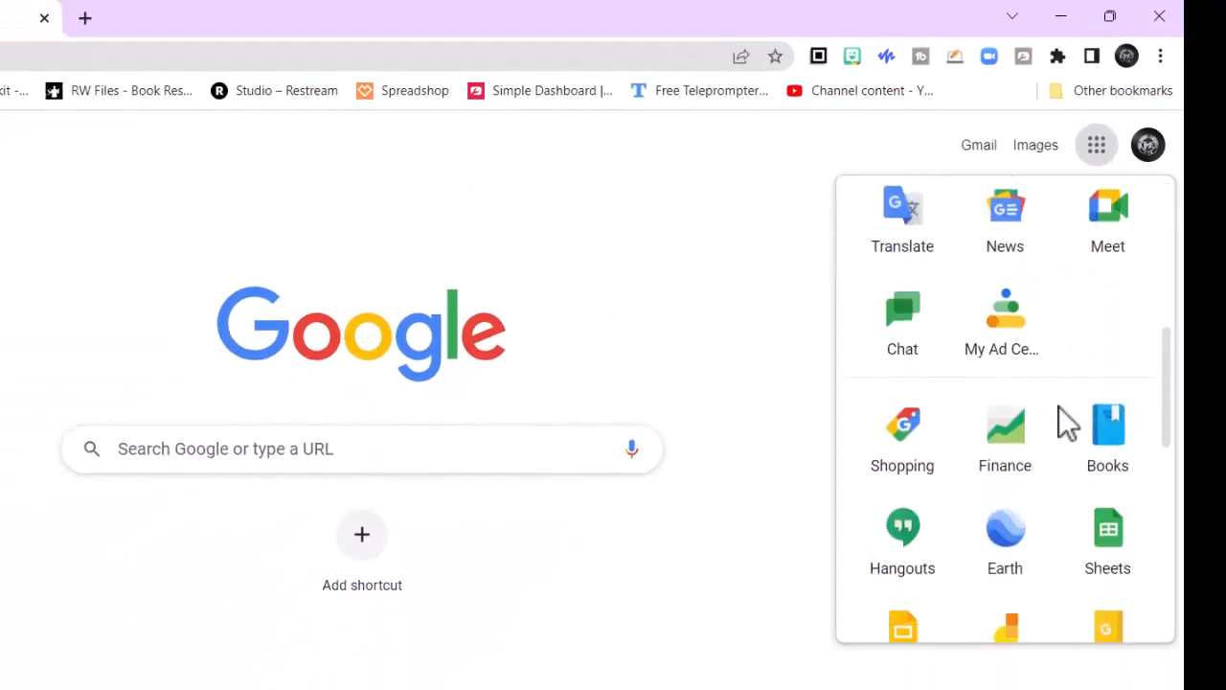
scroll(1058, 406, "down", 2)
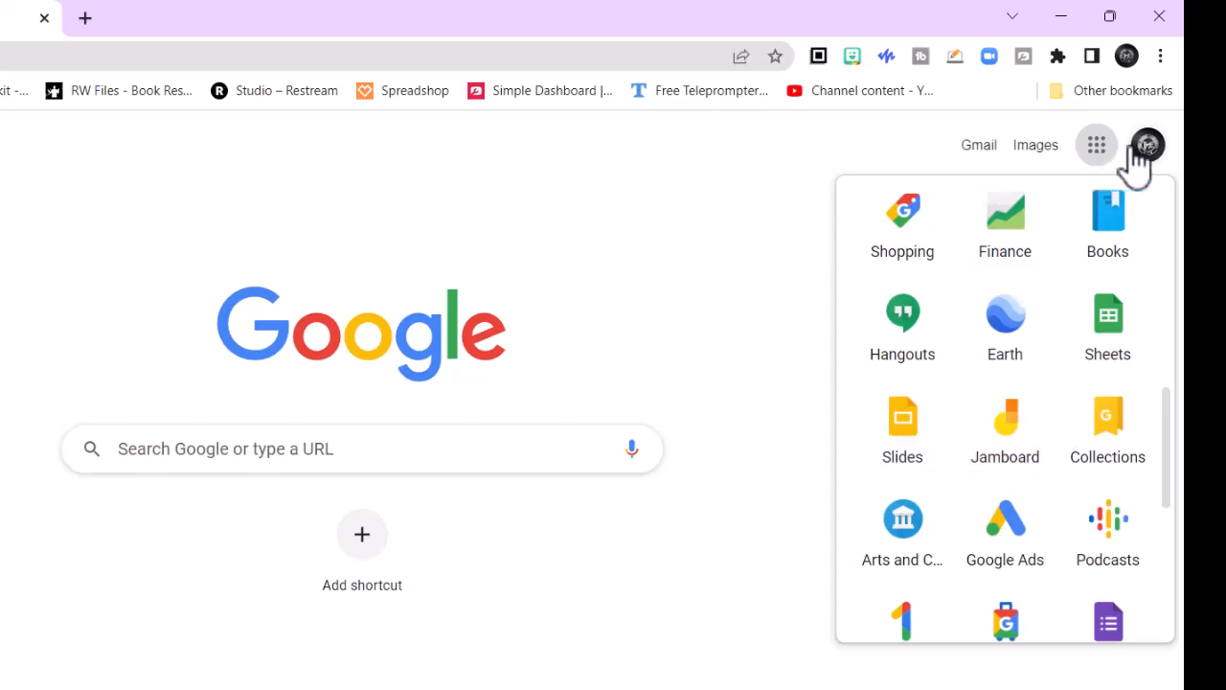
left_click(904, 424)
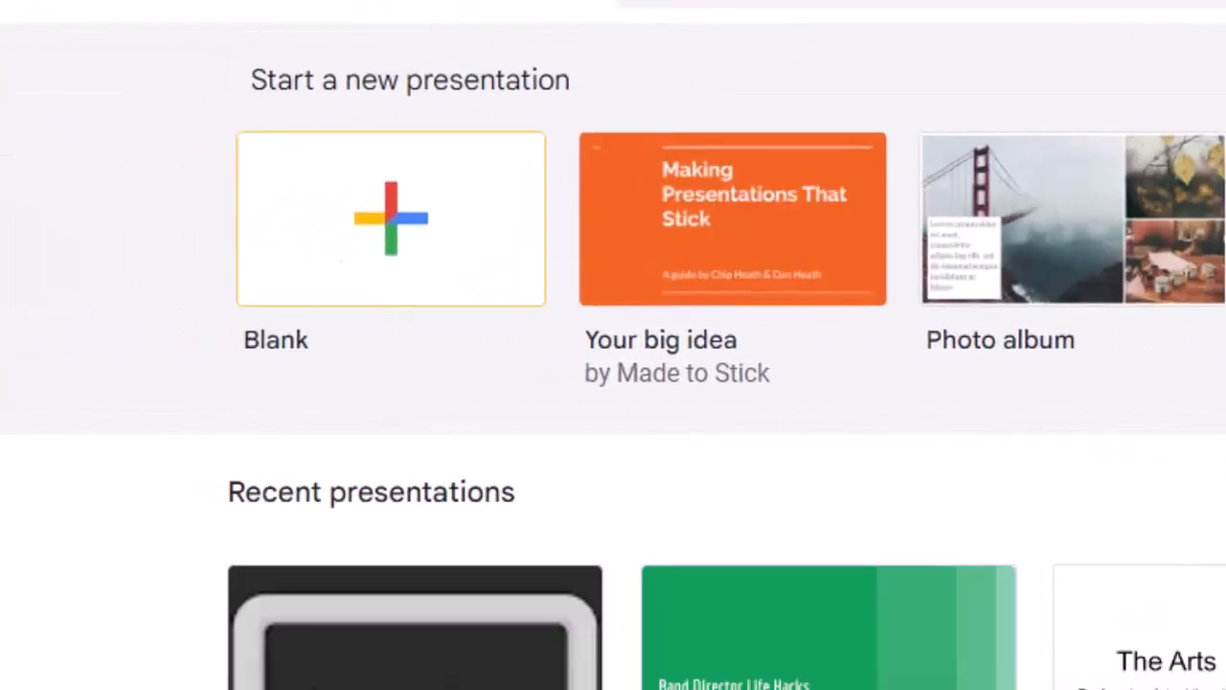
left_click(398, 212)
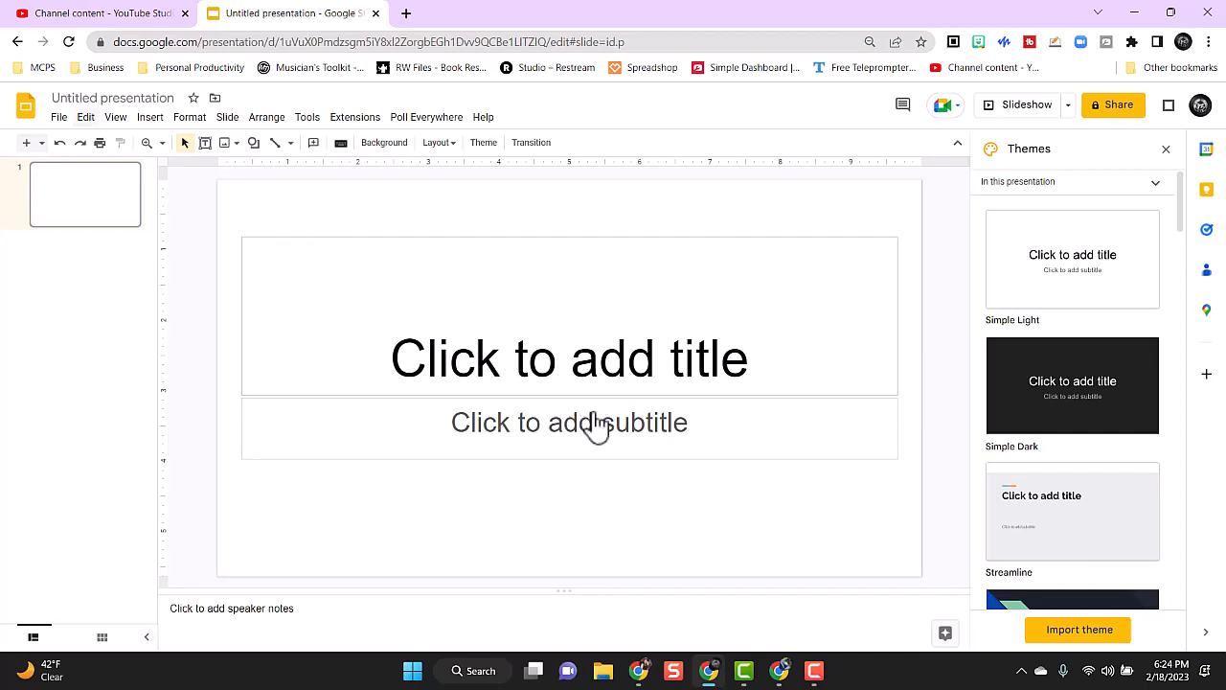
- Rename the presentation as Google Slide iPod
left_click(90, 97)
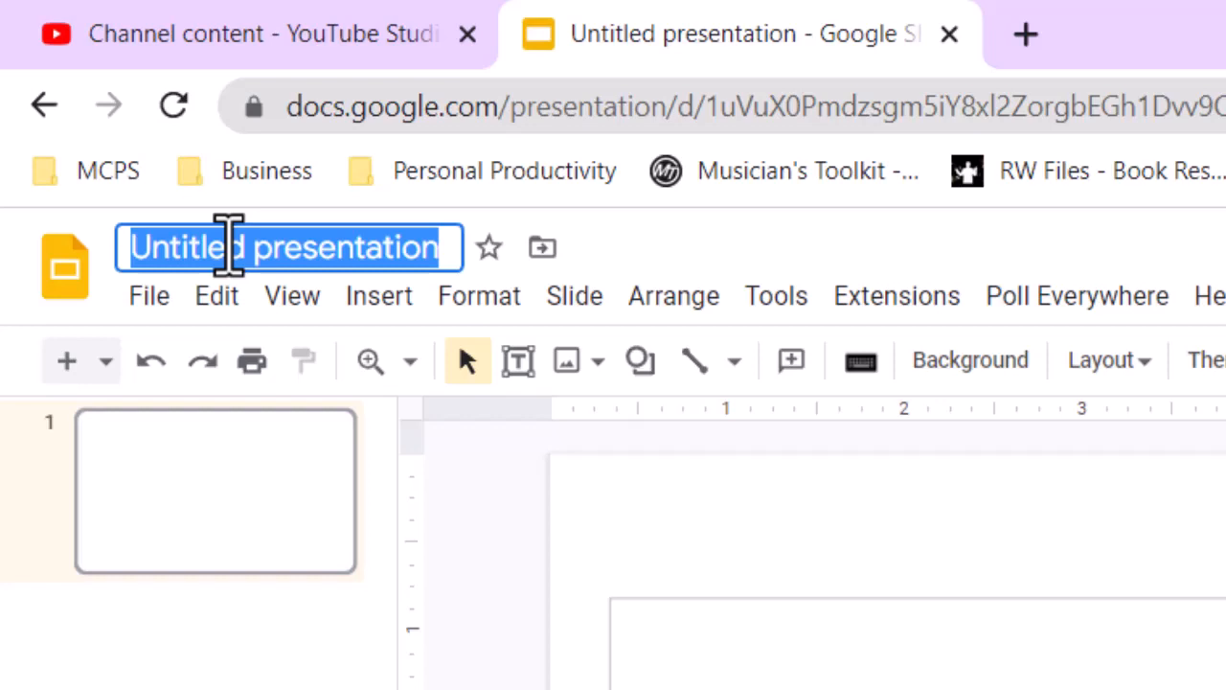
type("G")
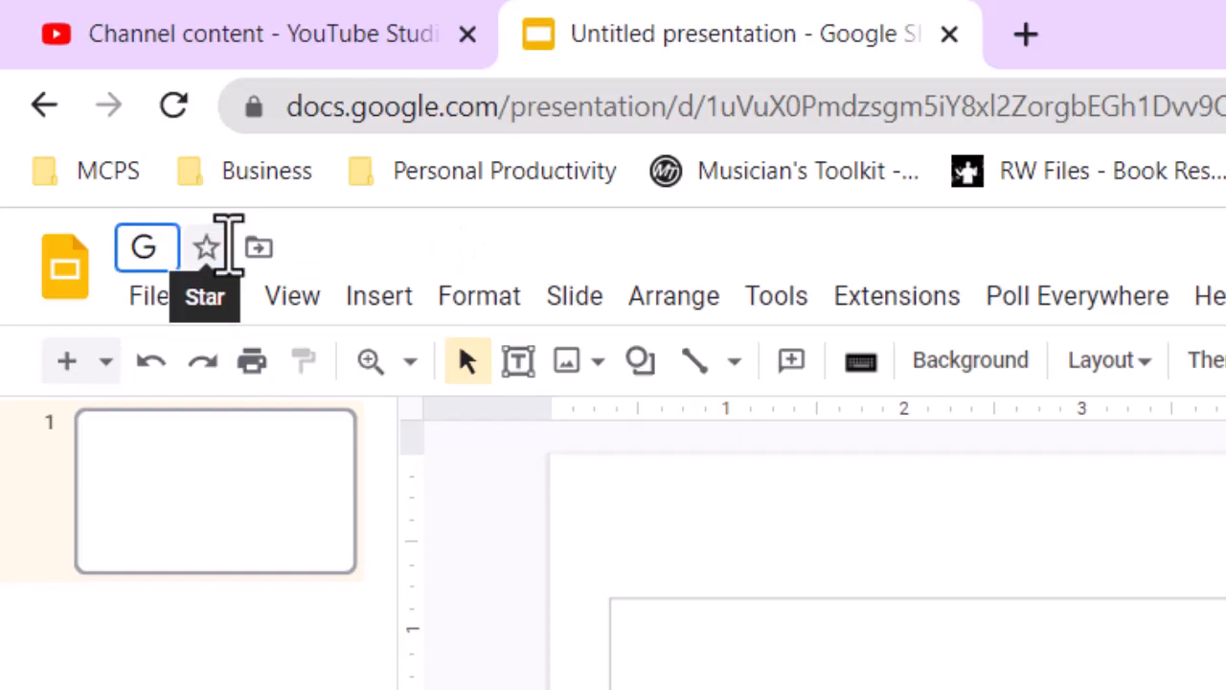
type("oogle Slide iP")
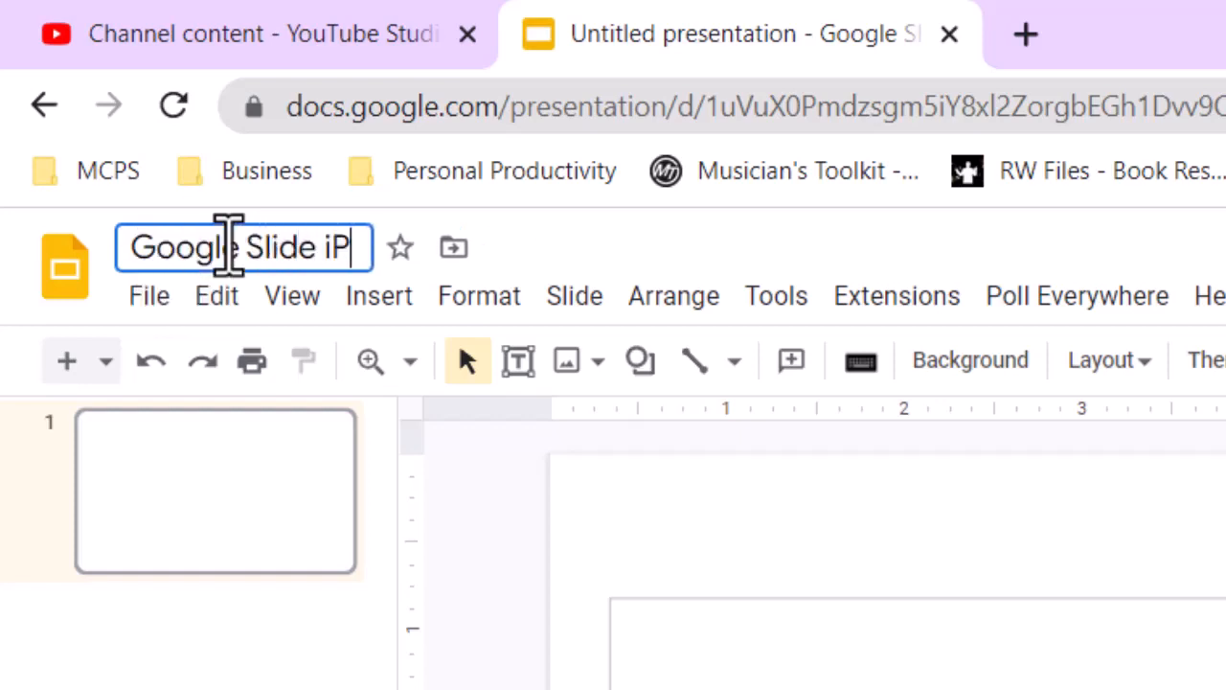
type("od")
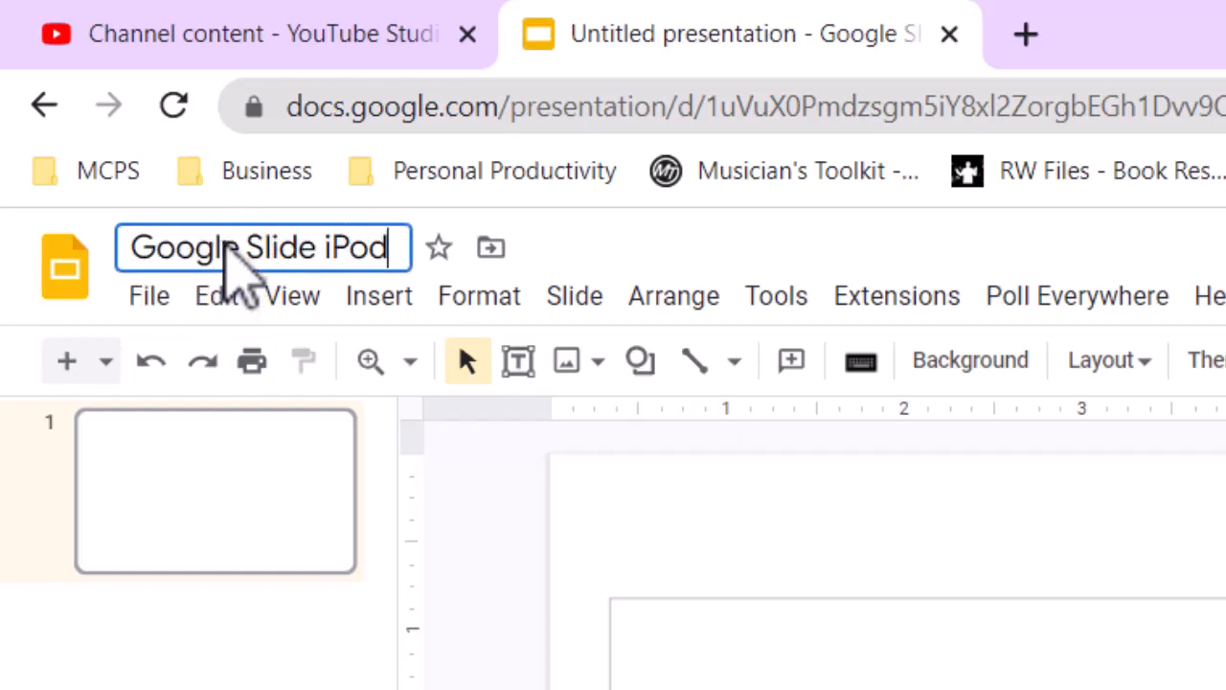
left_click(131, 648)
left_click(1075, 536)
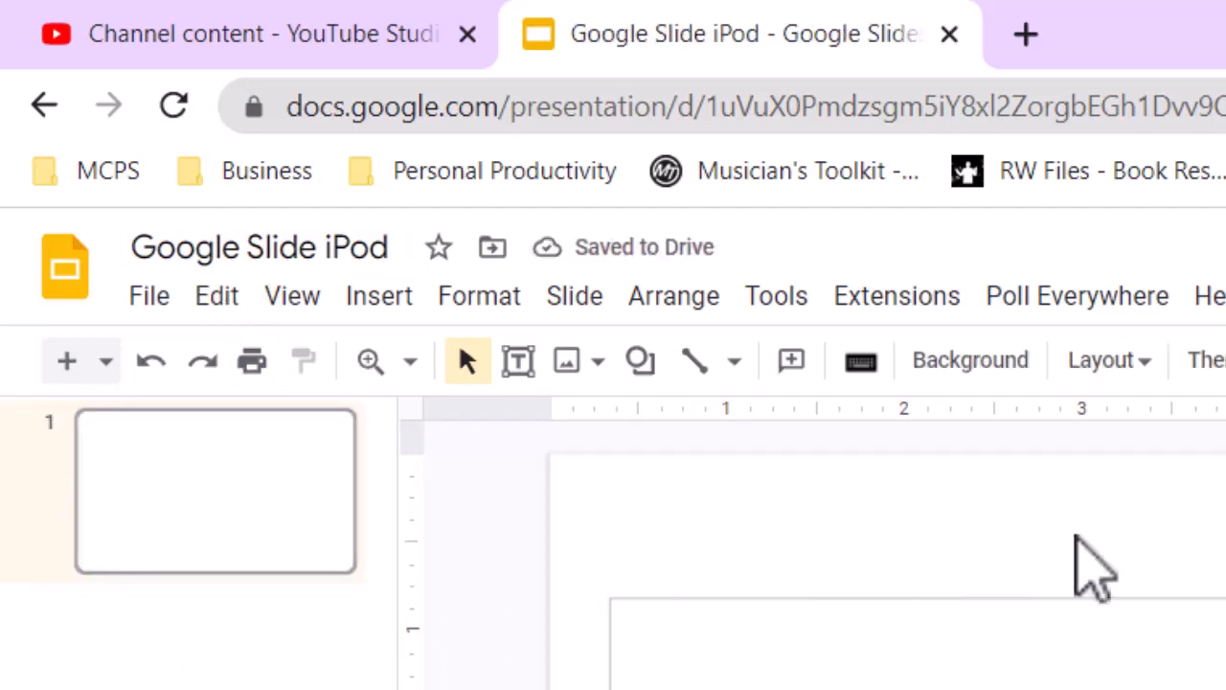
- Set the presentation's page size to a custom 9 × 16 inches
left_click(148, 297)
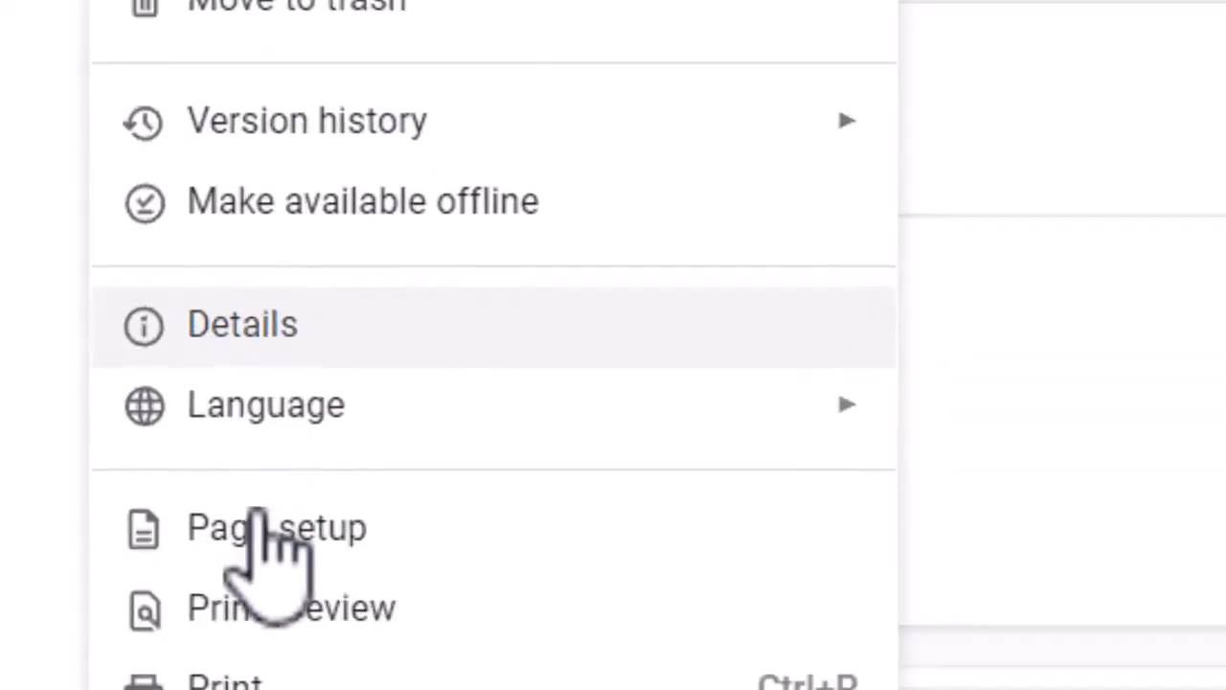
left_click(263, 527)
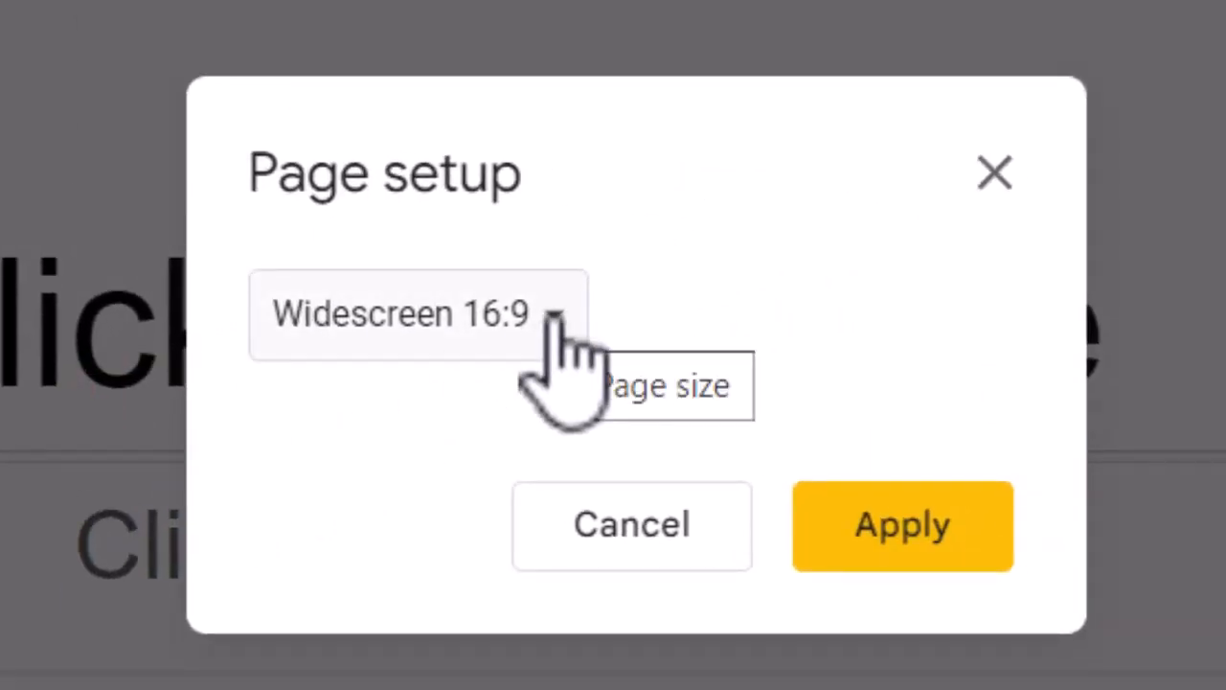
left_click(553, 321)
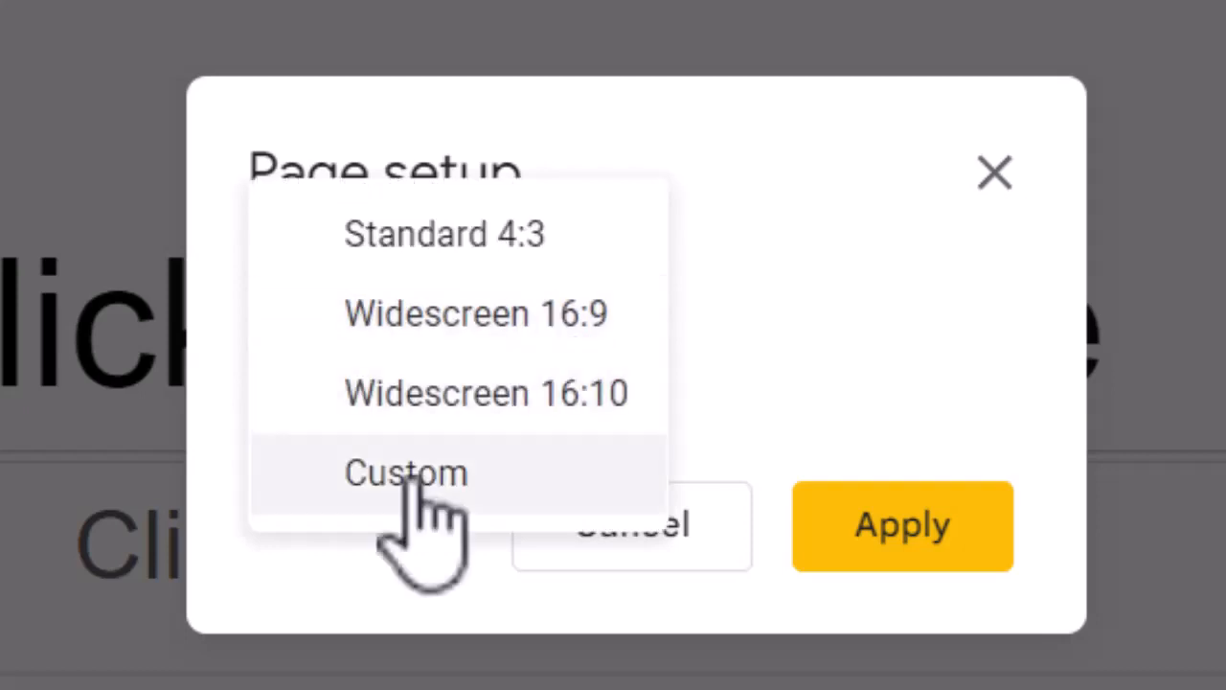
left_click(412, 474)
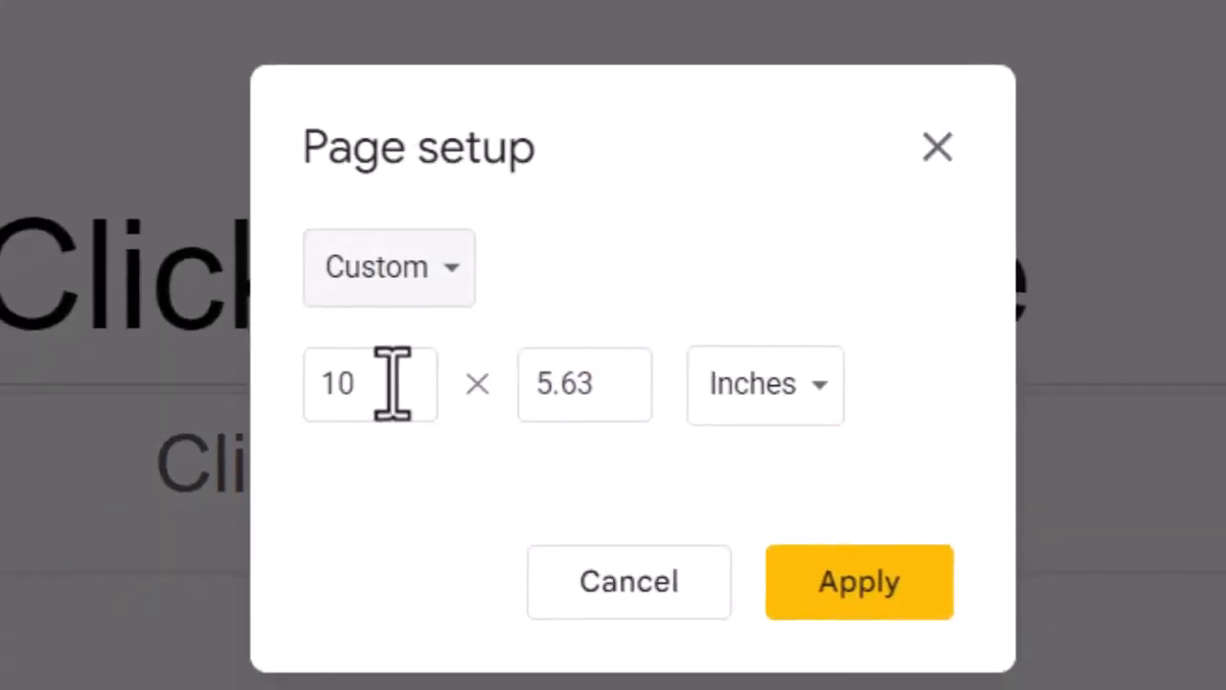
left_click(340, 451)
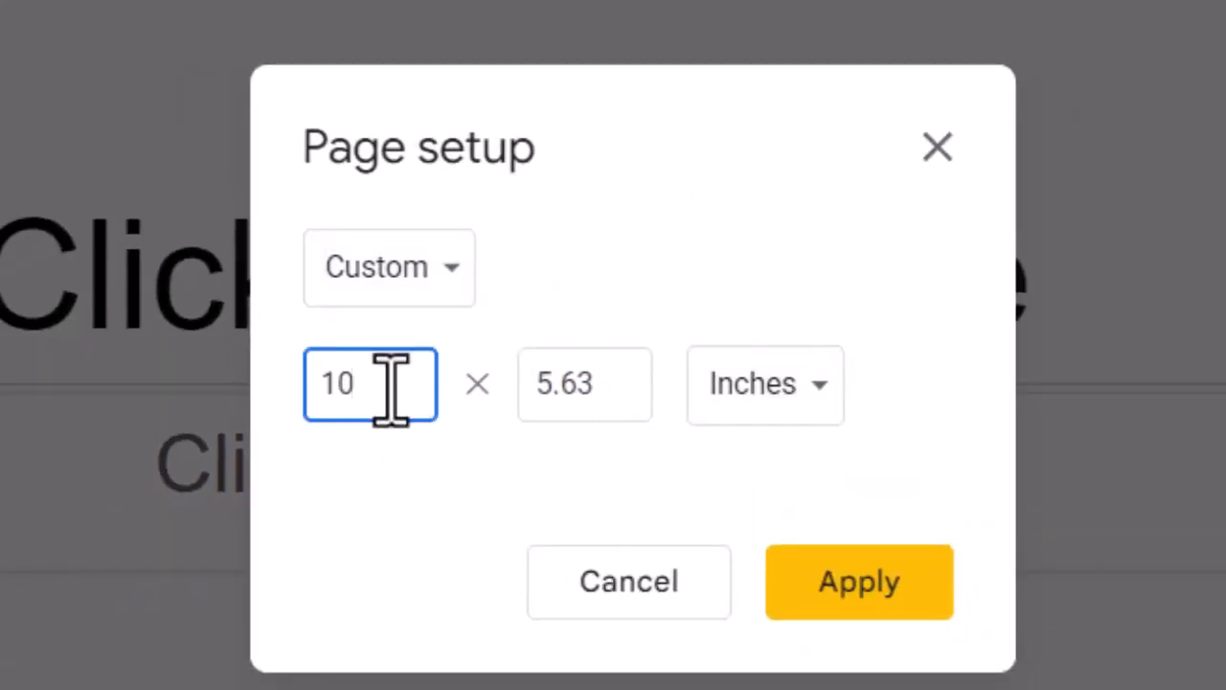
left_click_drag(391, 384, 225, 411)
type("9")
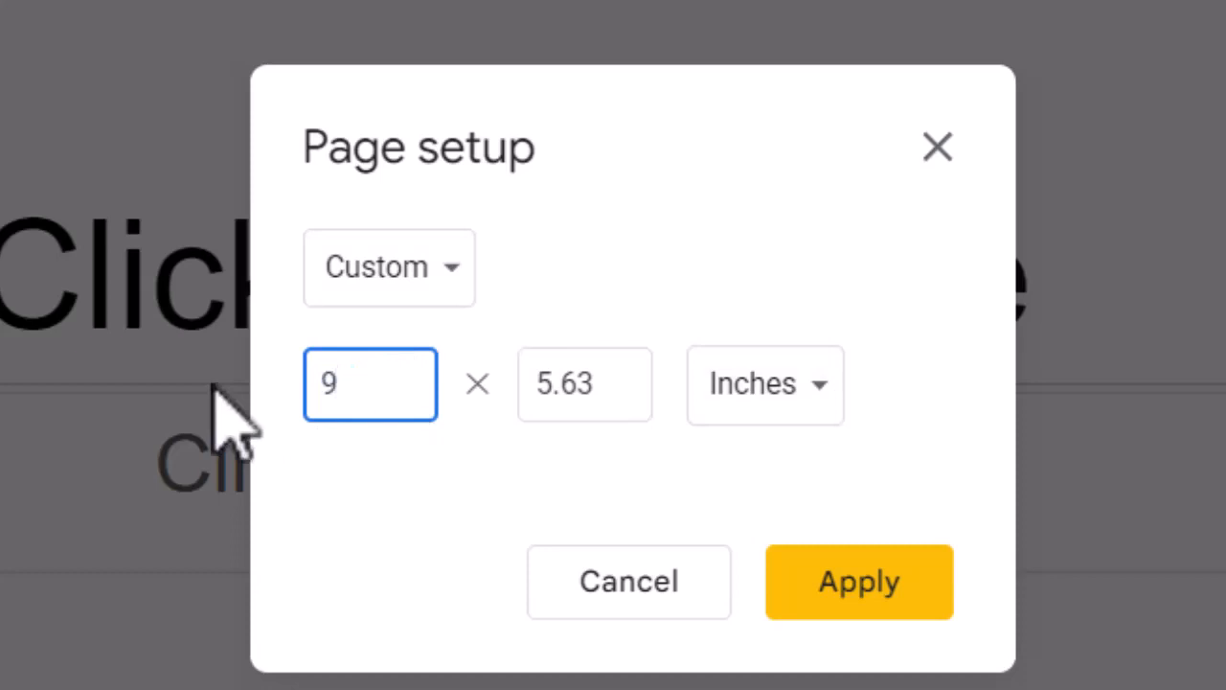
left_click_drag(613, 378, 508, 393)
type("16")
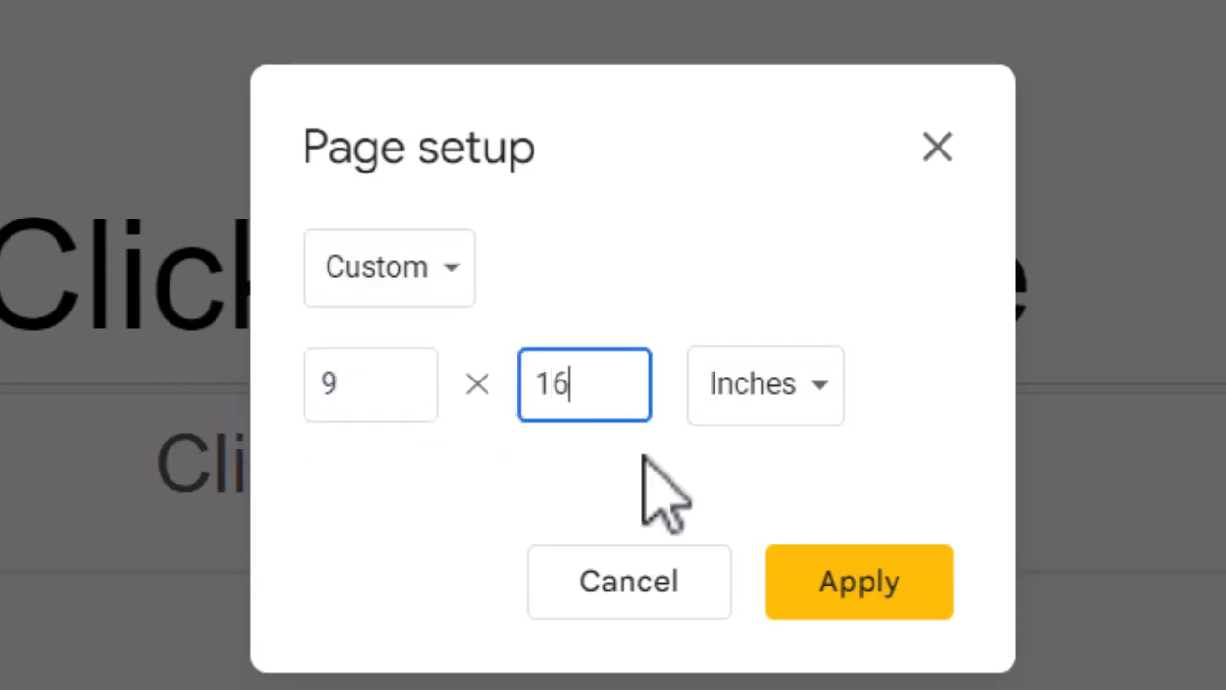
left_click(870, 581)
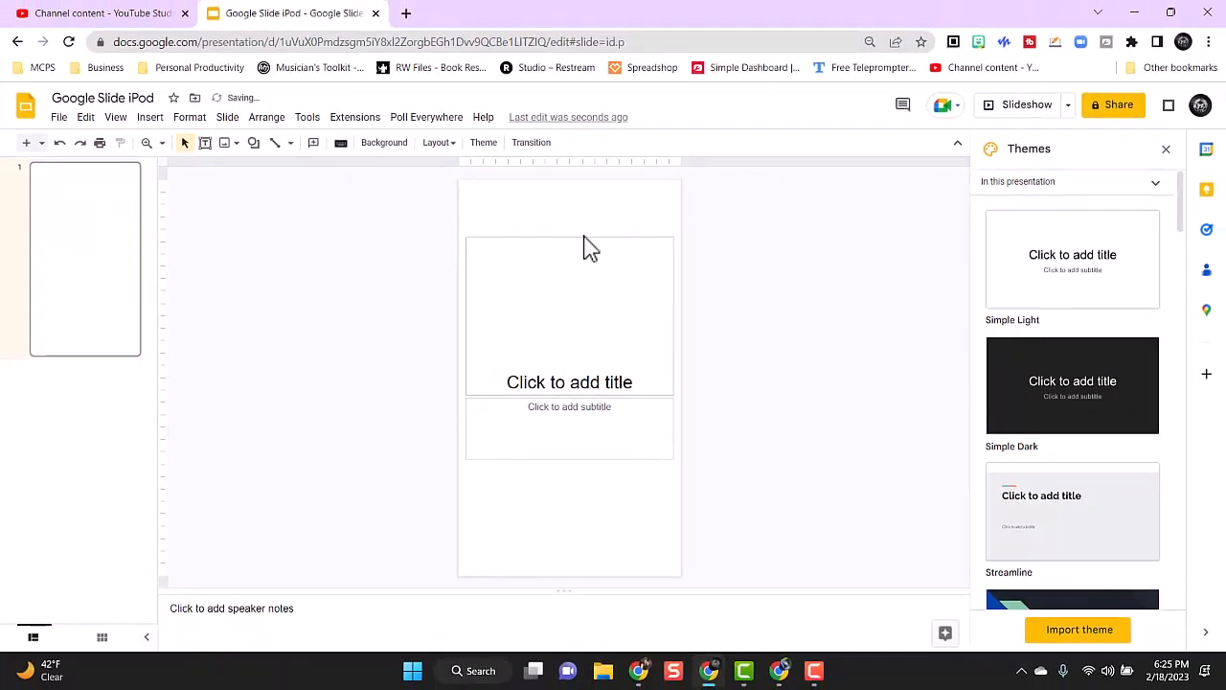
- Delete the title and subtitle placeholders from the first slide
left_click(583, 235)
key("Delete")
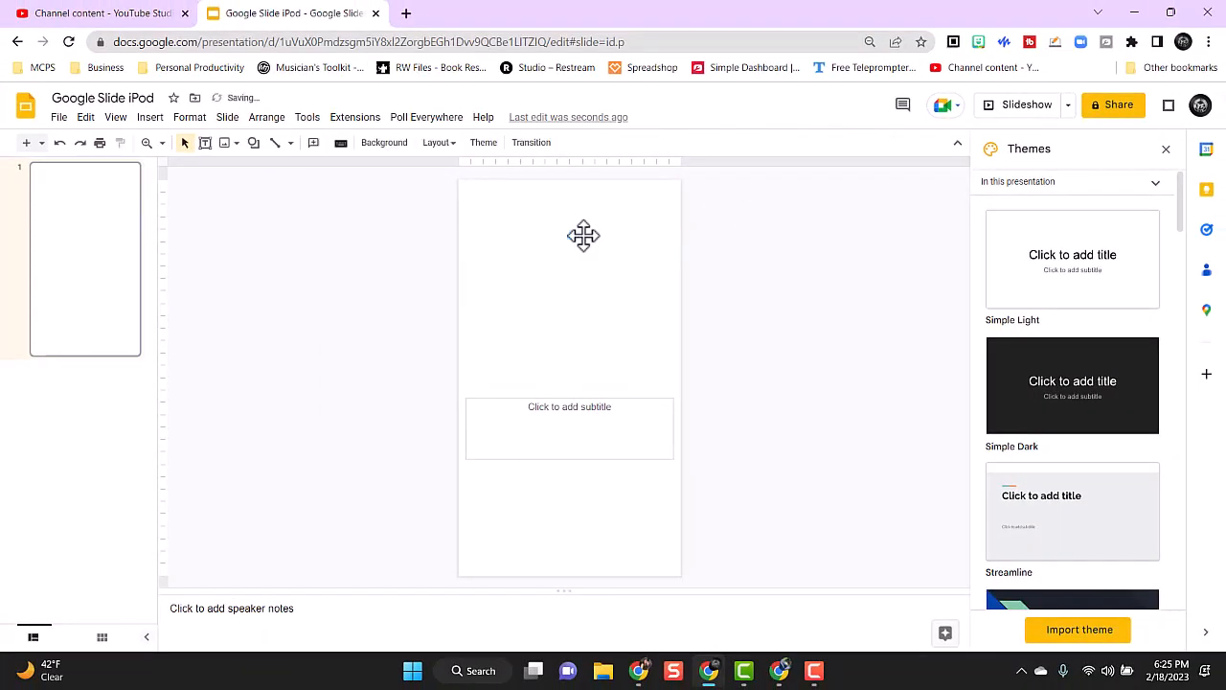
left_click(622, 399)
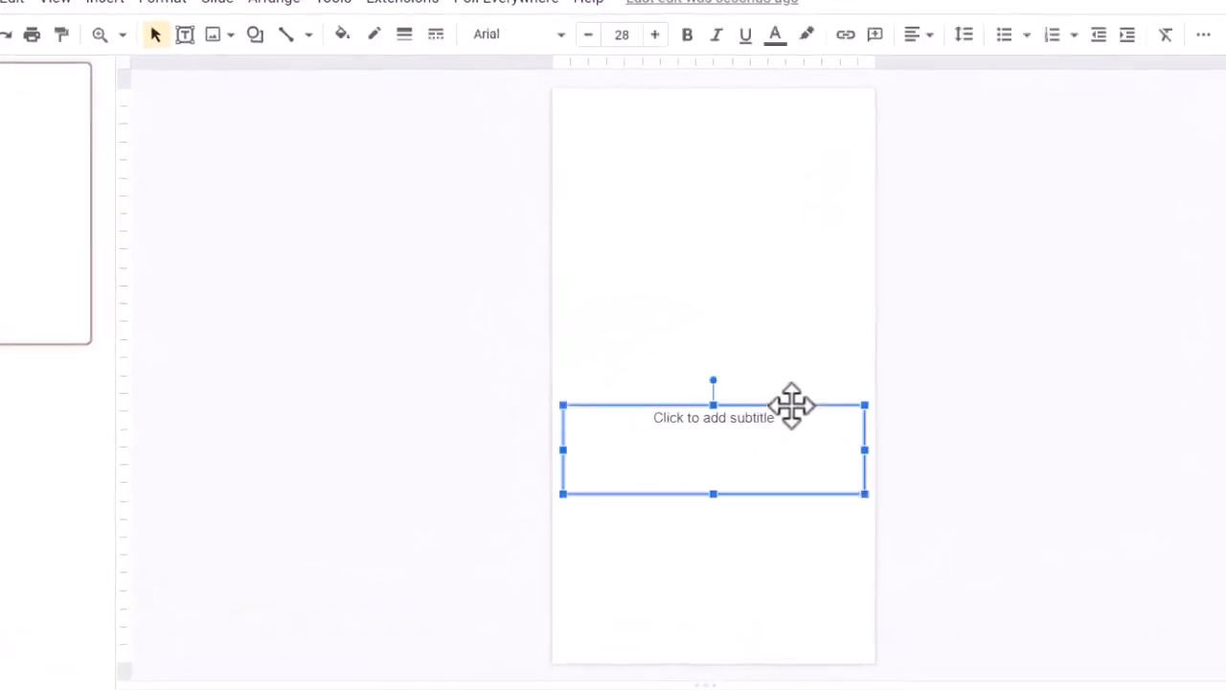
key("Delete")
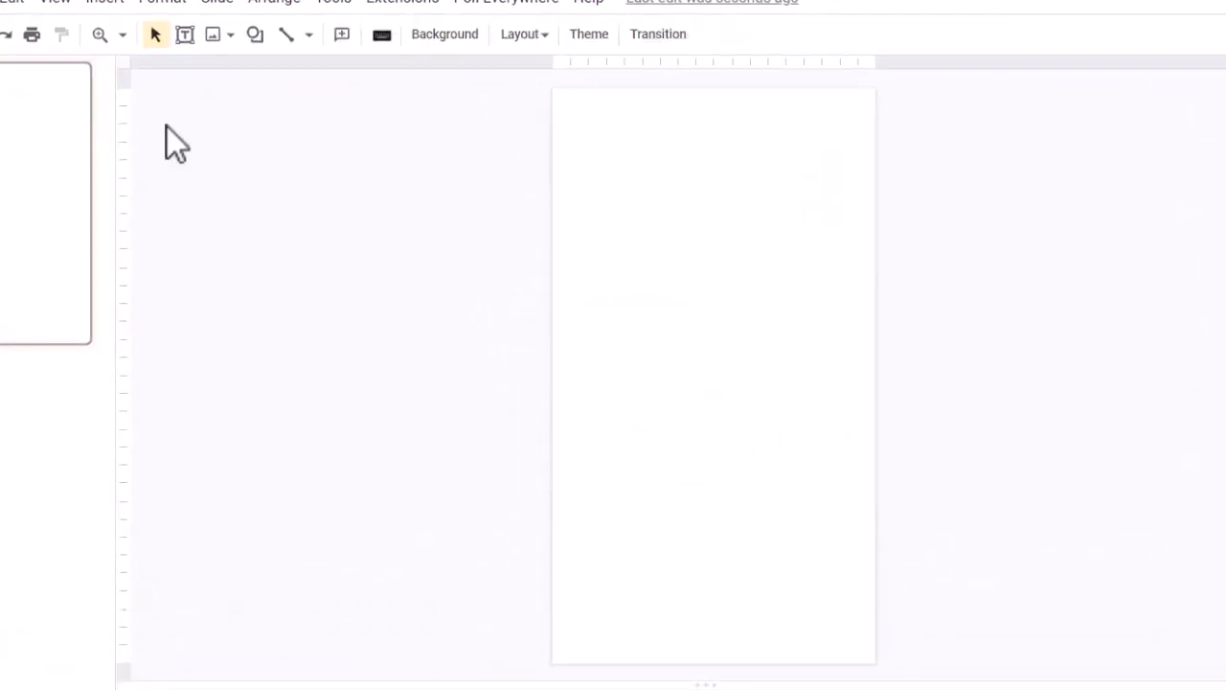
- Set the first slide's background to the image "Untitled (9 × 16 in) (1)" from the Downloads folder
left_click(113, 4)
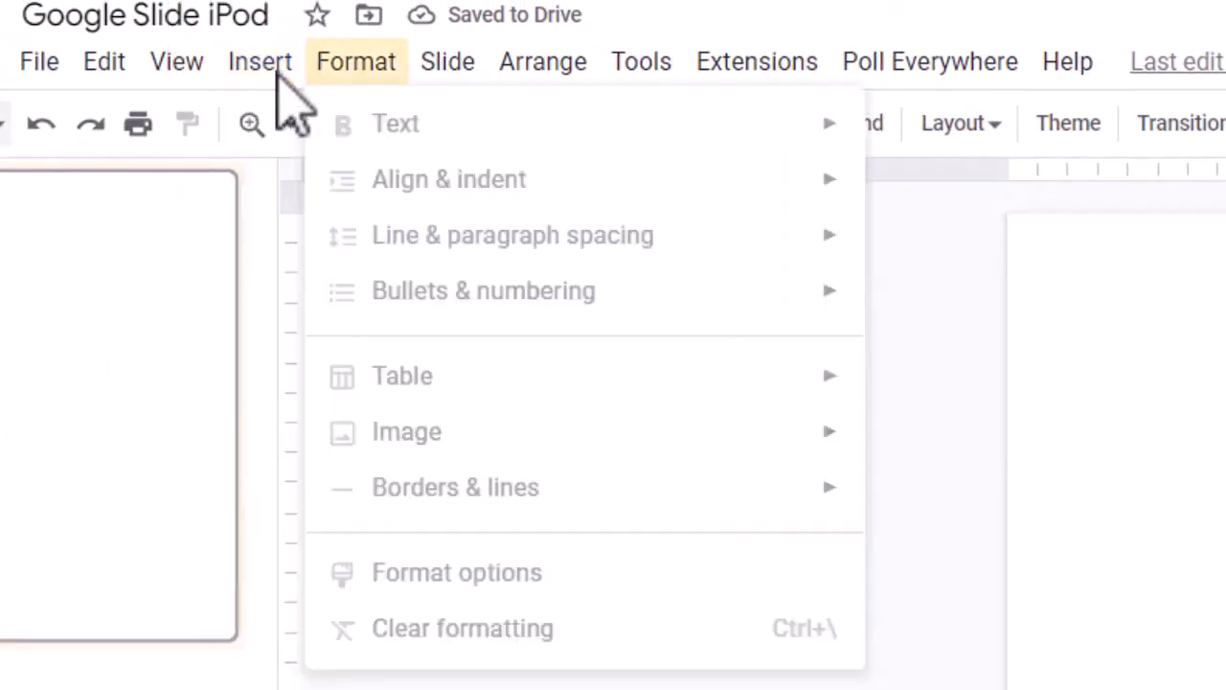
left_click(977, 287)
left_click(832, 125)
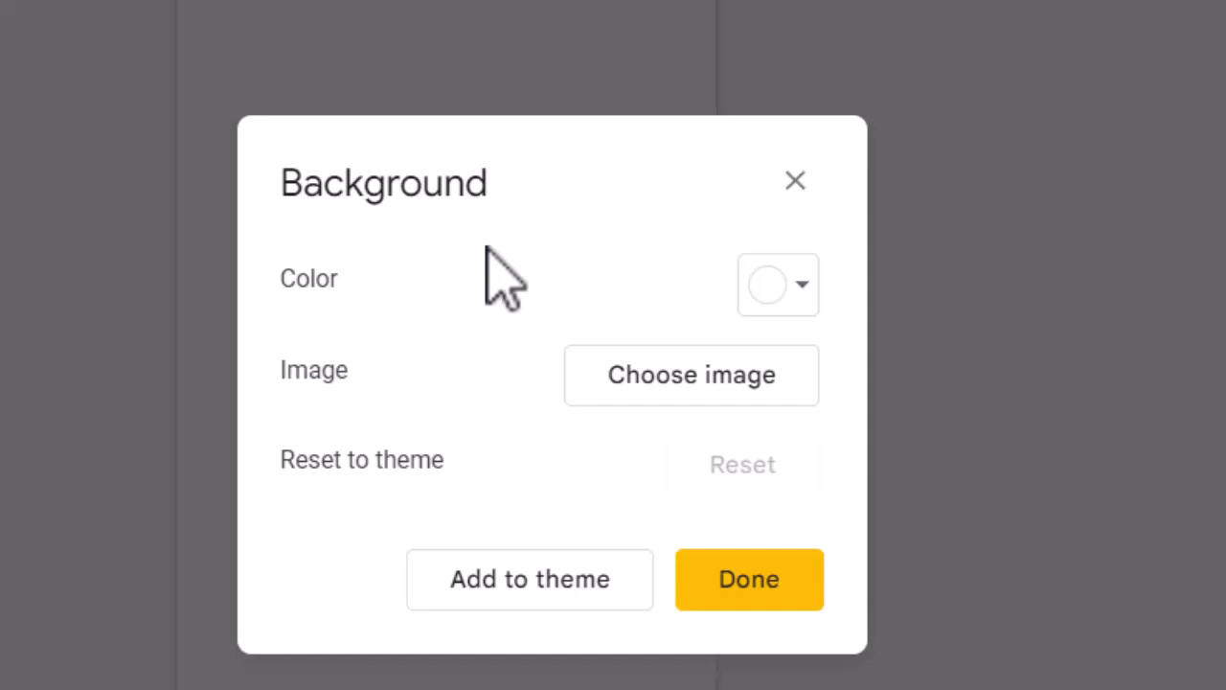
left_click(671, 381)
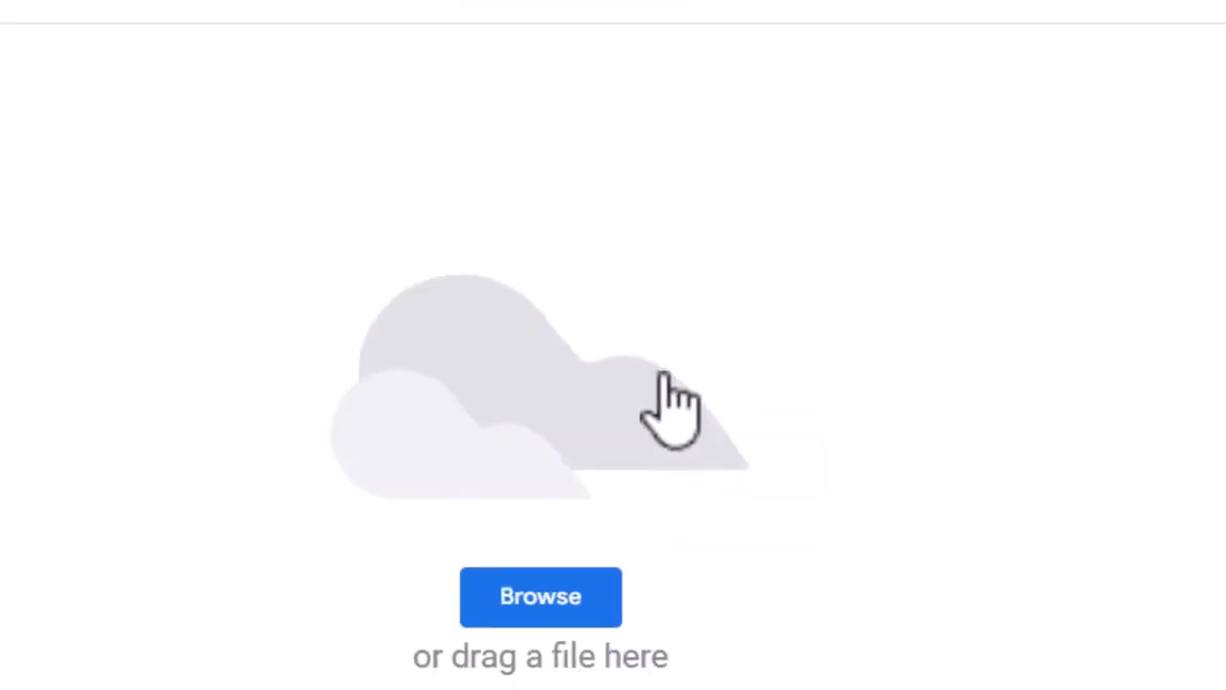
left_click(542, 506)
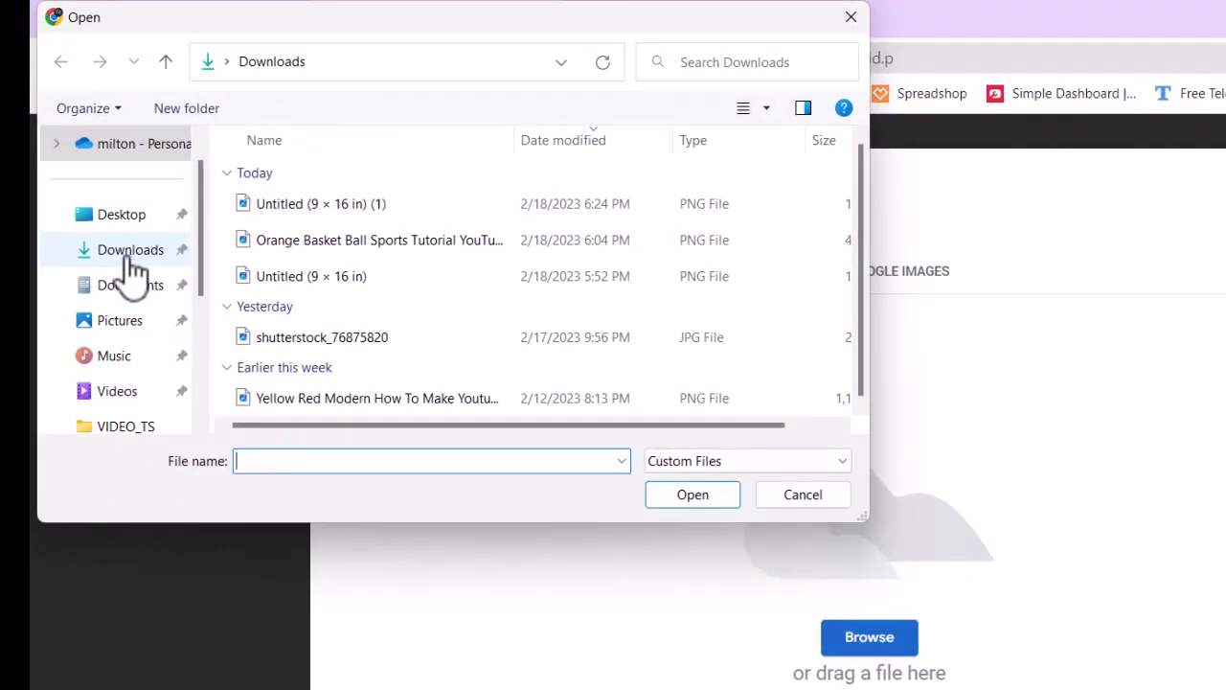
left_click(128, 255)
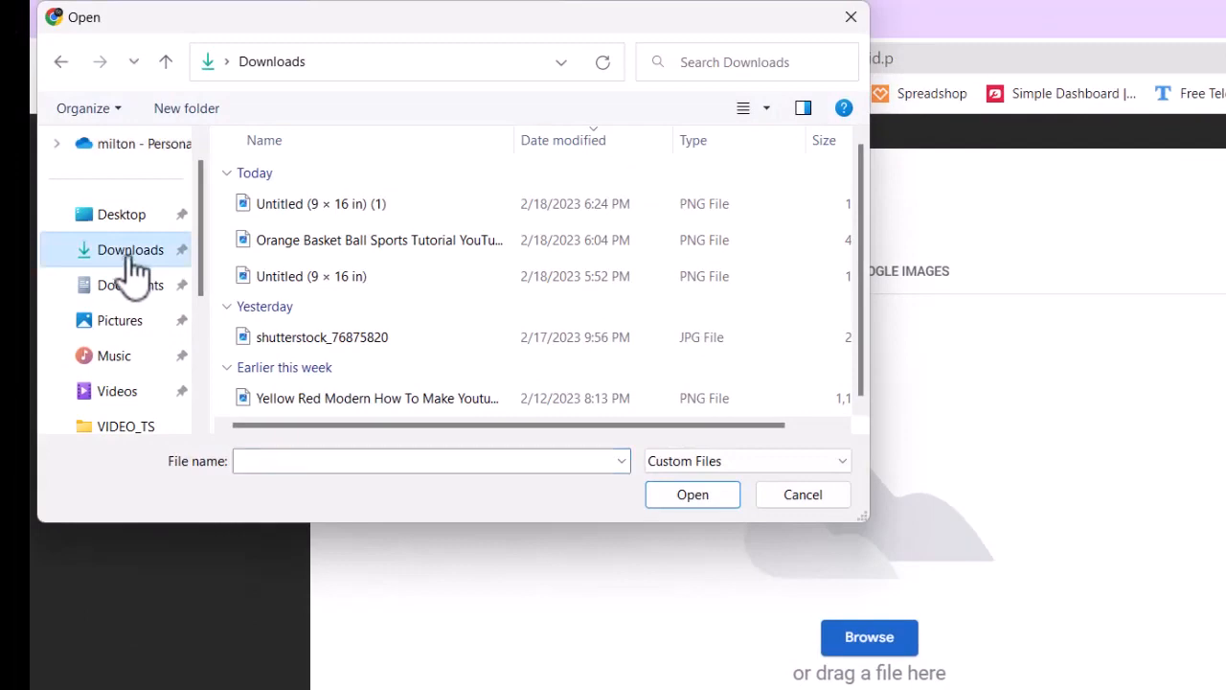
double_click(292, 213)
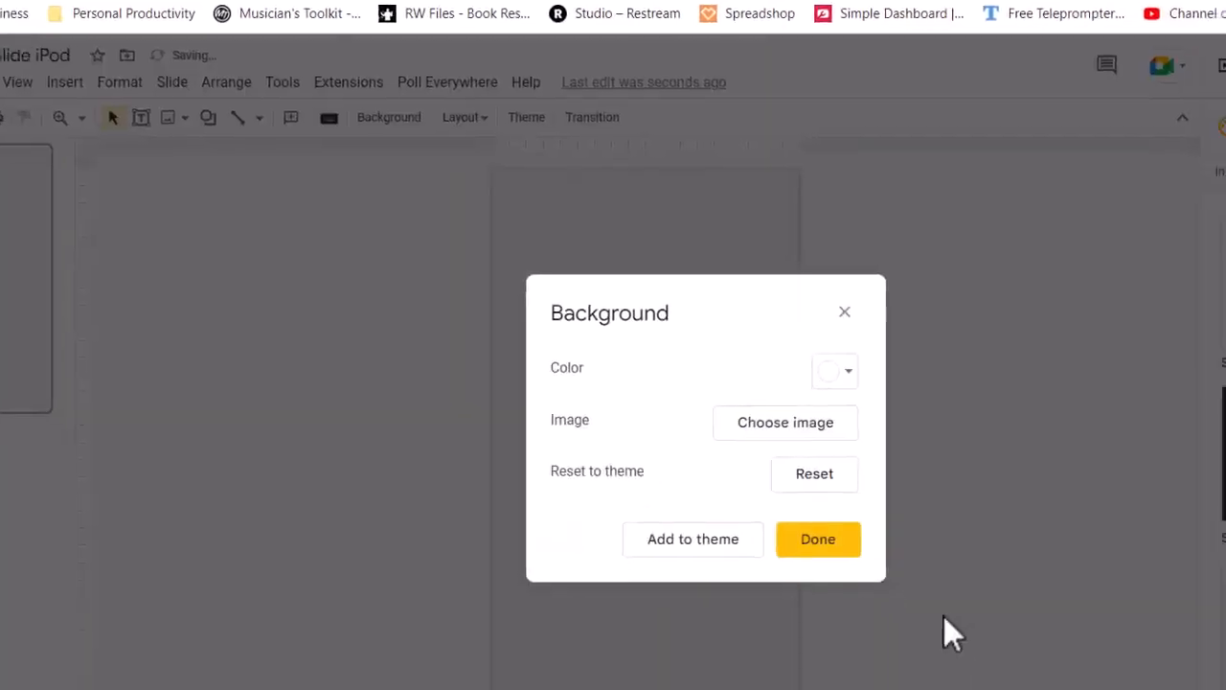
left_click(740, 512)
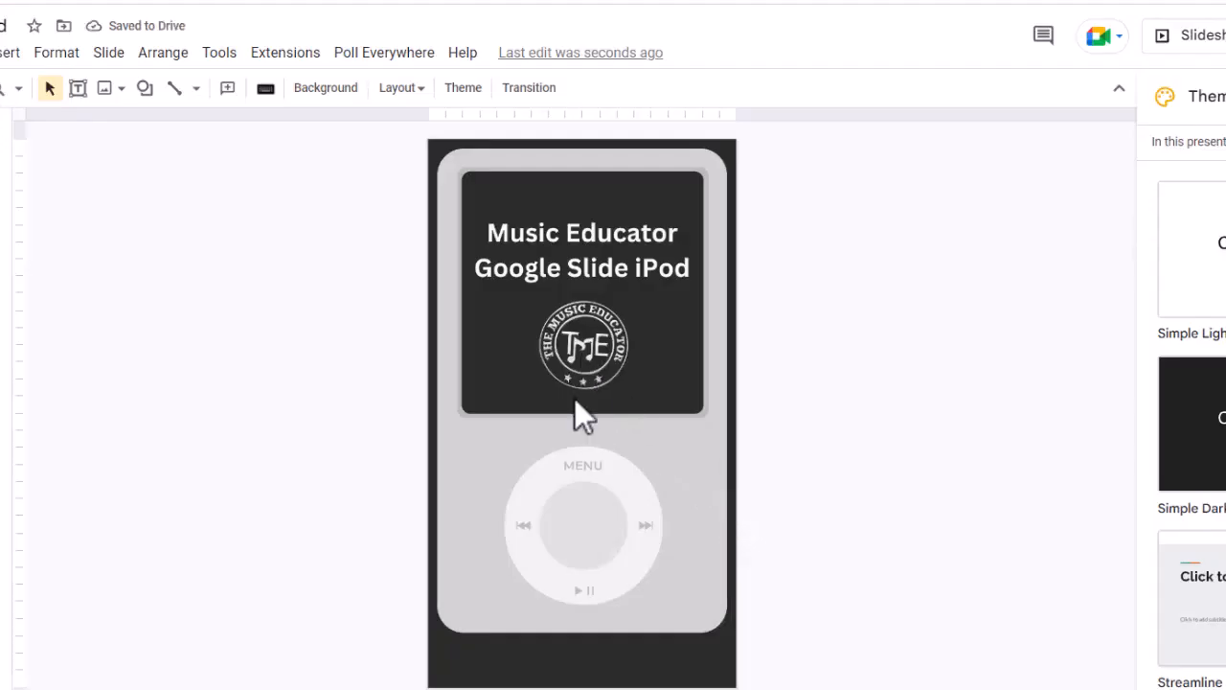
left_click_drag(575, 398, 765, 447)
left_click_drag(739, 514, 422, 191)
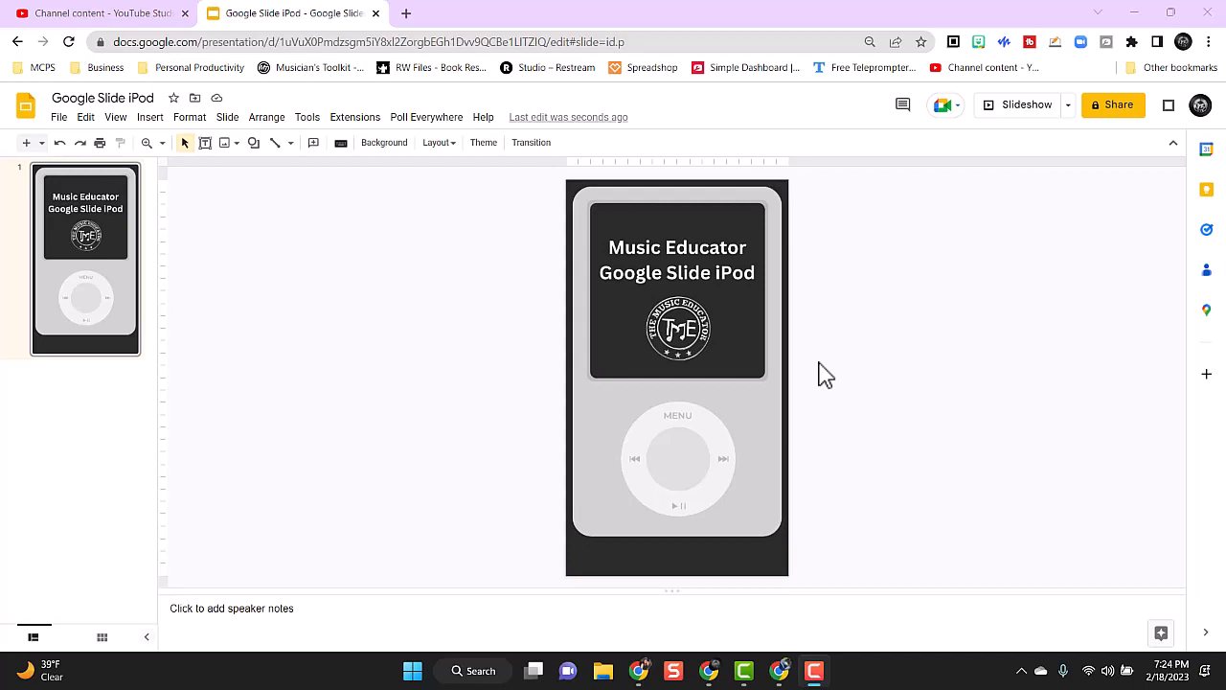
- Switch to the Canva window and delete the round logo from the iPod's screen
left_click(779, 669)
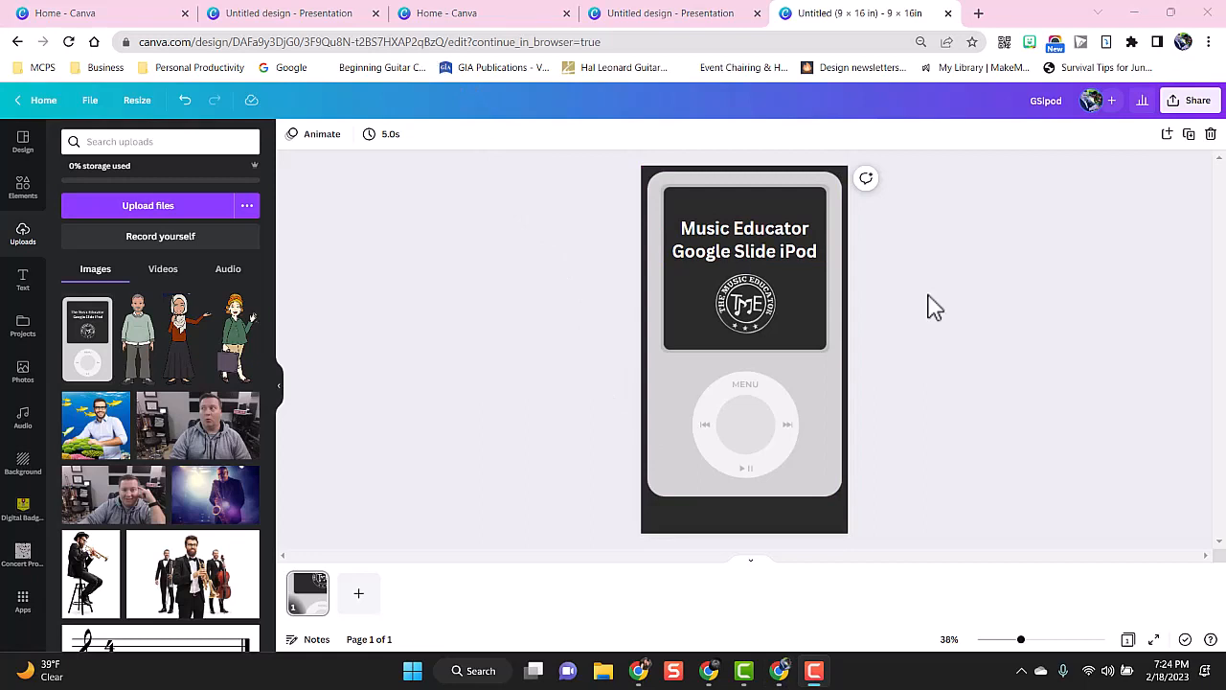
left_click(766, 301)
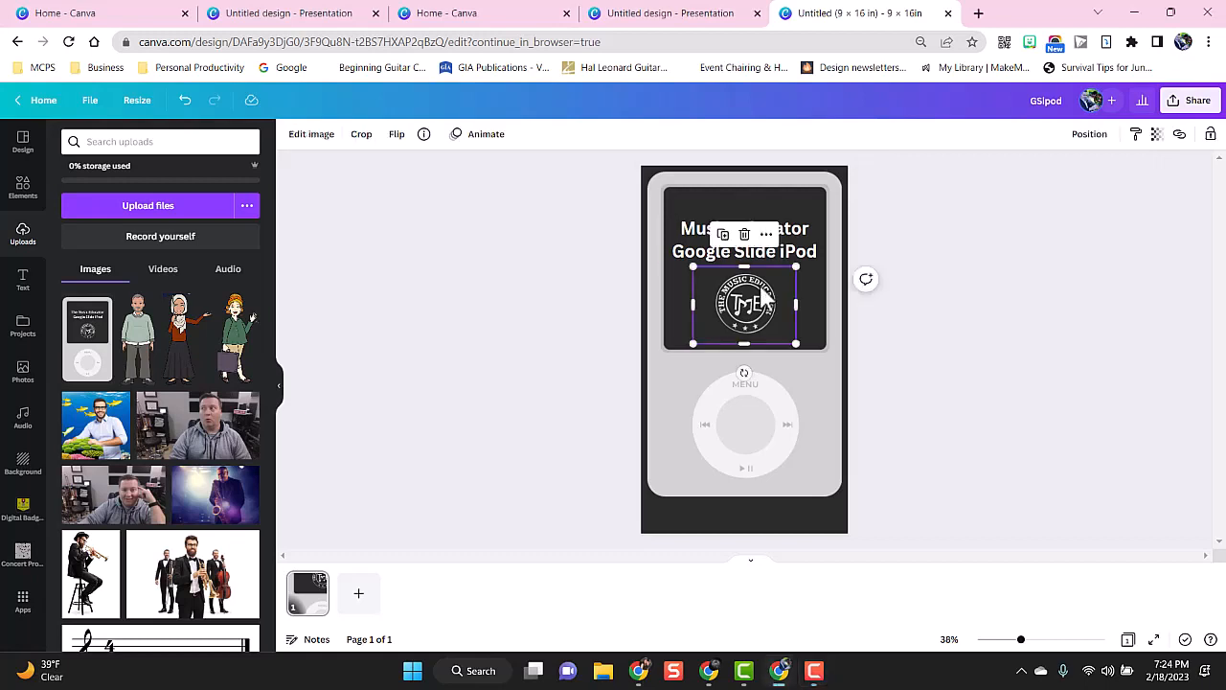
key("Delete")
- Move the title text to the dark strip below the iPod and replace its wording with "Home"
left_click(745, 246)
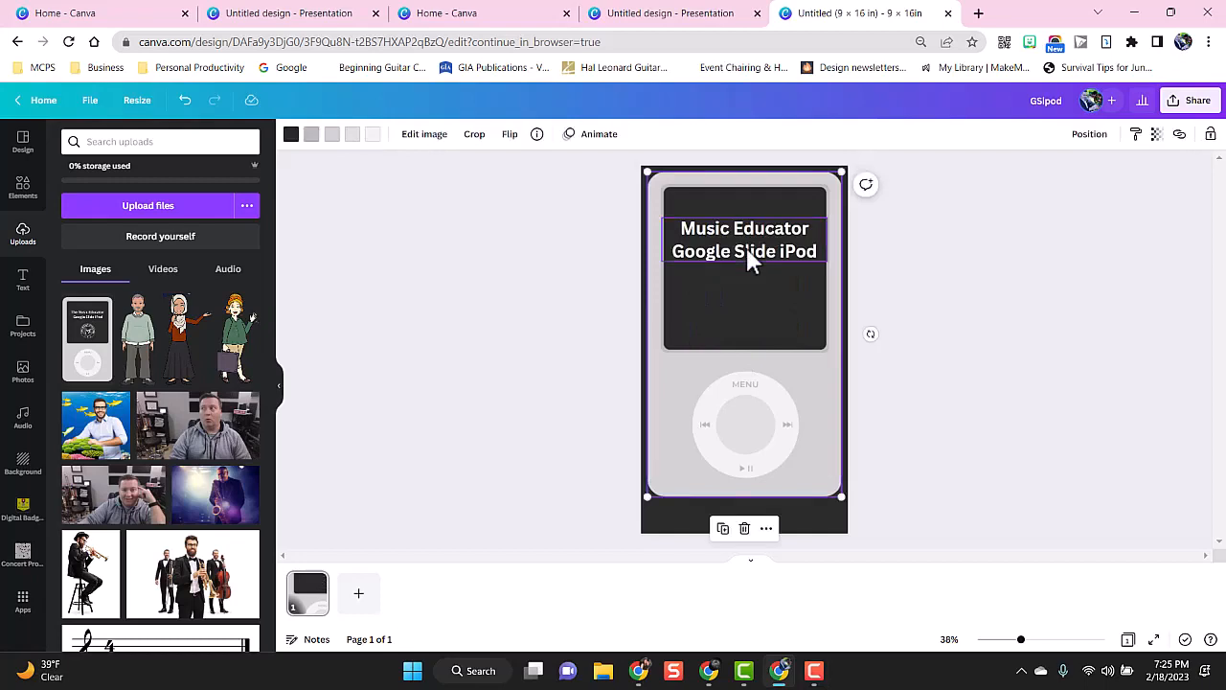
left_click(745, 245)
left_click_drag(746, 245, 740, 502)
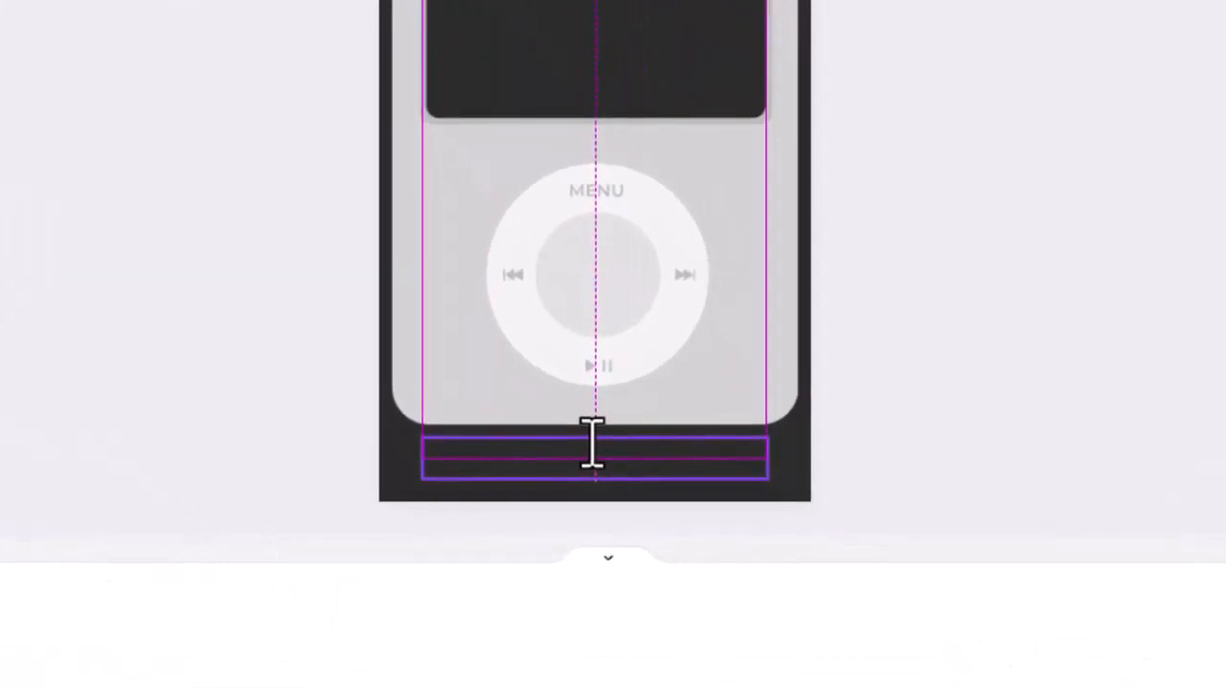
left_click_drag(592, 442, 591, 443)
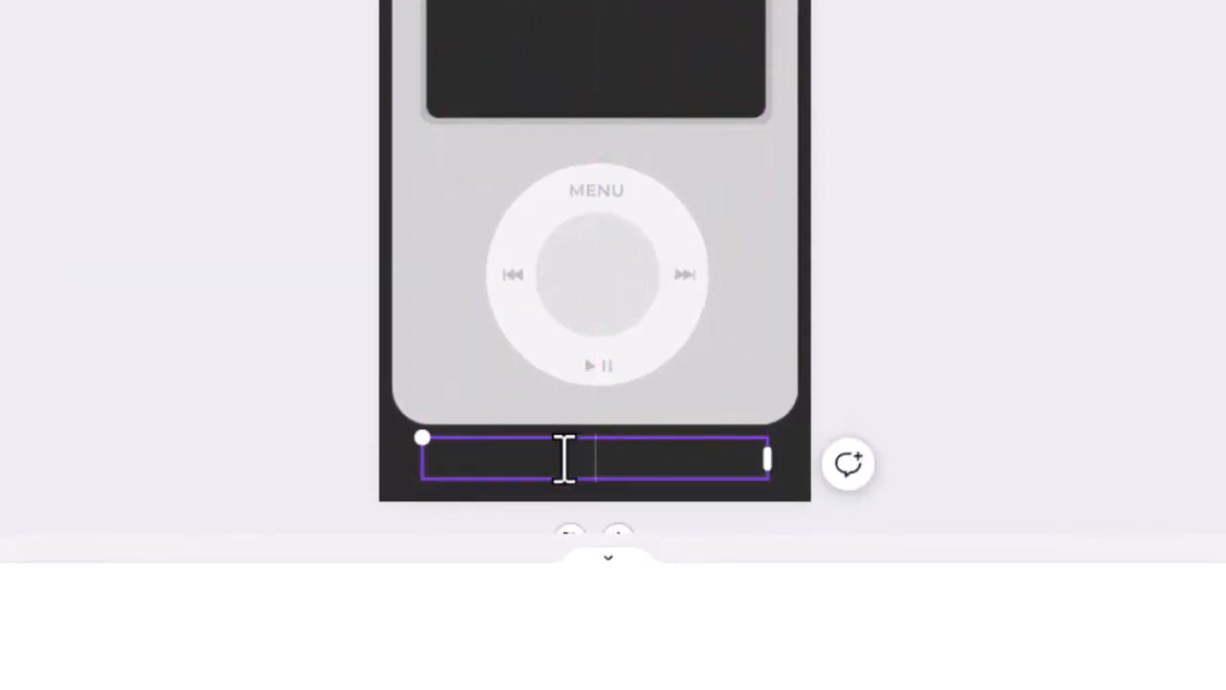
type("Home")
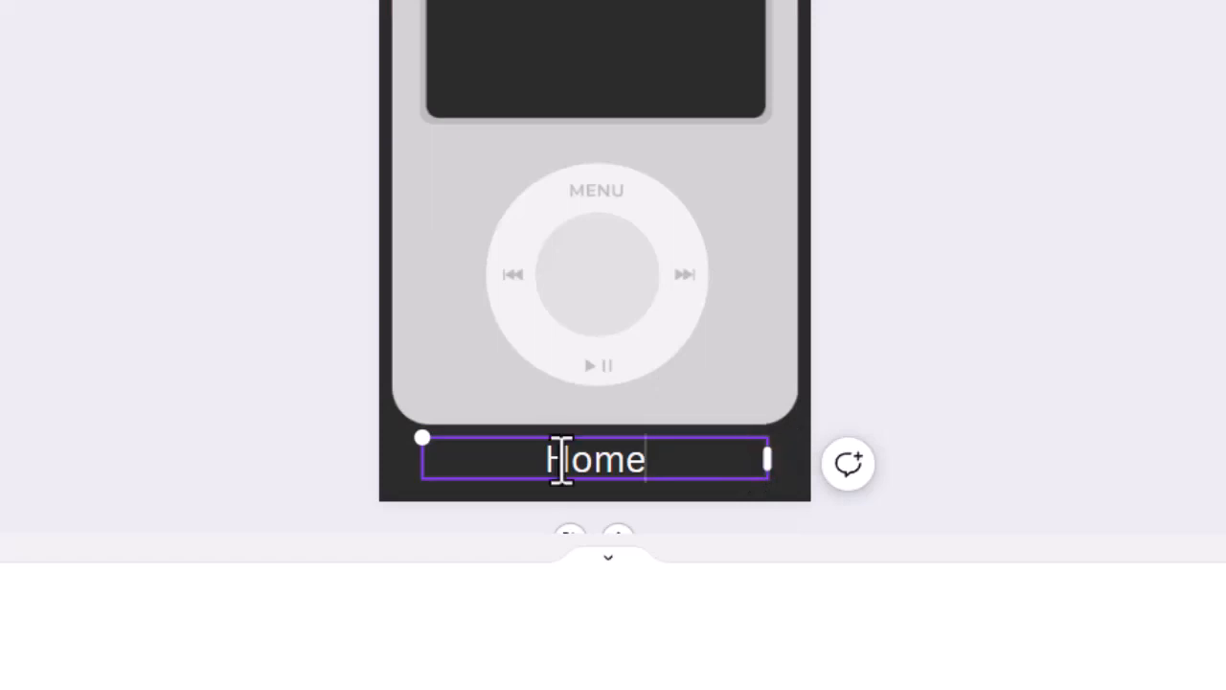
left_click(984, 125)
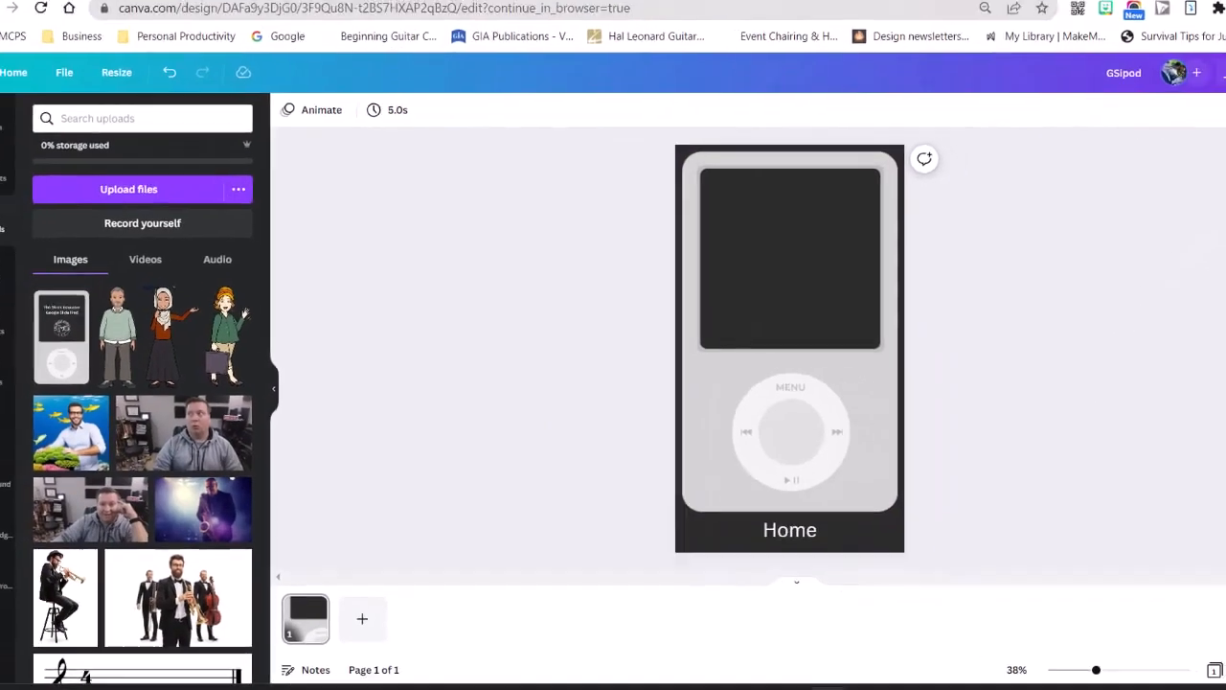
- Download the edited Canva design as a PNG
left_click(1193, 101)
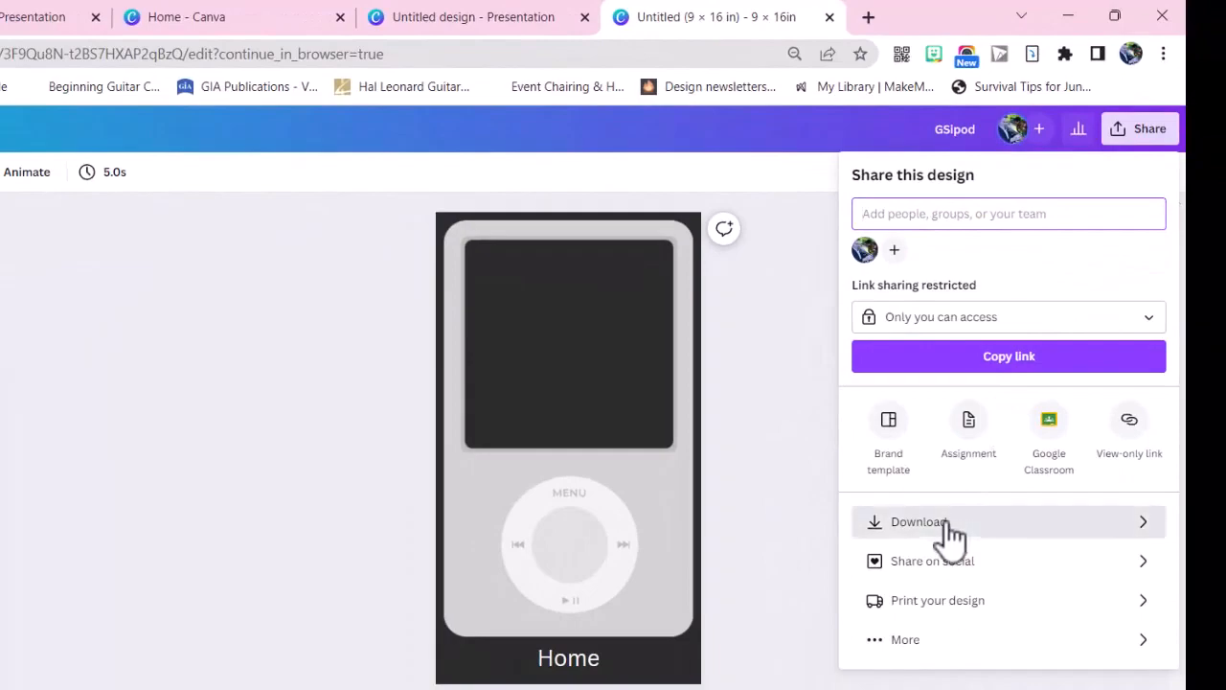
left_click(948, 525)
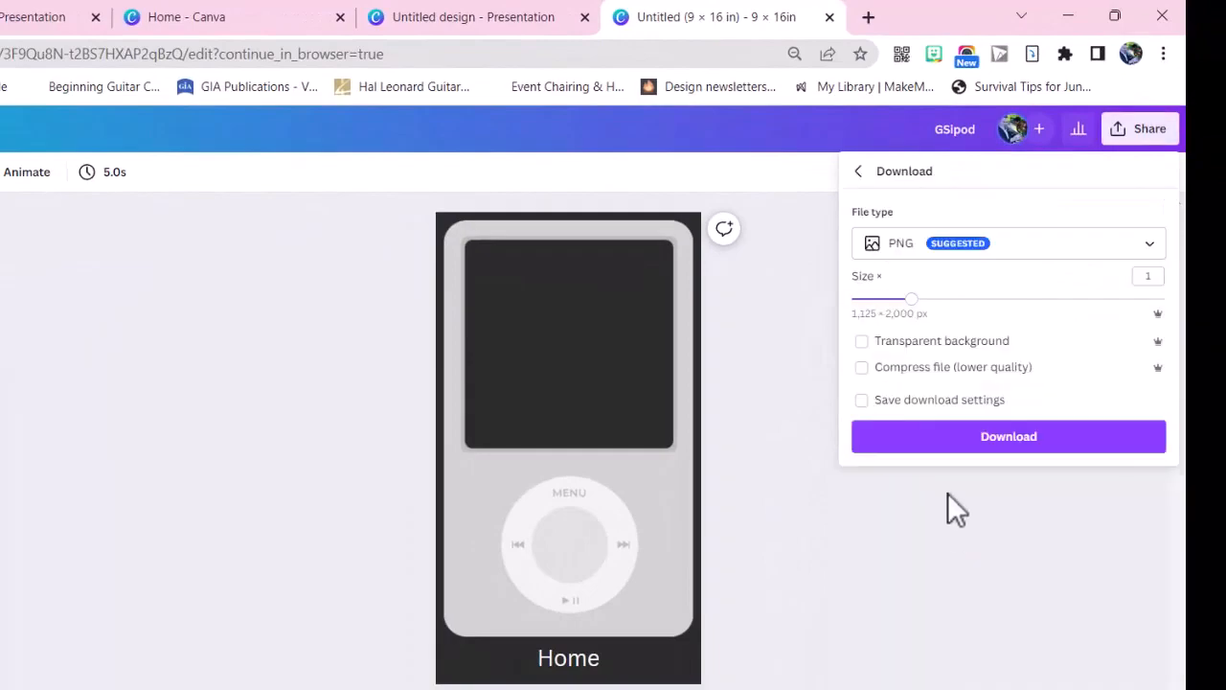
left_click(962, 436)
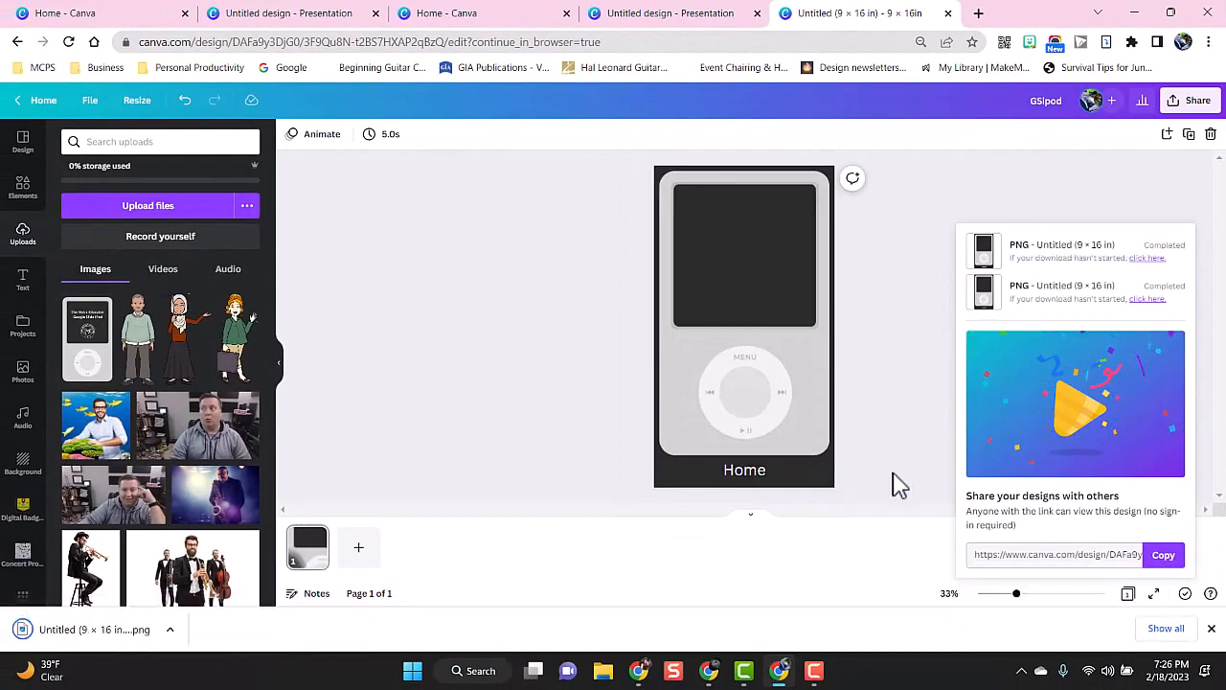
- Switch back to the Google Slides window, add a second slide and delete its title and text placeholders
left_click(709, 669)
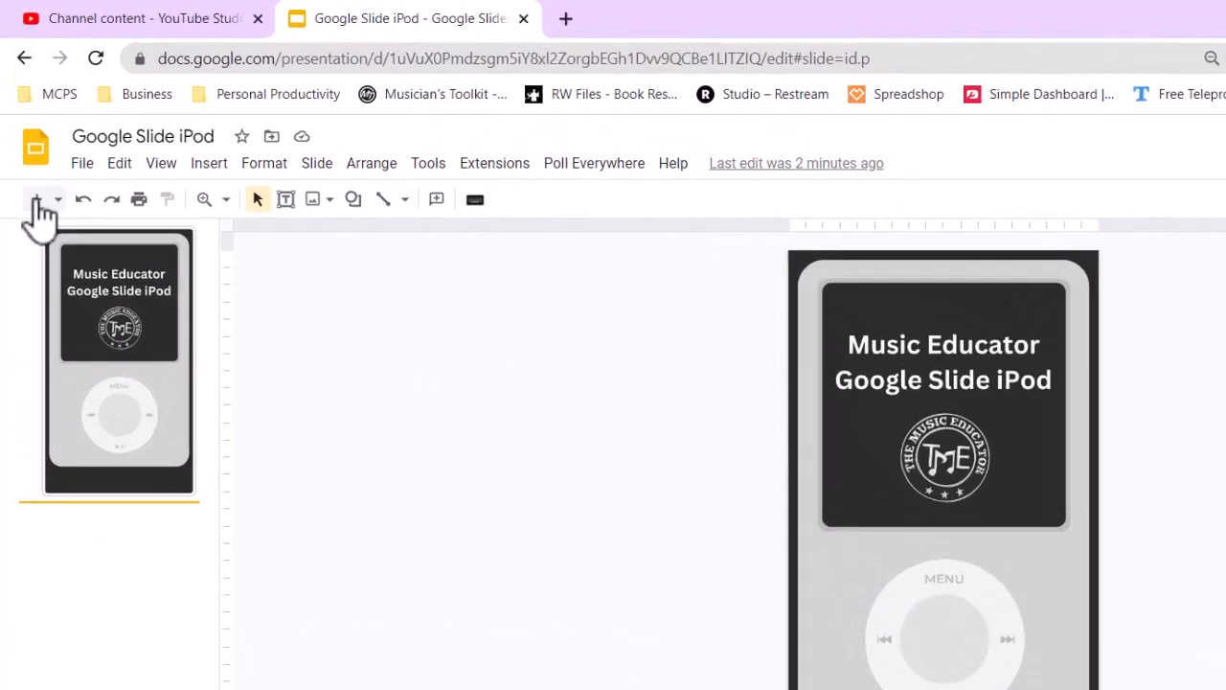
left_click(38, 201)
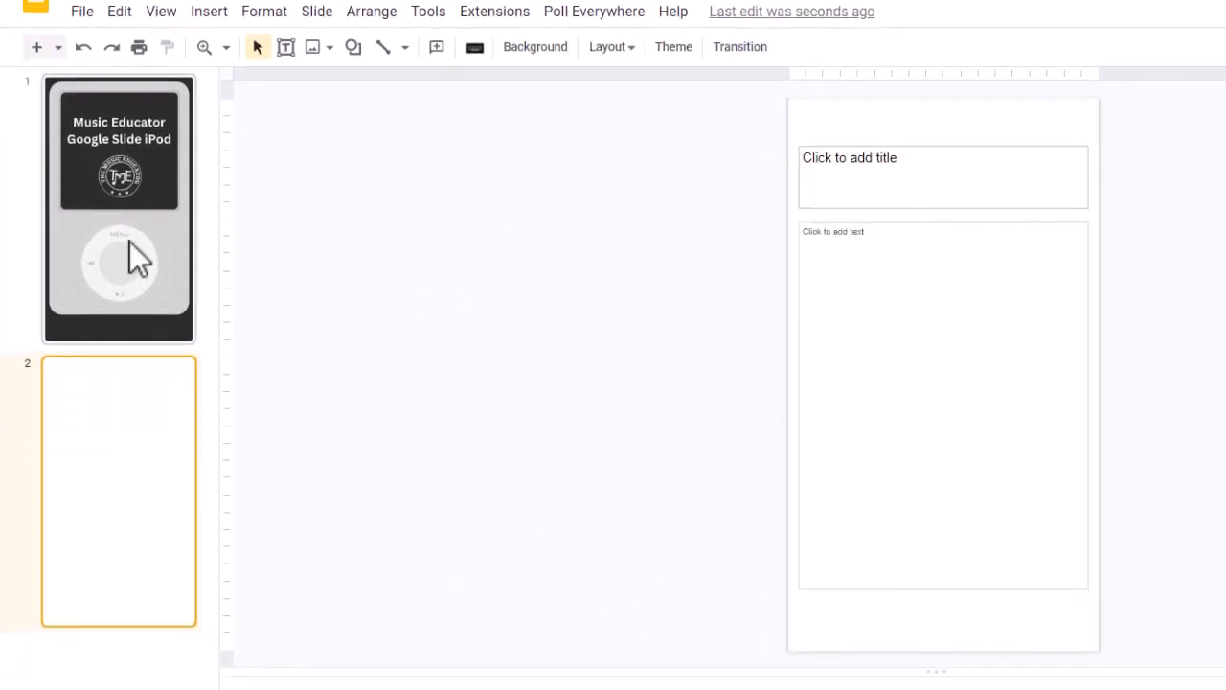
left_click(986, 150)
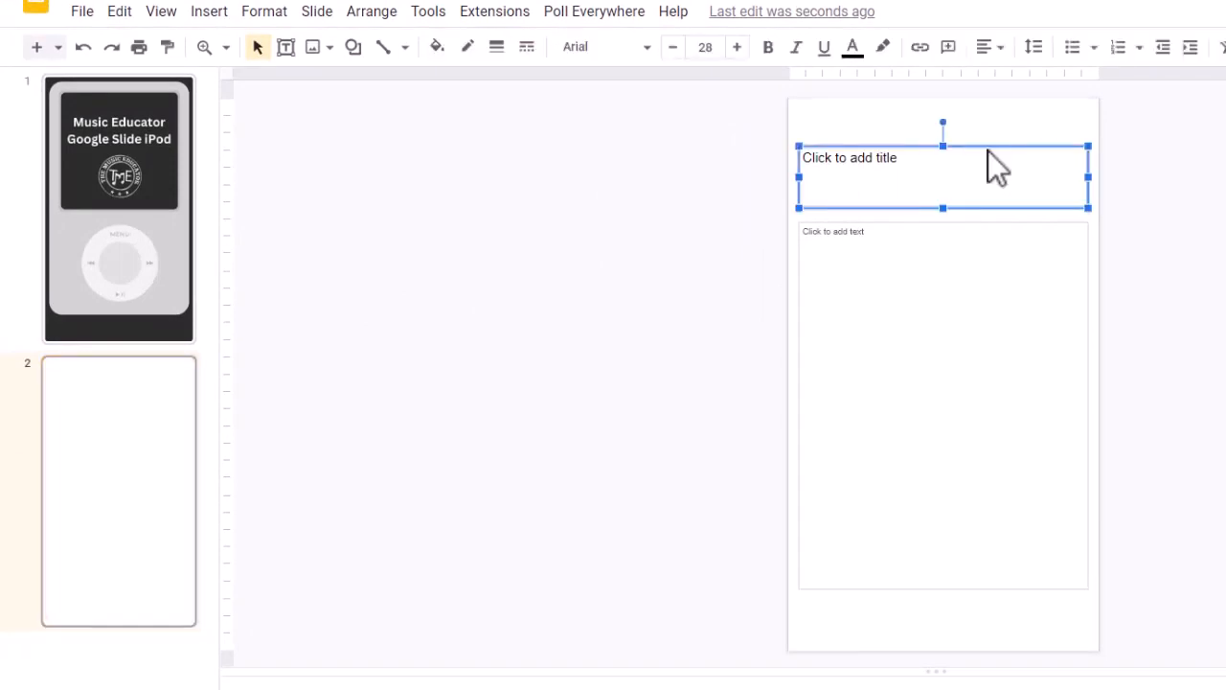
key("Delete")
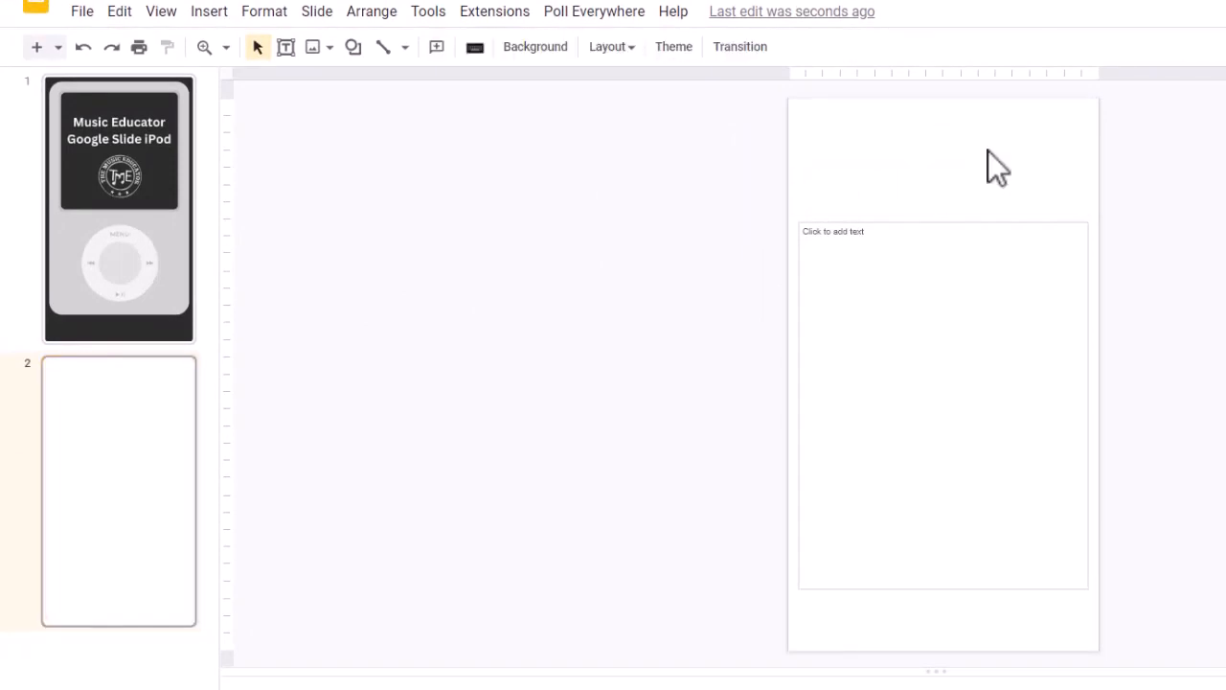
left_click(957, 219)
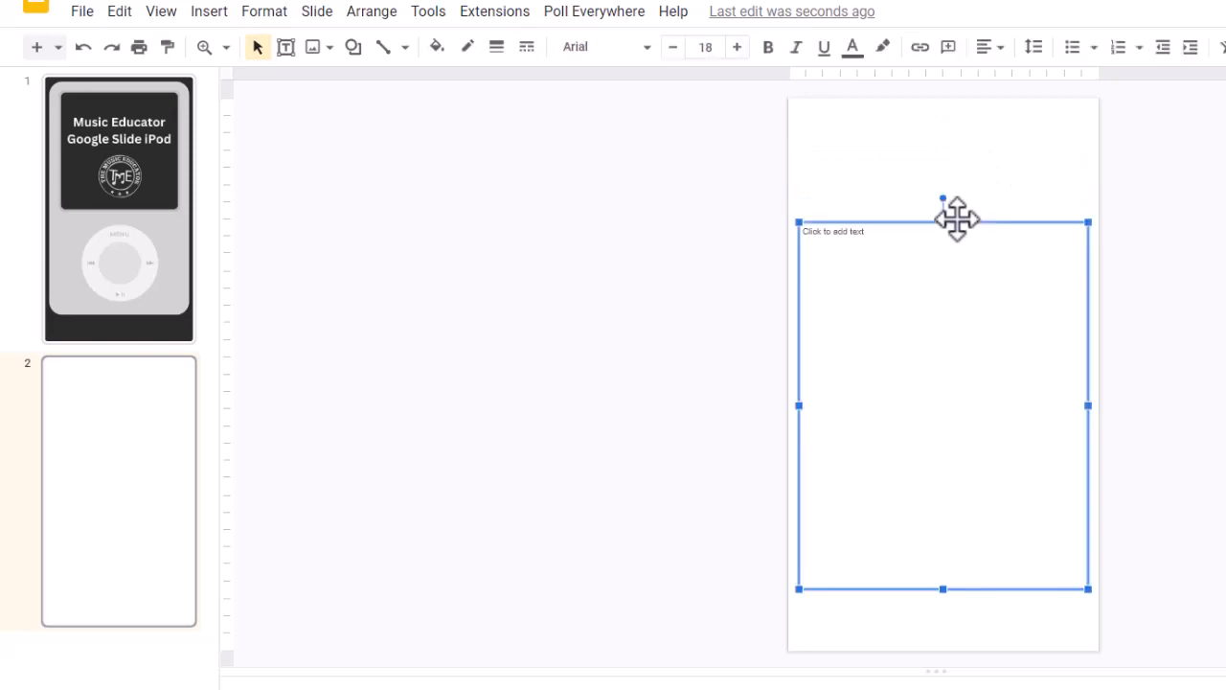
key("Delete")
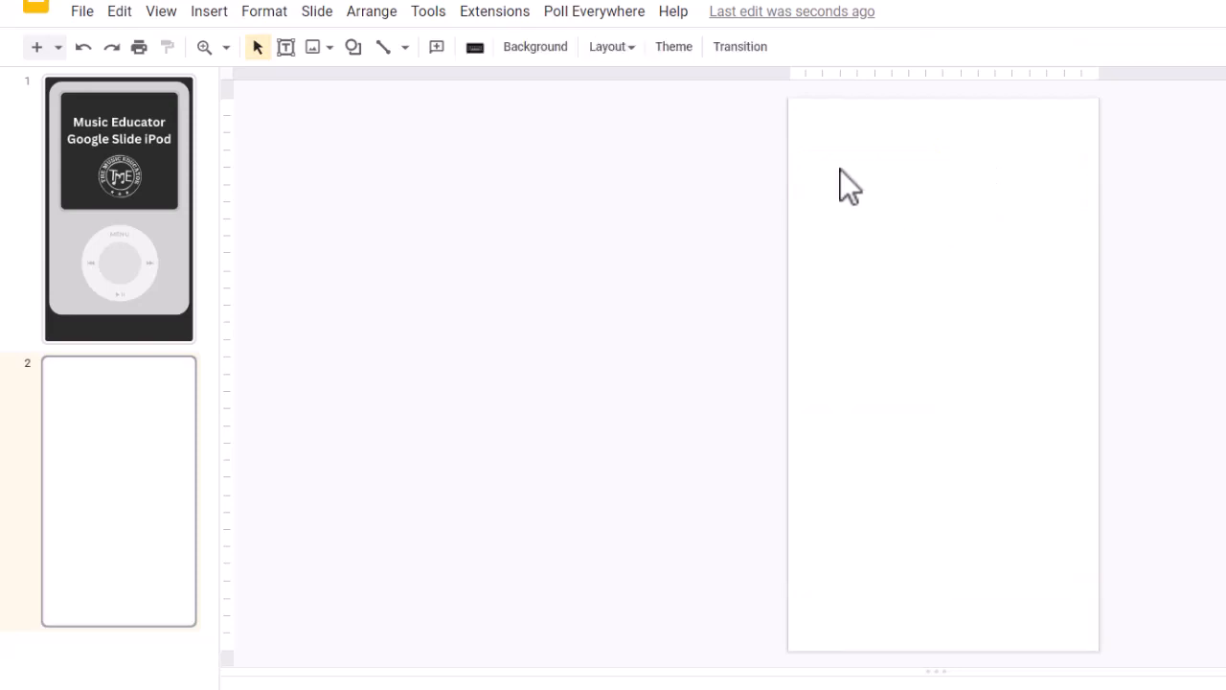
- Set the second slide's background to the newly downloaded iPod image with the Home label
left_click(563, 48)
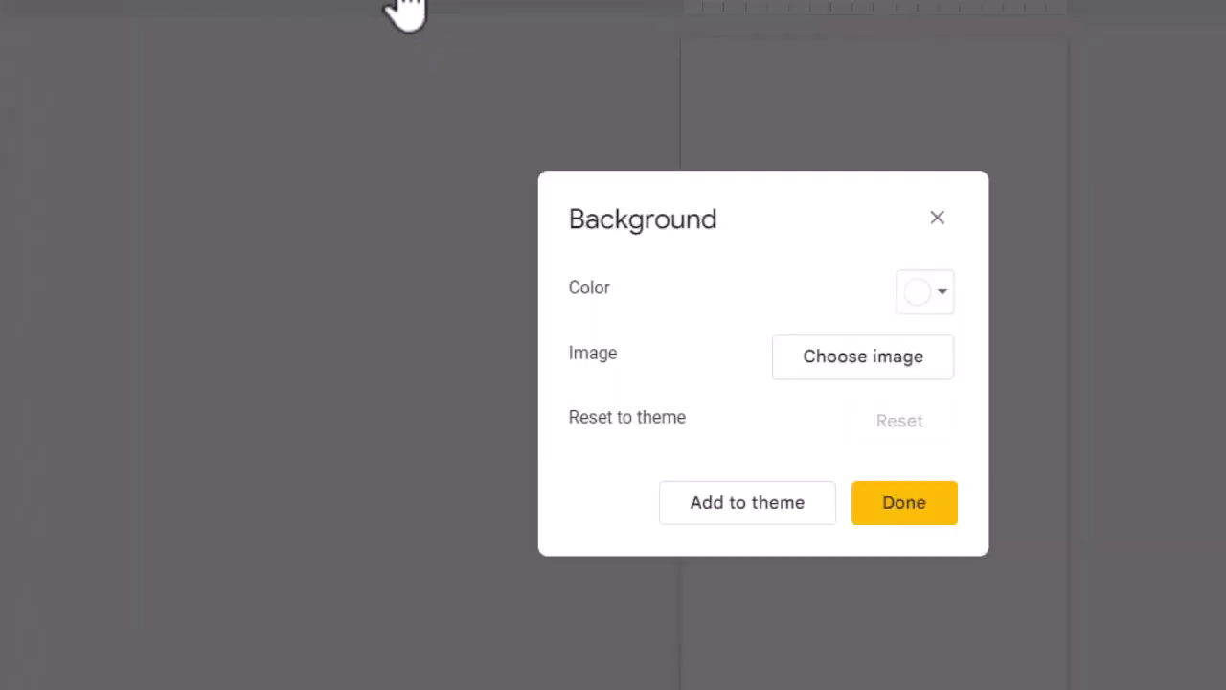
left_click(693, 368)
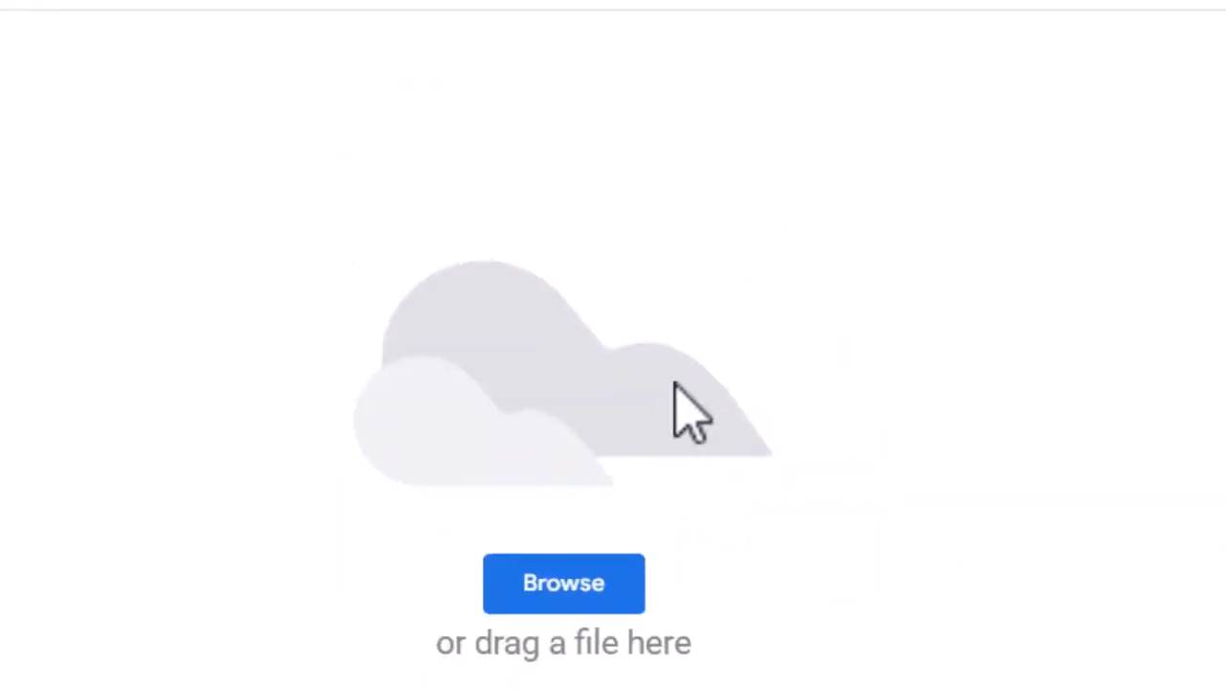
left_click(613, 491)
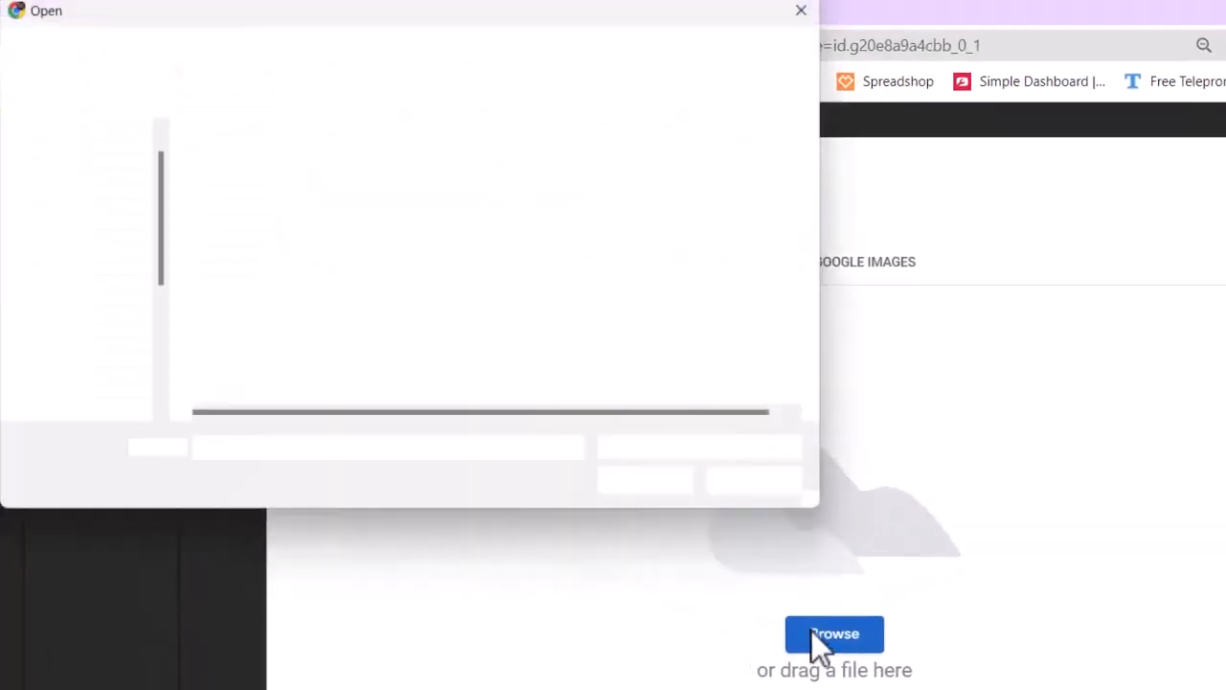
double_click(326, 207)
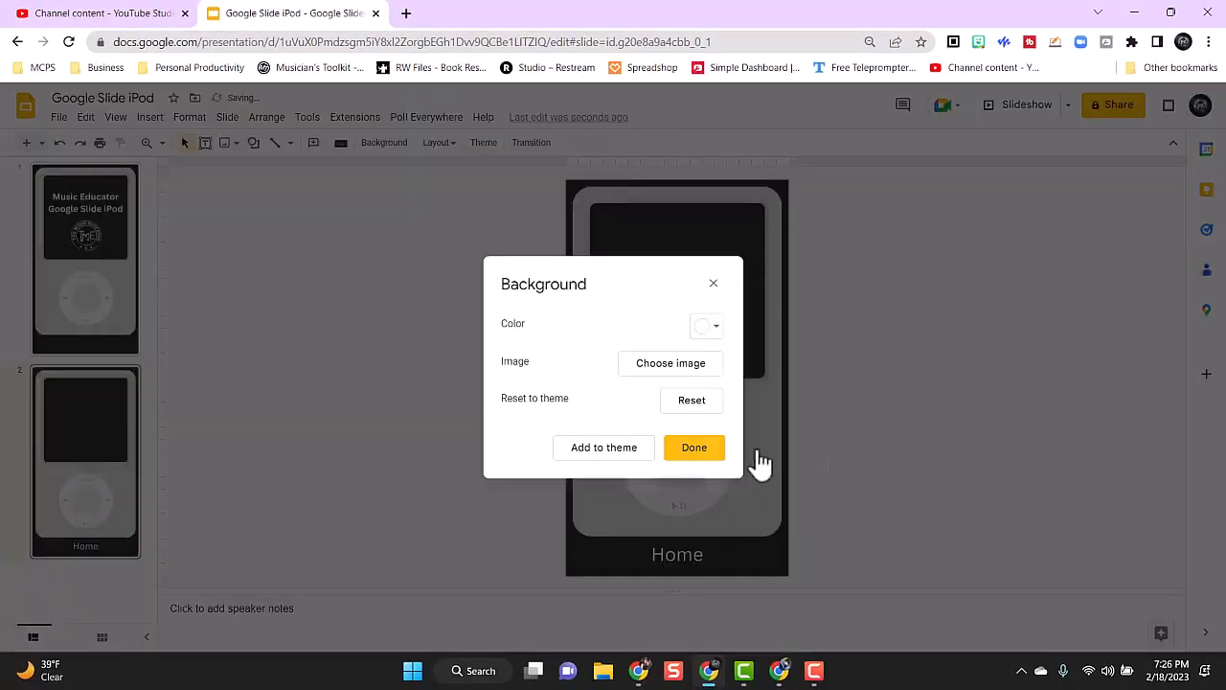
left_click(699, 450)
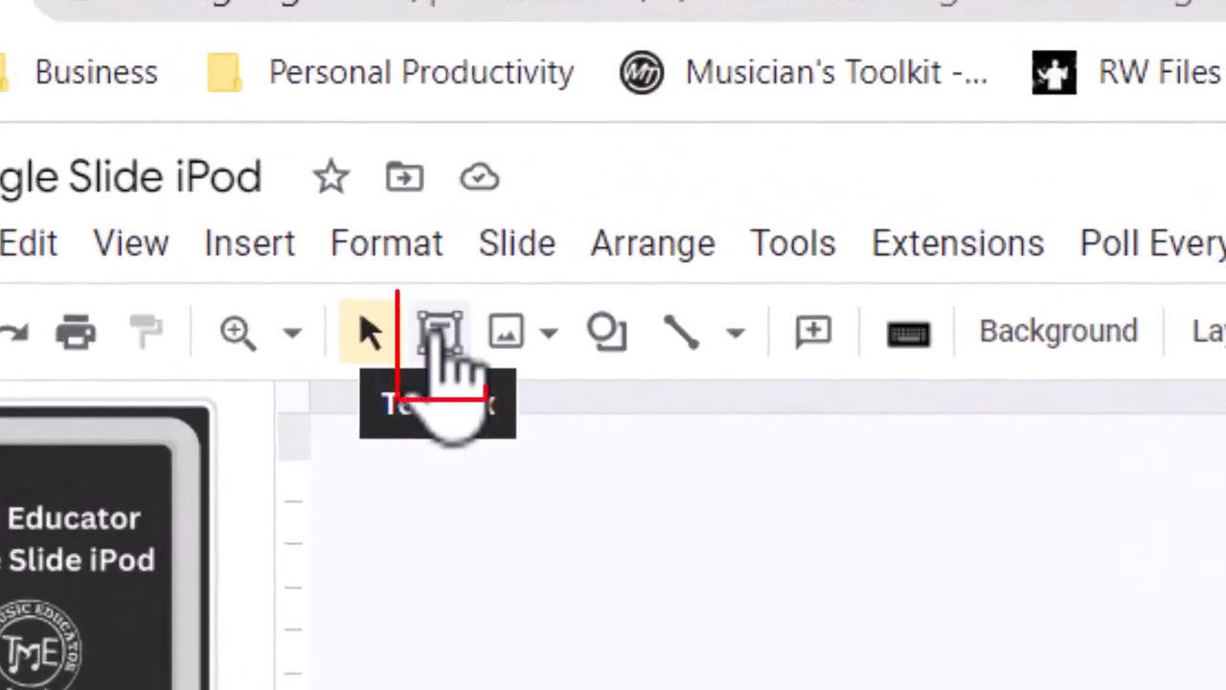
- Add a text box over the Home label, set it to Do not autofit, and extend its height to cover the word
left_click(441, 334)
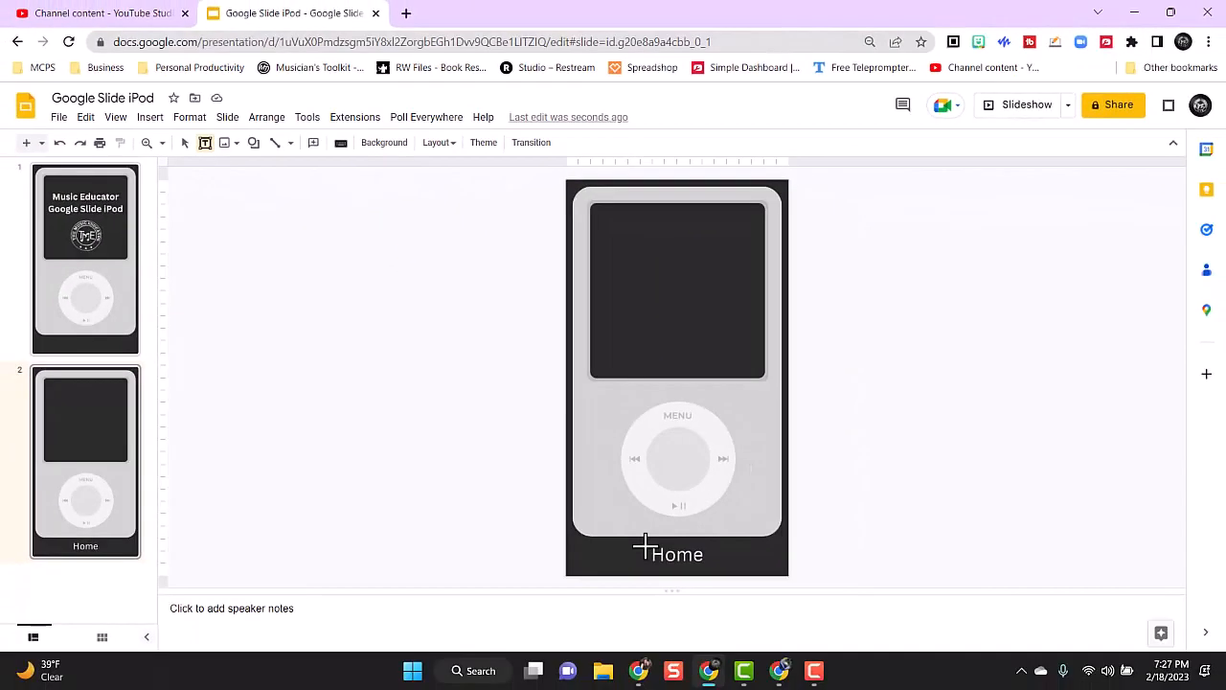
left_click_drag(644, 545, 711, 570)
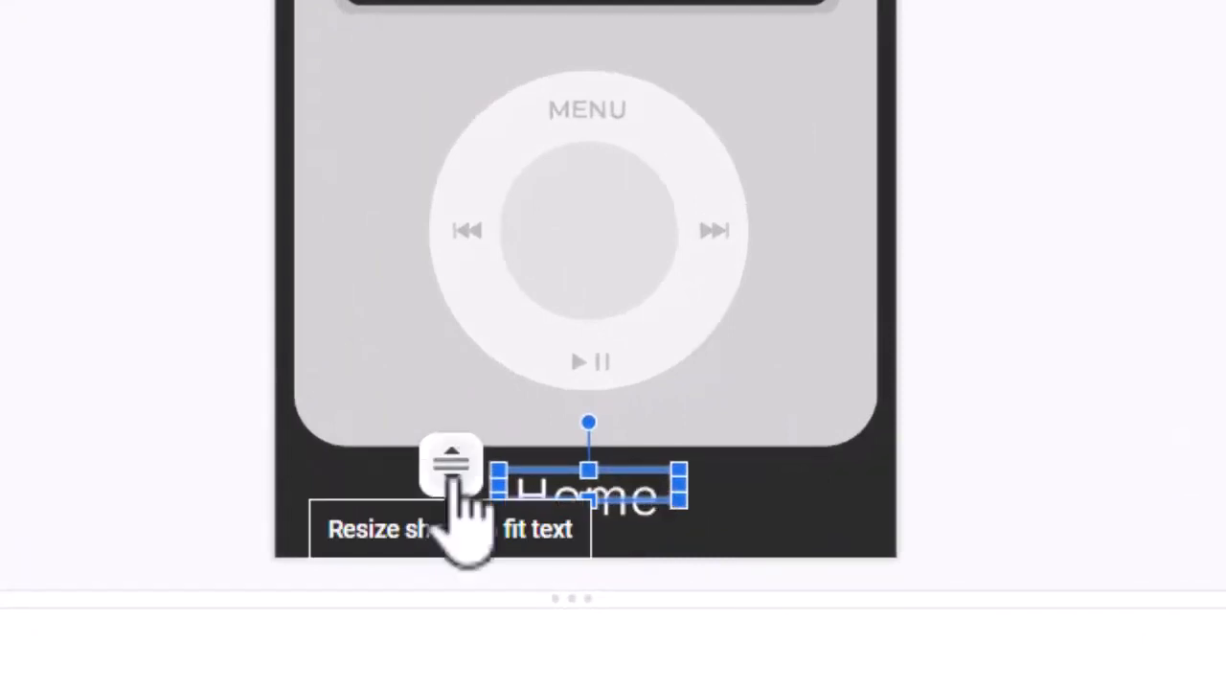
left_click(451, 467)
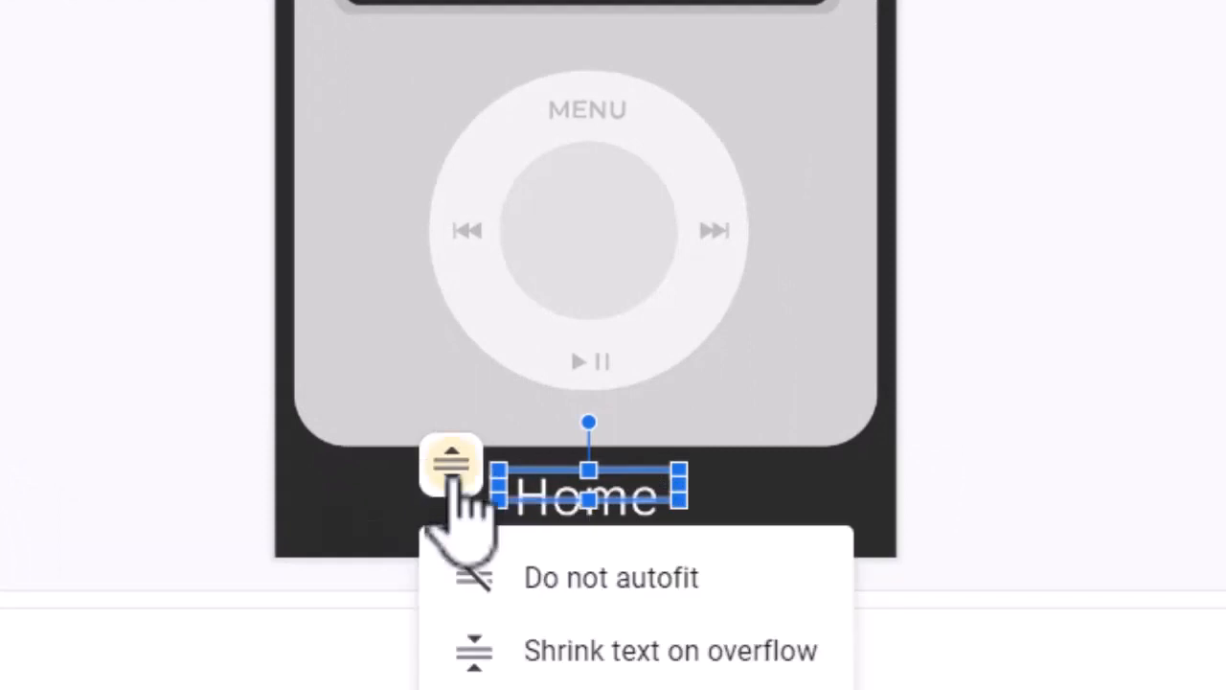
left_click(483, 577)
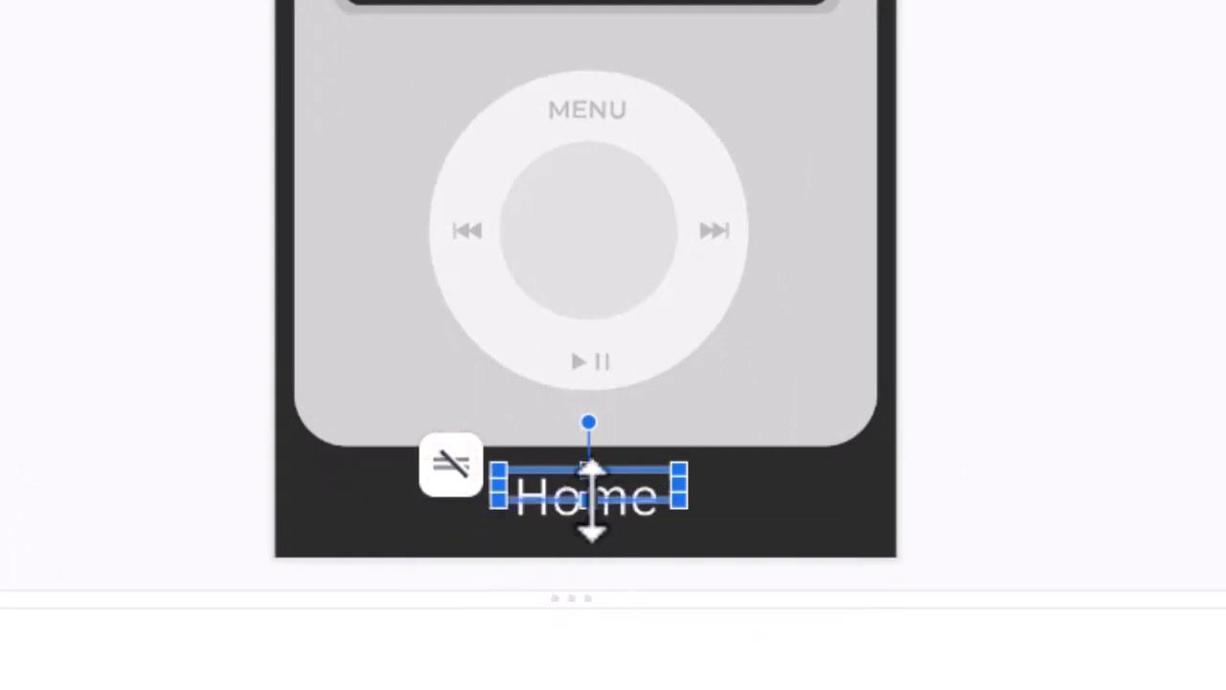
left_click_drag(590, 499, 591, 530)
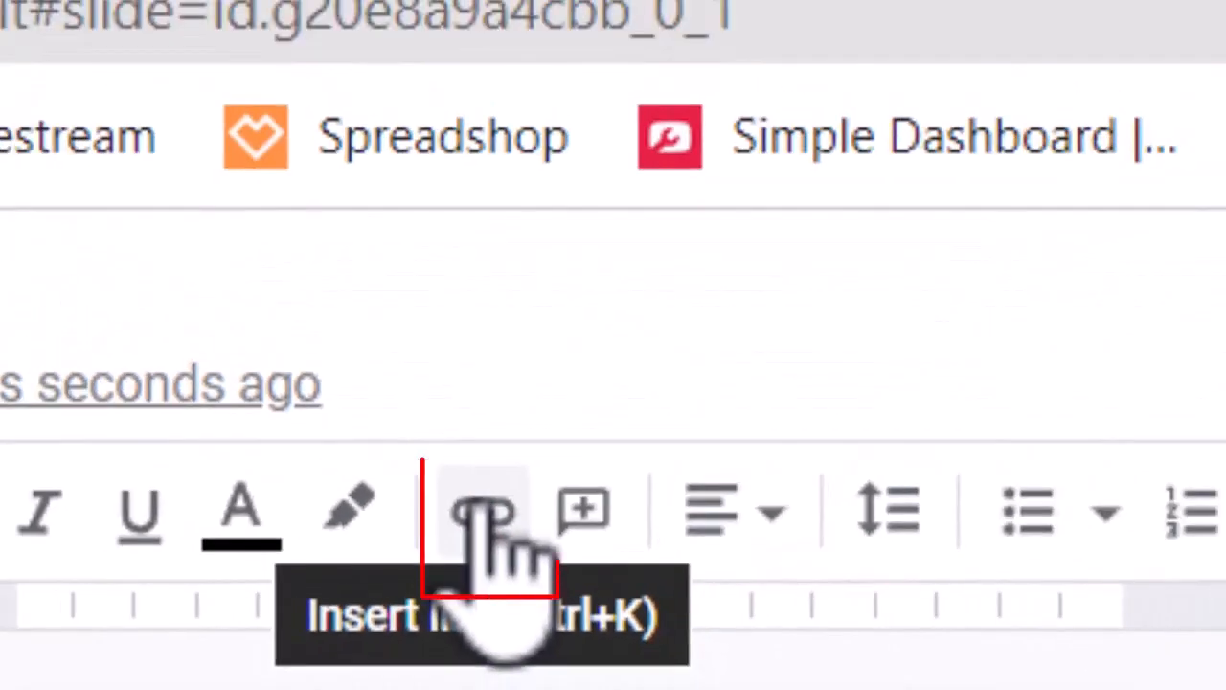
- Link the text box over the Home label to Slide 1
left_click(490, 512)
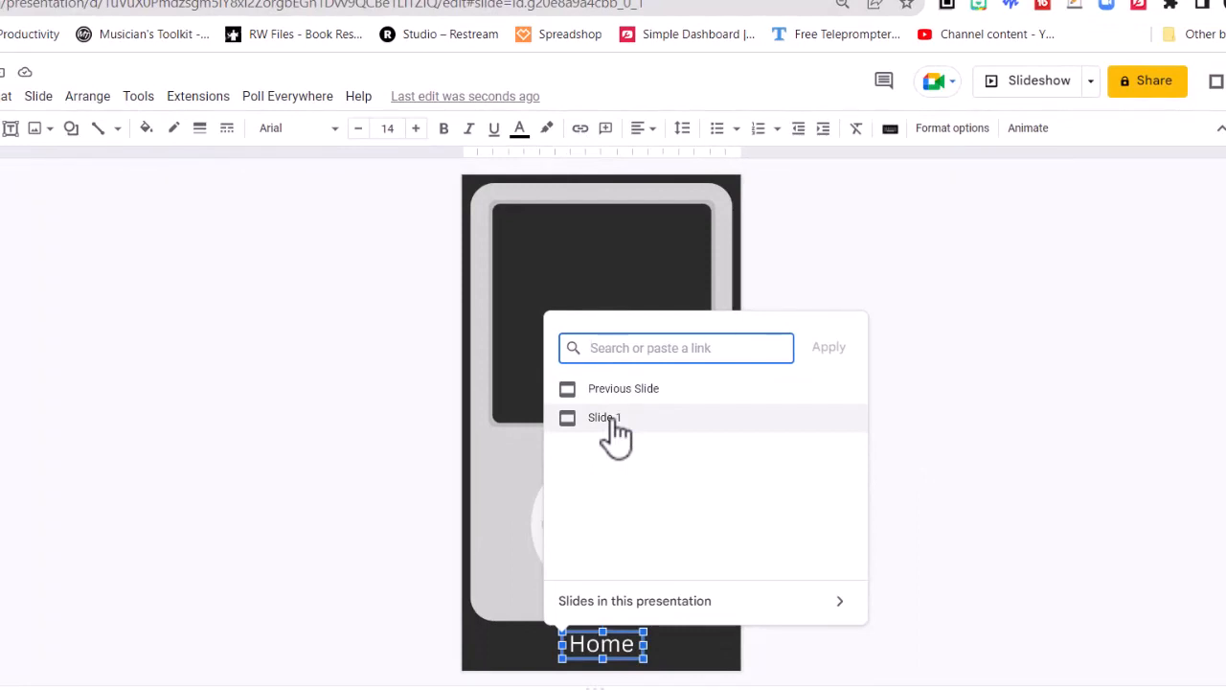
left_click(610, 419)
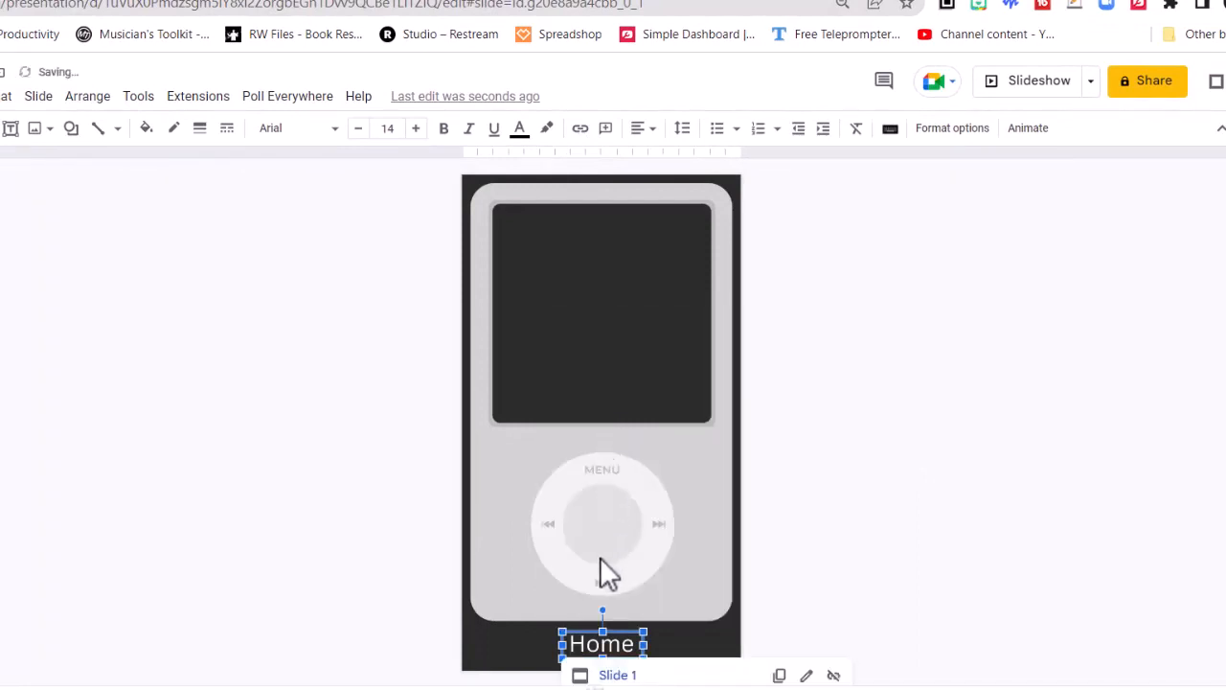
left_click(898, 533)
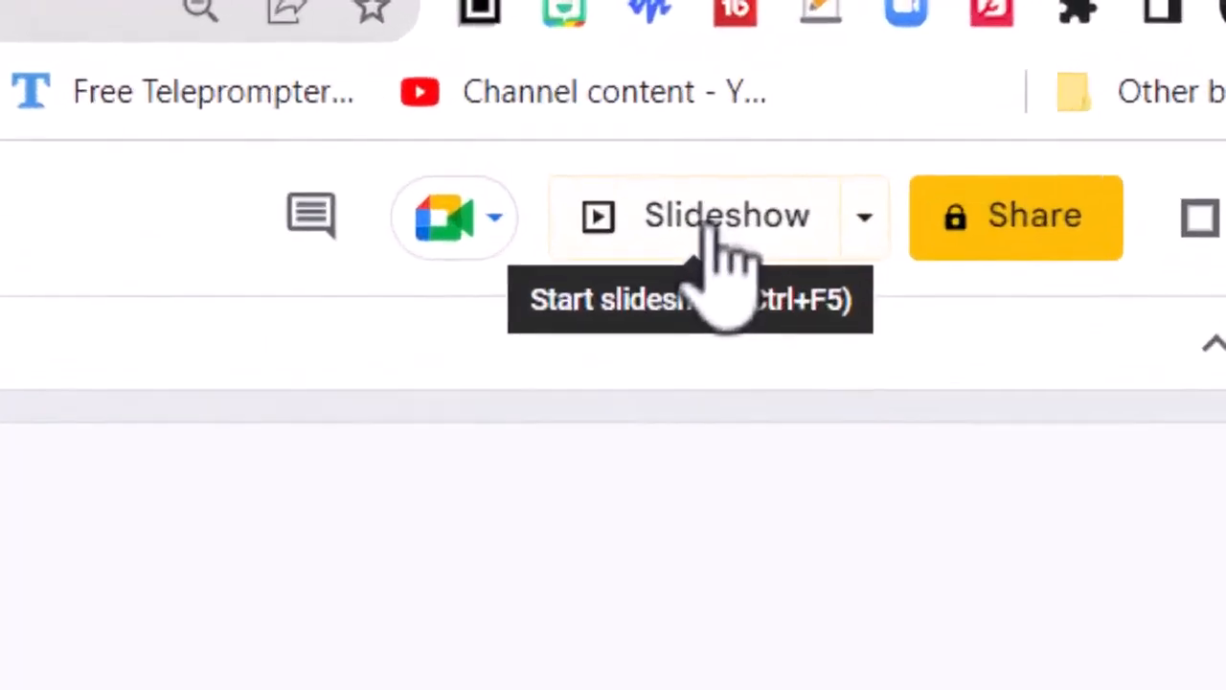
- Test the Home link from the second slide in slideshow mode, then exit the presentation view
left_click(1003, 100)
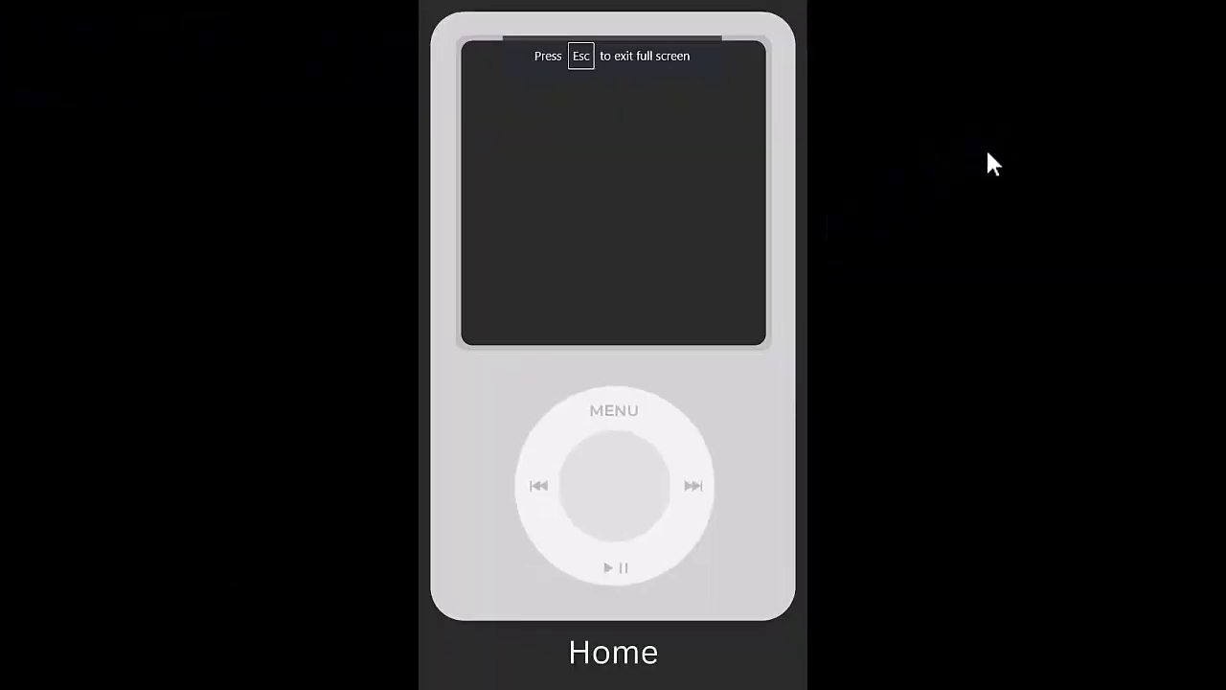
left_click(596, 655)
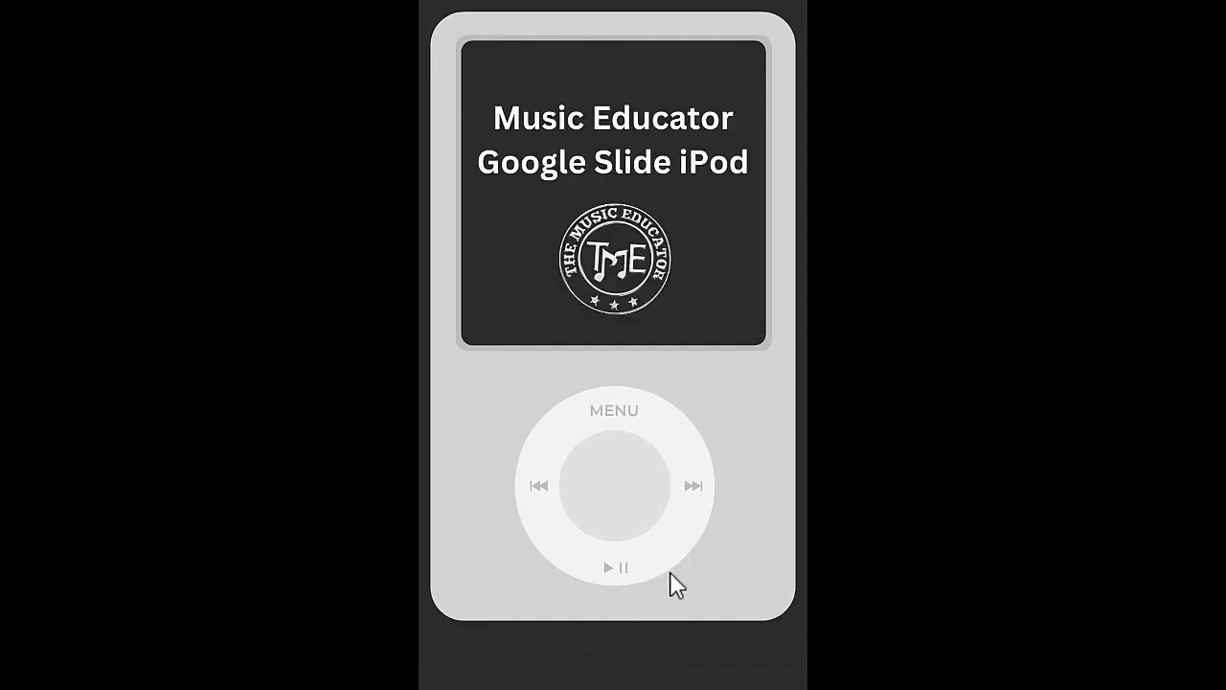
key("Escape")
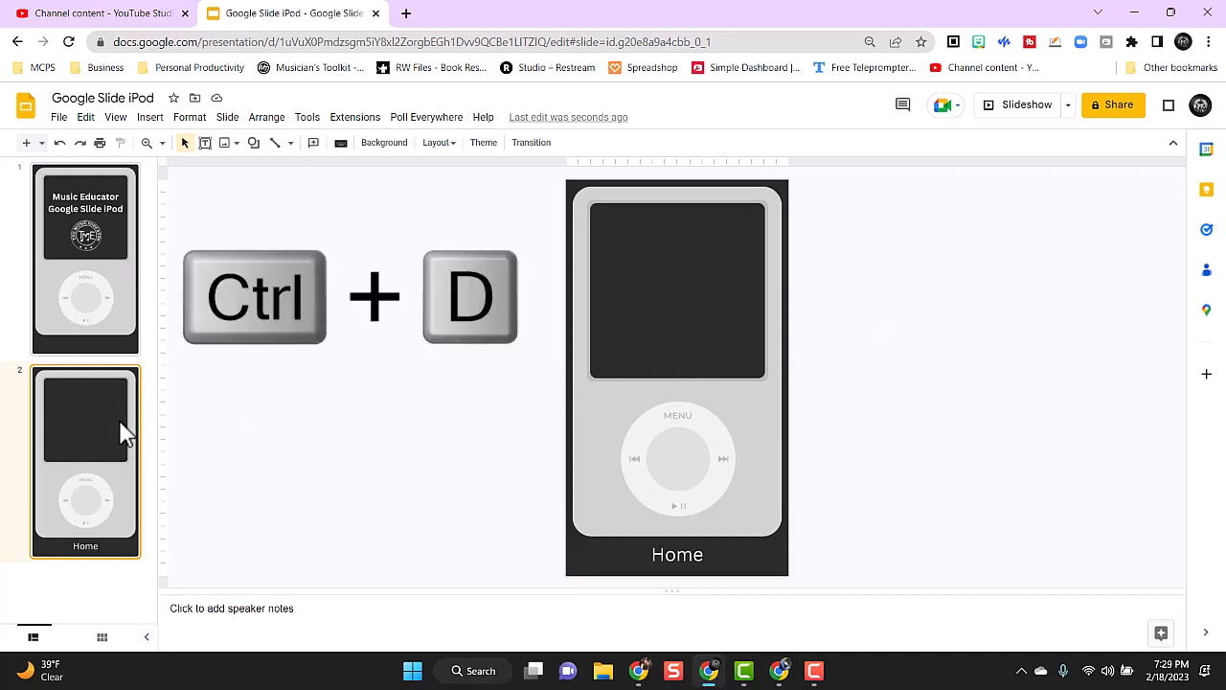
- Duplicate the second slide with its Home link repeatedly until the presentation has 31 slides
key("ctrl+d")
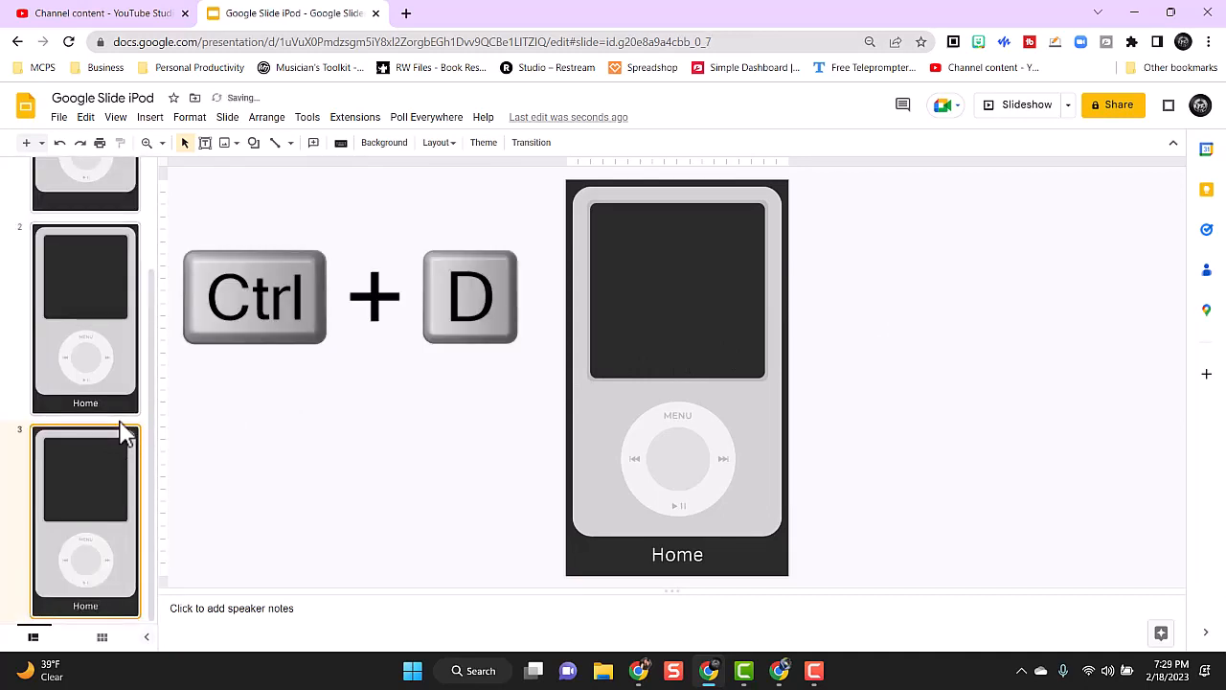
key("ctrl+d")
key("ctrl+d")
key("ctrl+d")
key("ctrl+d")
key("ctrl+d")
key("ctrl+d")
key("ctrl+d")
key("ctrl+d")
key("ctrl+d")
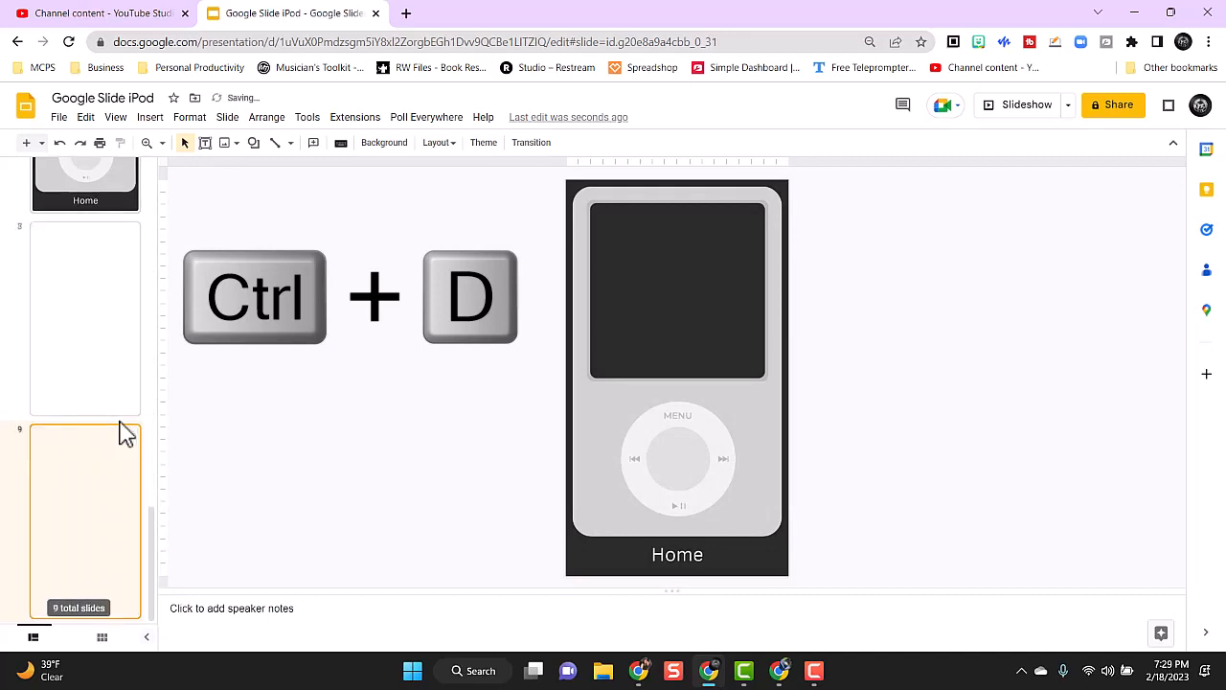
key("ctrl+d")
key("ctrl+d")
key("ctrl+d")
key("ctrl+d")
key("ctrl+d")
key("ctrl+d")
key("ctrl+d")
key("ctrl+d")
key("ctrl+d")
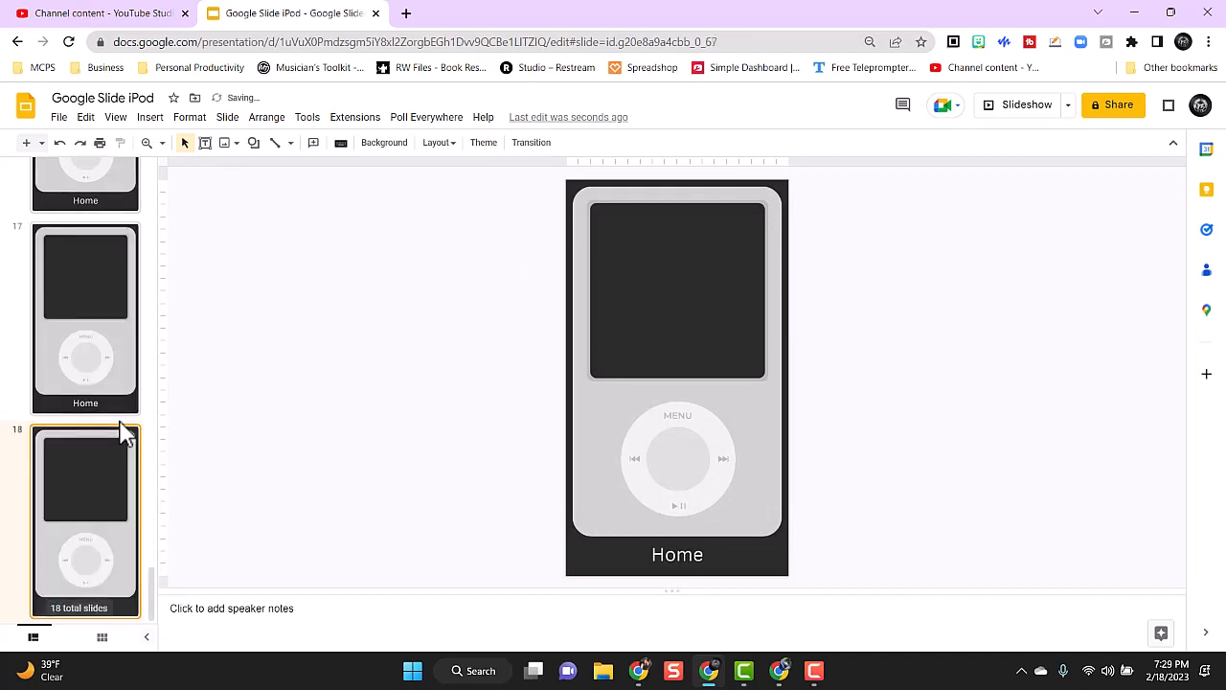
key("ctrl+d")
key("ctrl+d")
key("ctrl+d")
key("ctrl+d")
key("ctrl+d")
key("ctrl+d")
key("ctrl+d")
key("ctrl+d")
key("ctrl+d")
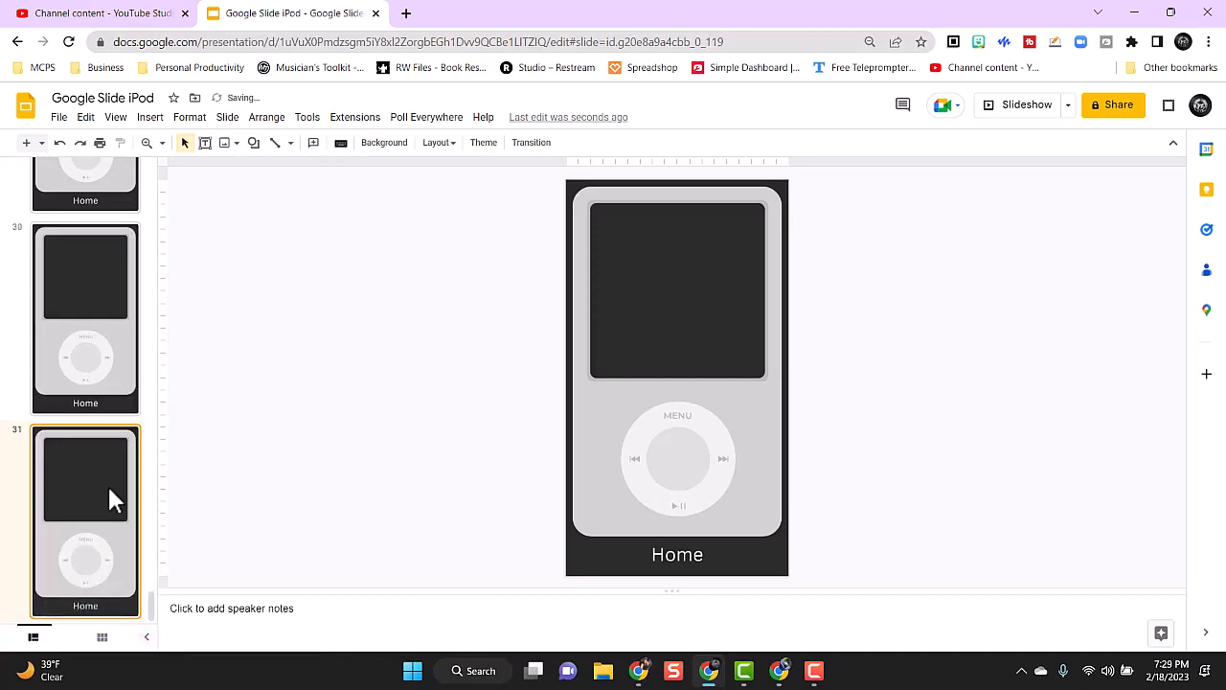
key("ctrl+d")
scroll(109, 493, "up", 20)
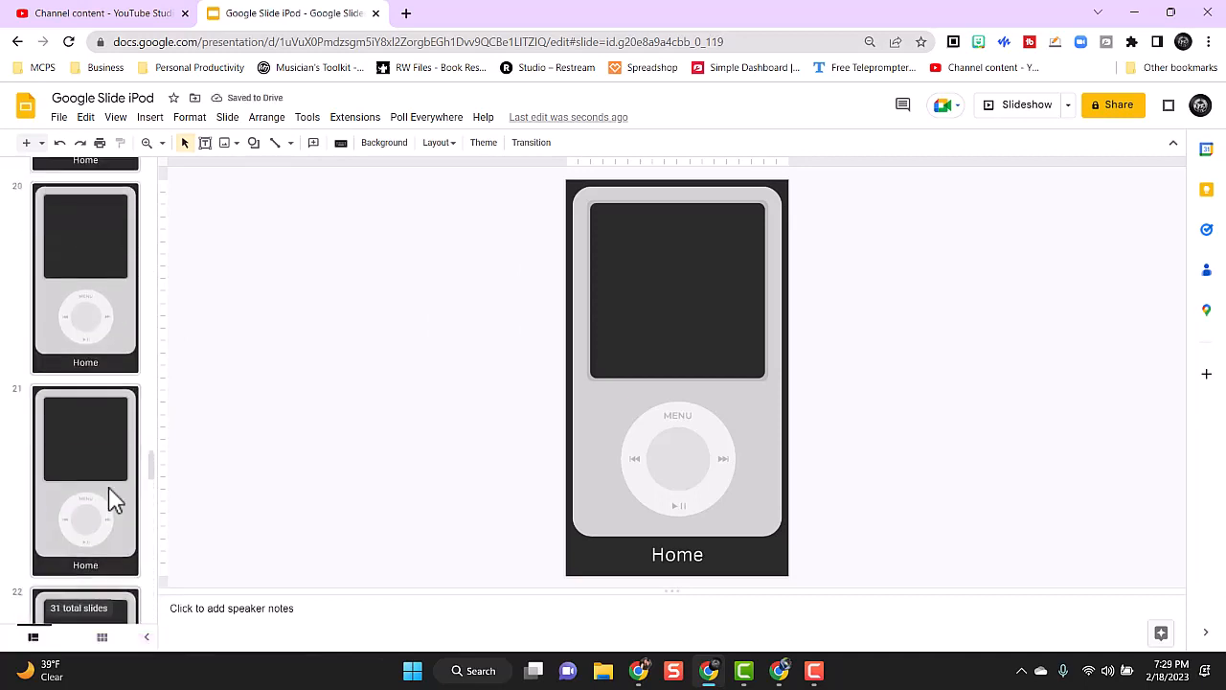
scroll(109, 498, "up", 12)
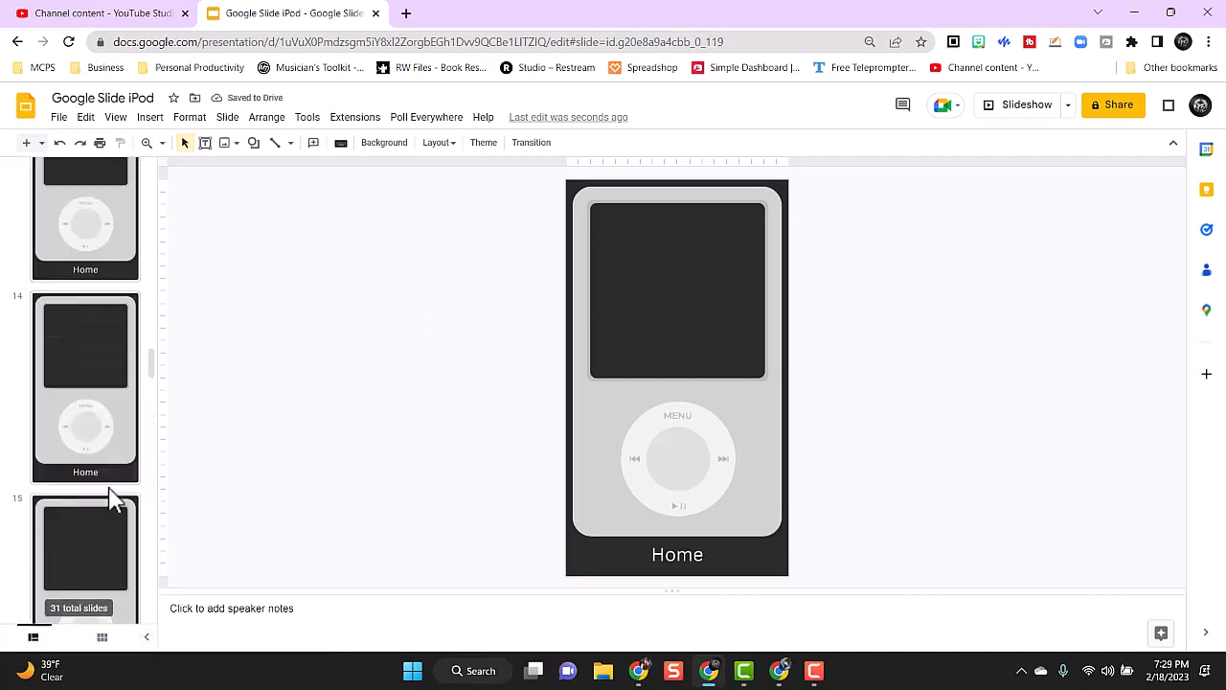
scroll(110, 500, "up", 4)
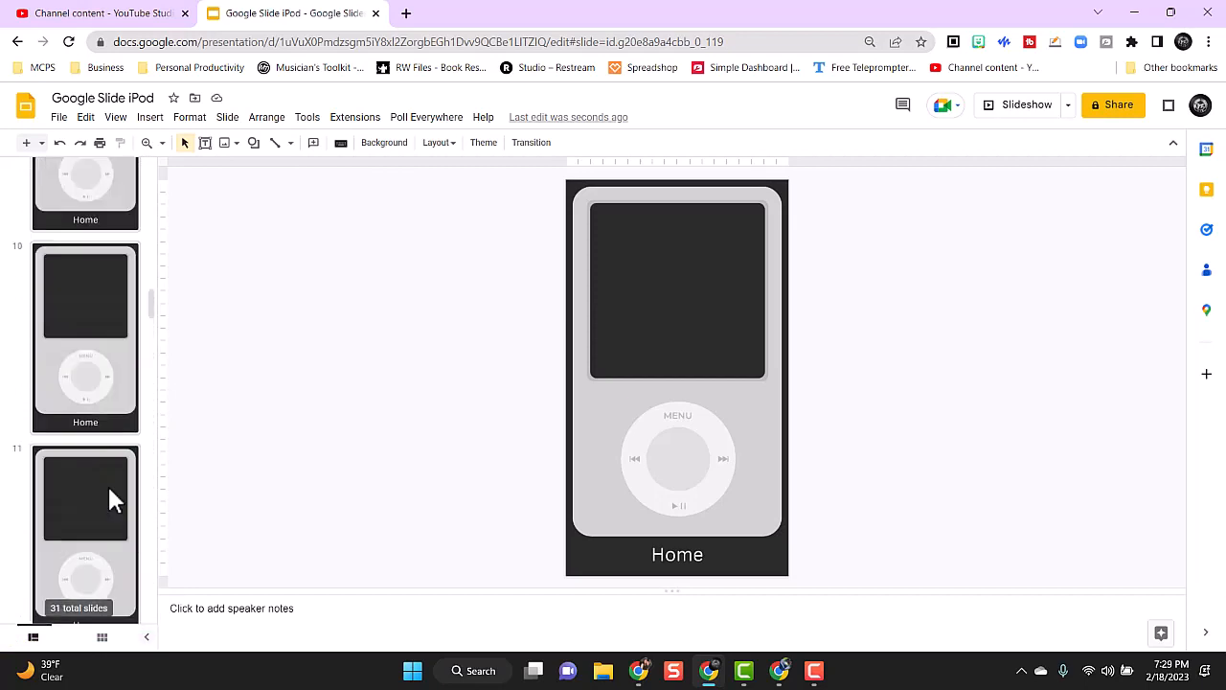
scroll(110, 500, "up", 5)
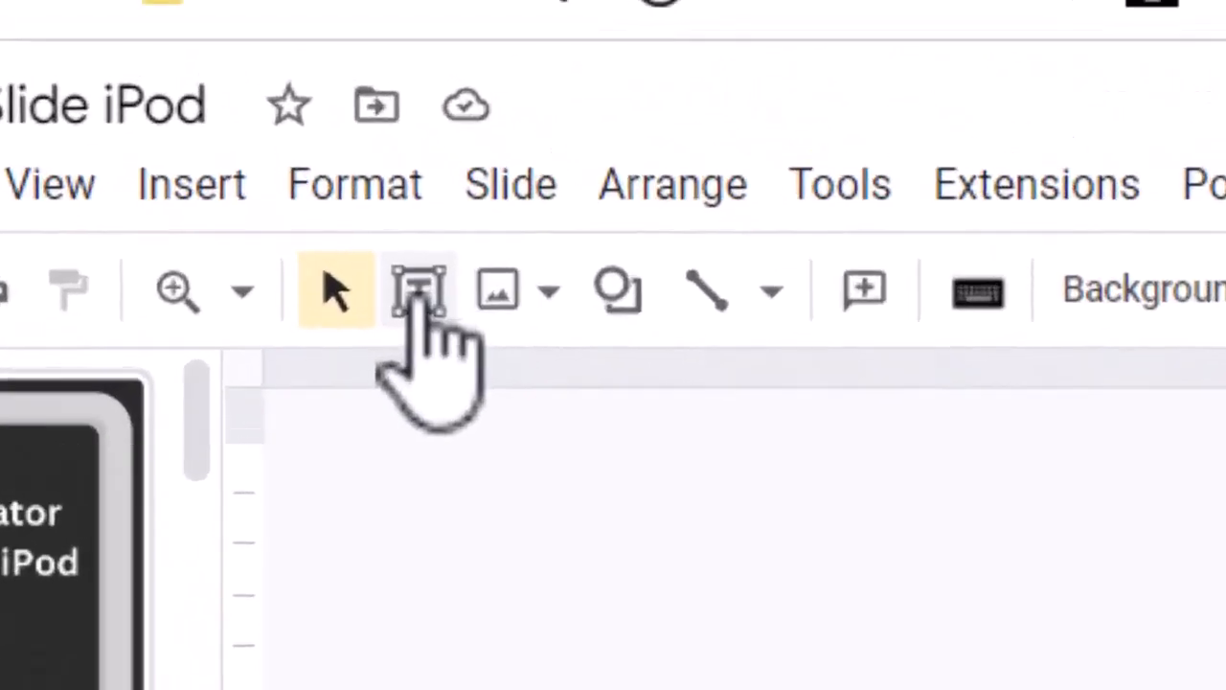
- Add a text box across the iPod's dark screen on slide 2 and set it to Do not autofit
left_click(292, 56)
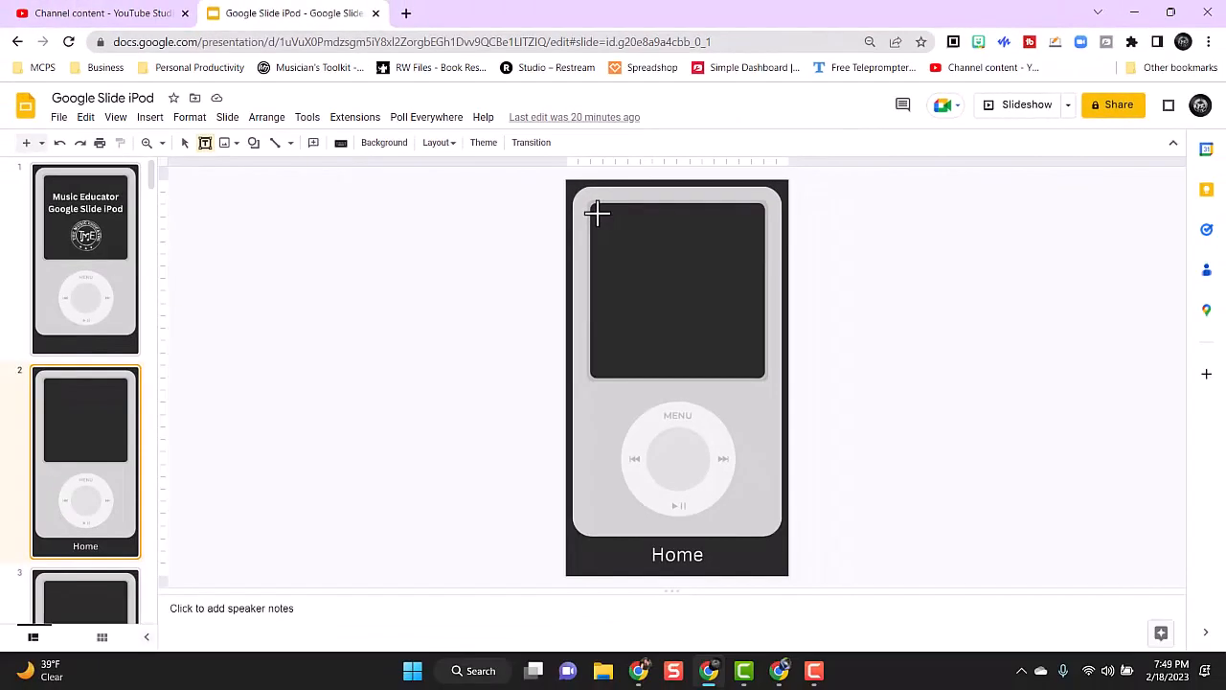
left_click_drag(597, 213, 759, 374)
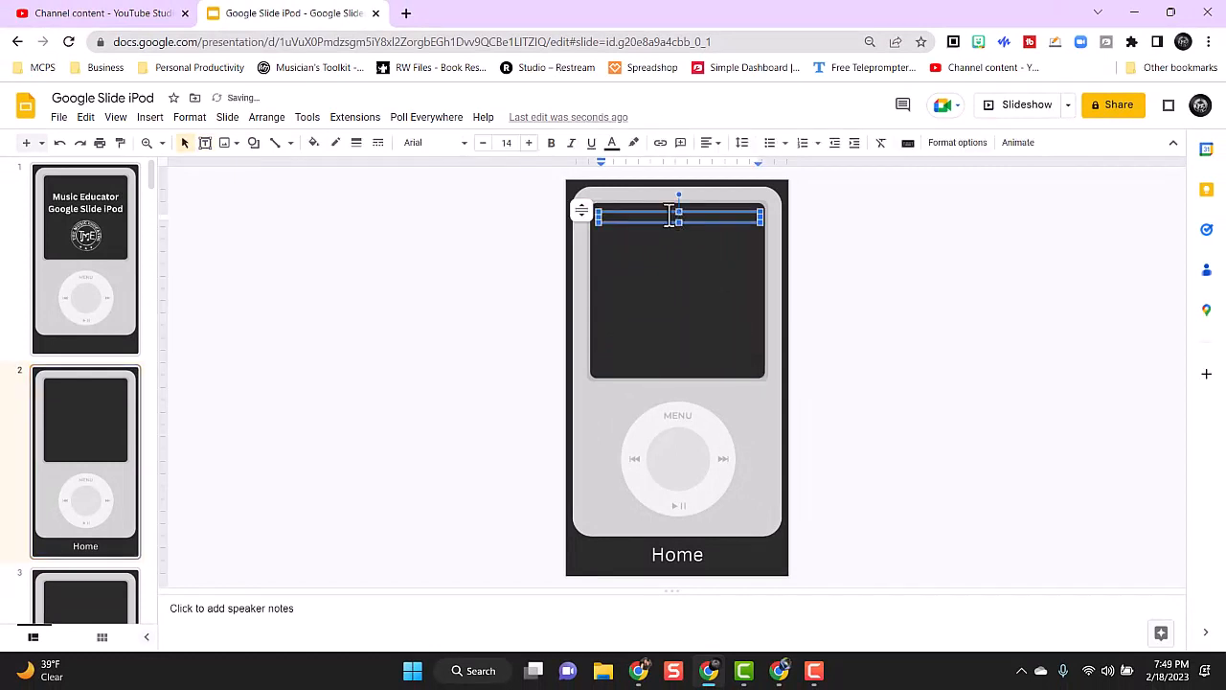
left_click(582, 211)
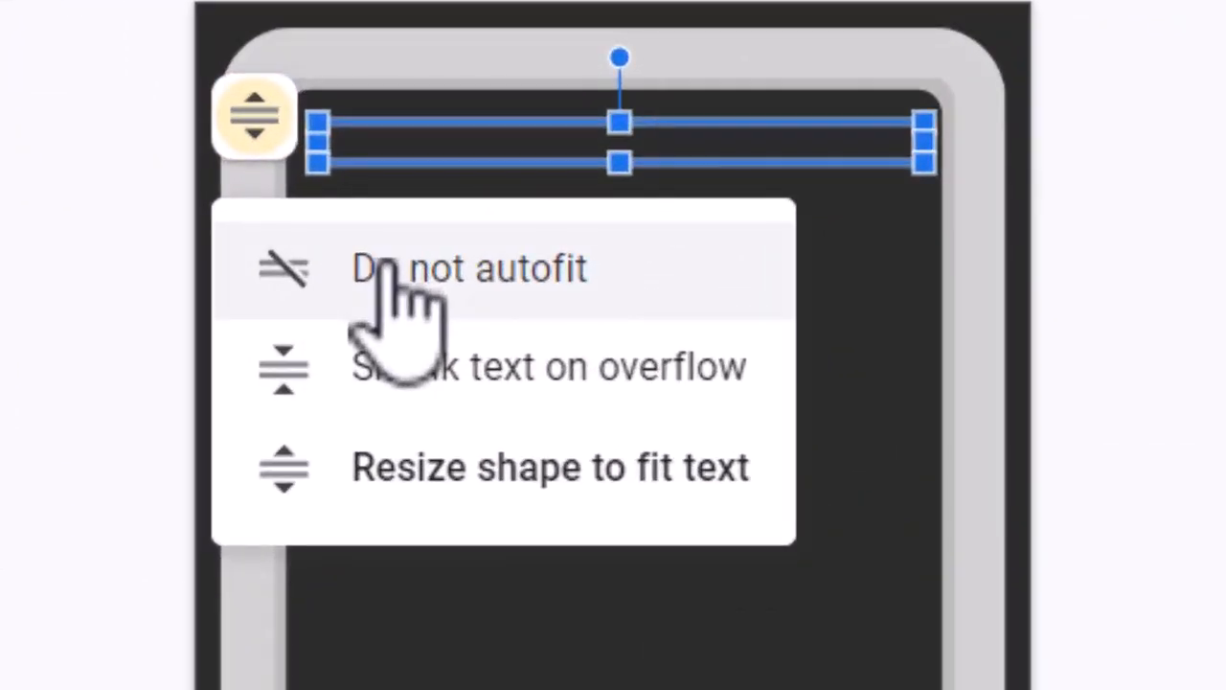
left_click(481, 274)
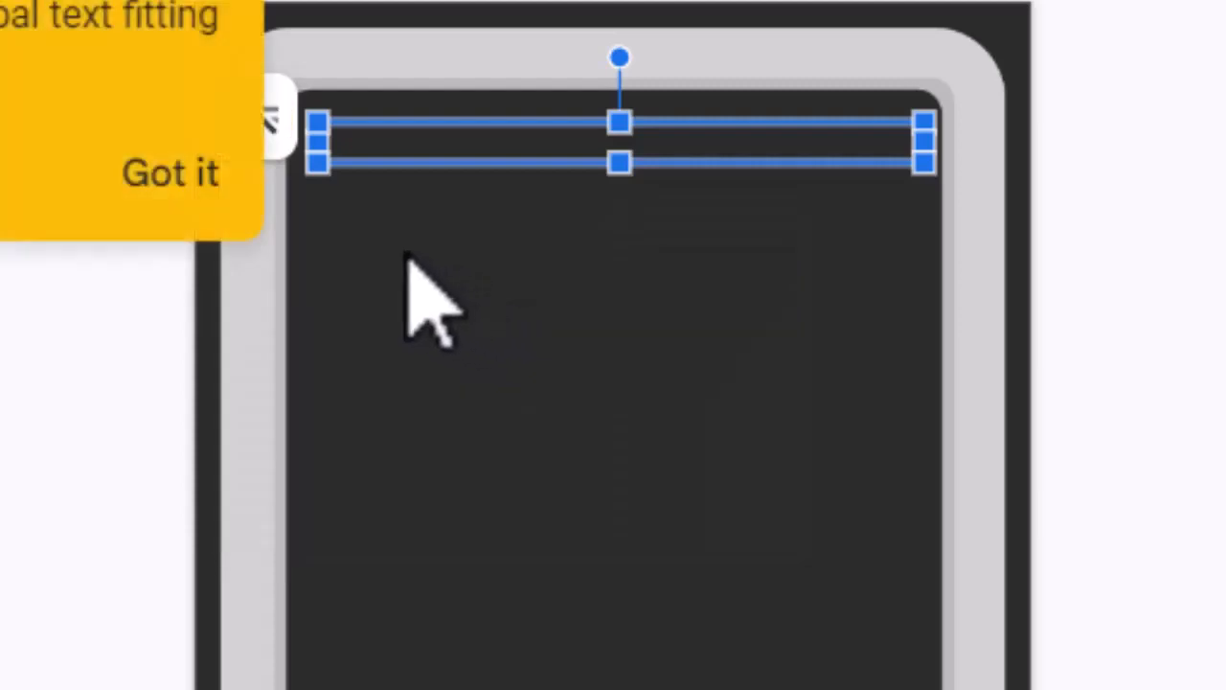
left_click(172, 174)
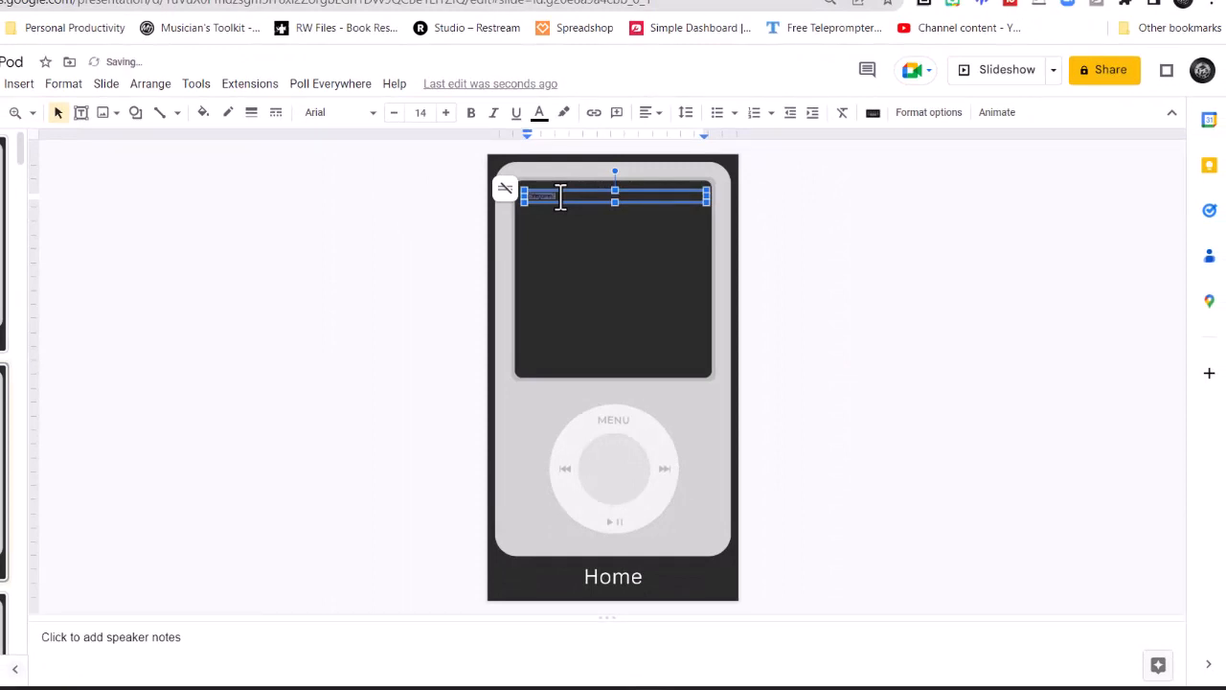
- Enter the heading "Categories" in the new text box in white at font size 56
left_click(539, 114)
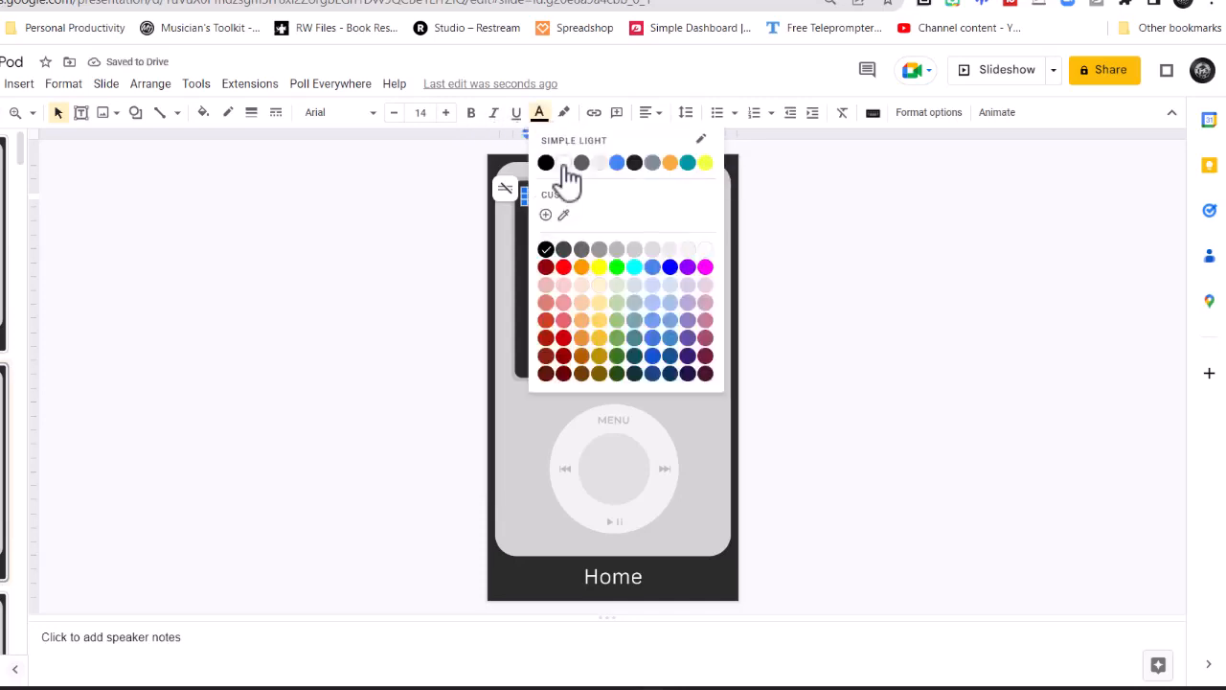
left_click(565, 165)
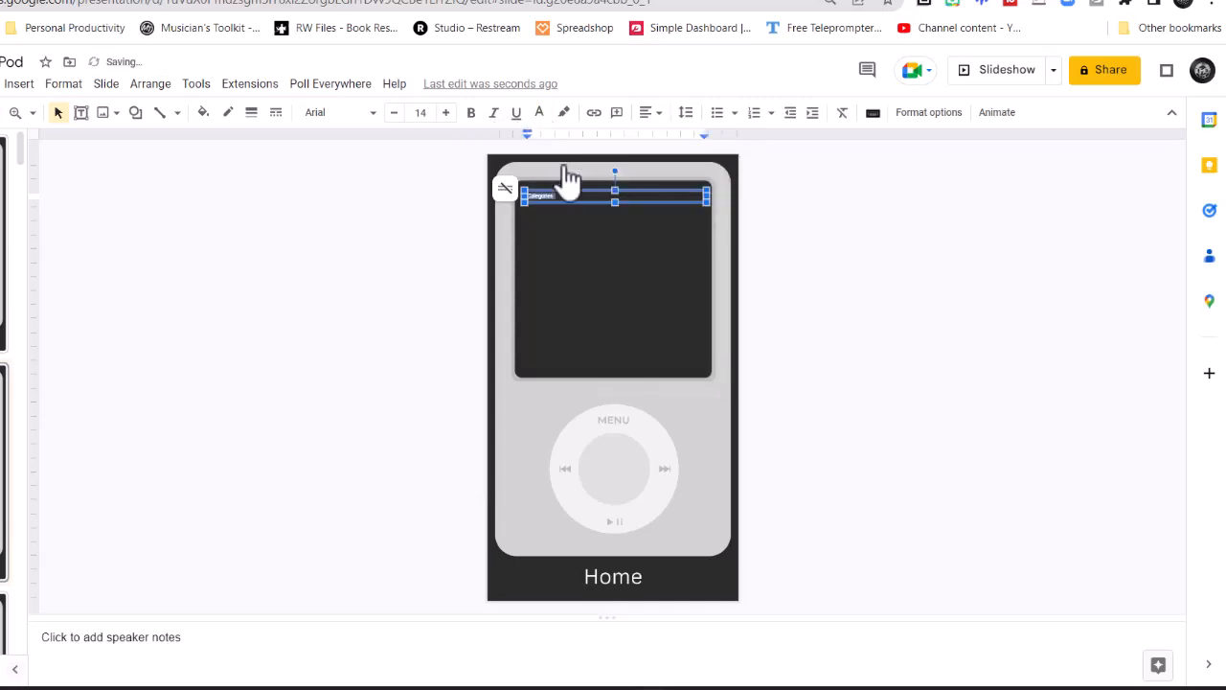
left_click(445, 113)
left_click(445, 113)
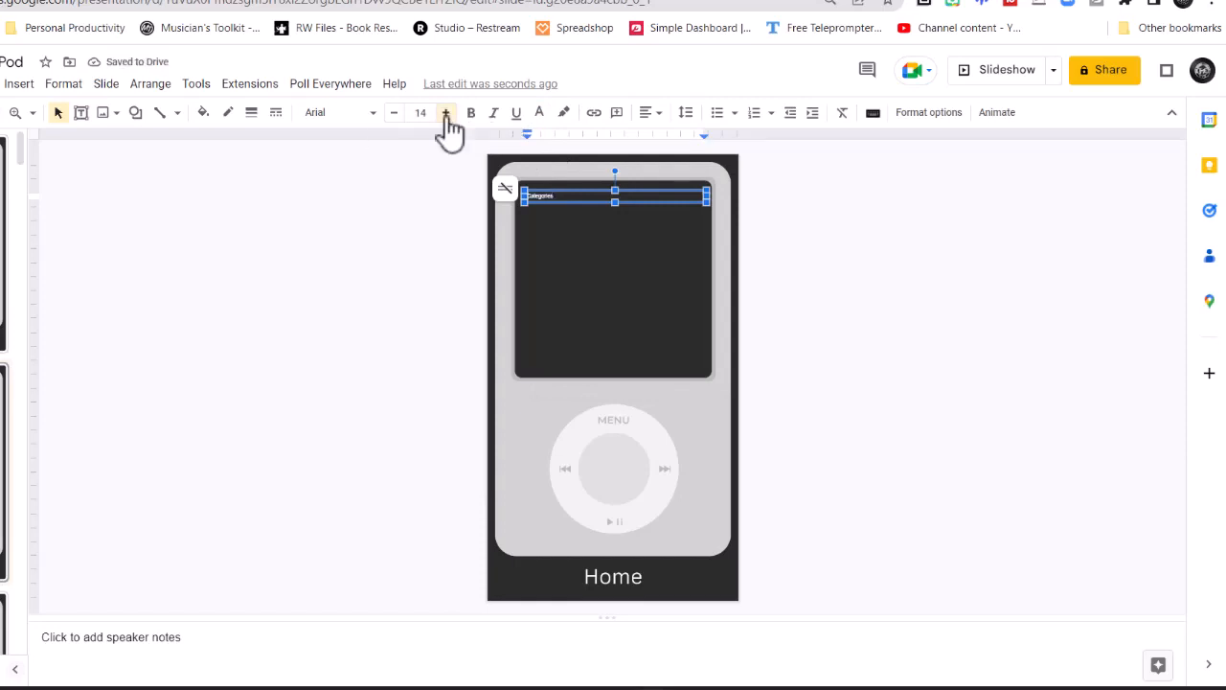
left_click(446, 113)
left_click(446, 113)
left_click(446, 113)
left_click(446, 113)
left_click(446, 113)
left_click(445, 113)
triple_click(445, 113)
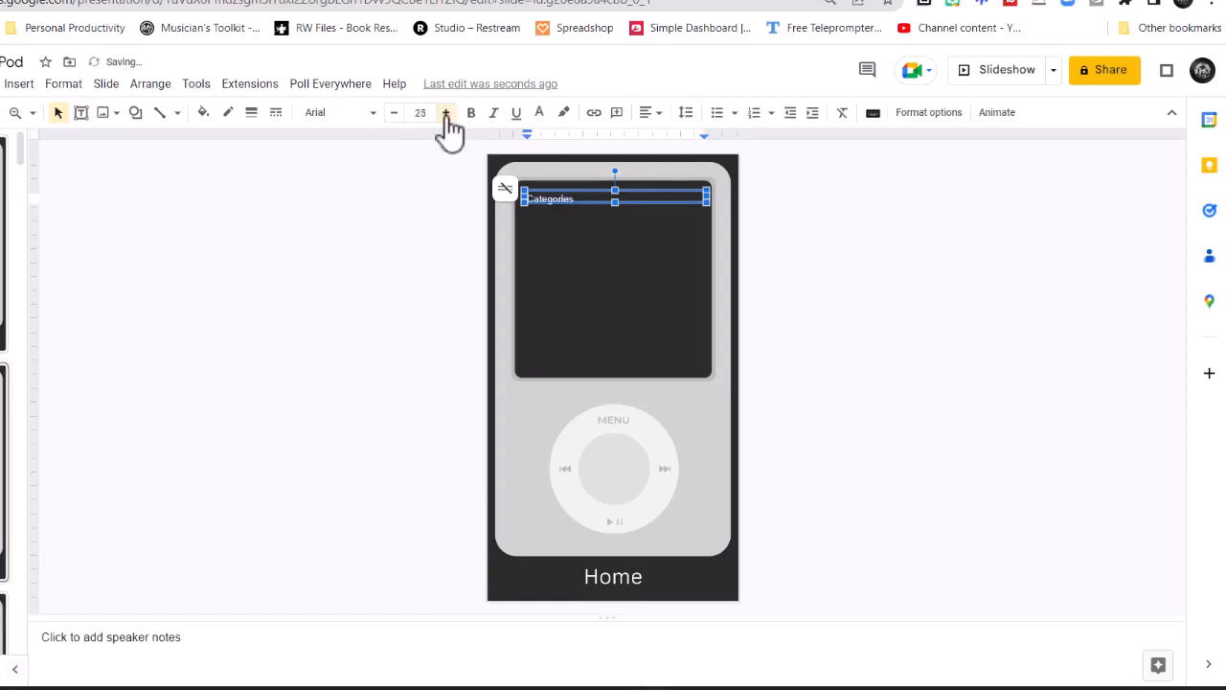
triple_click(446, 113)
triple_click(445, 113)
double_click(446, 113)
triple_click(446, 113)
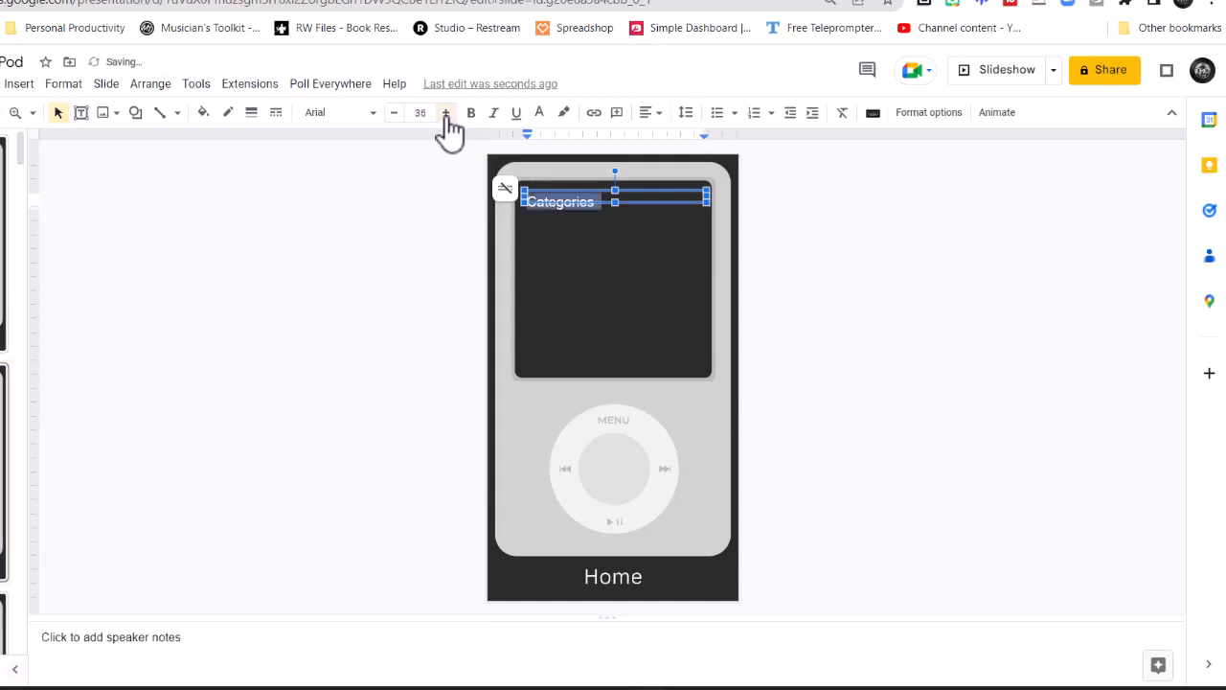
double_click(445, 113)
triple_click(445, 113)
double_click(445, 113)
triple_click(446, 113)
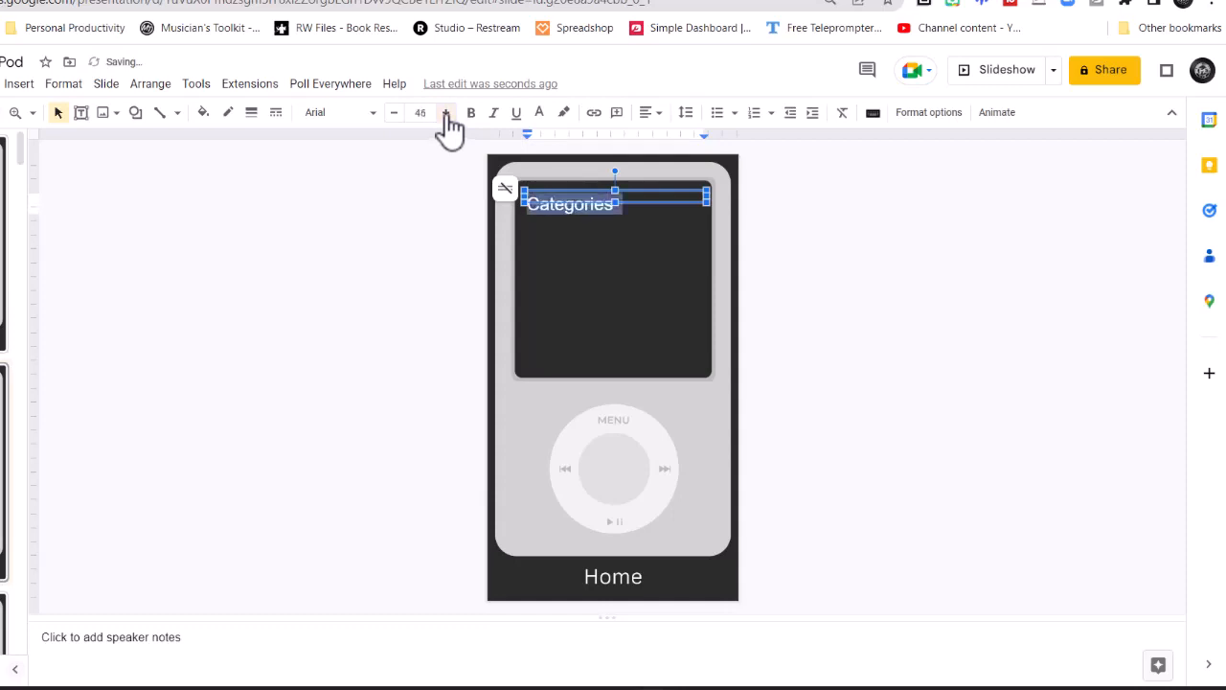
double_click(445, 113)
triple_click(446, 113)
double_click(446, 113)
double_click(446, 113)
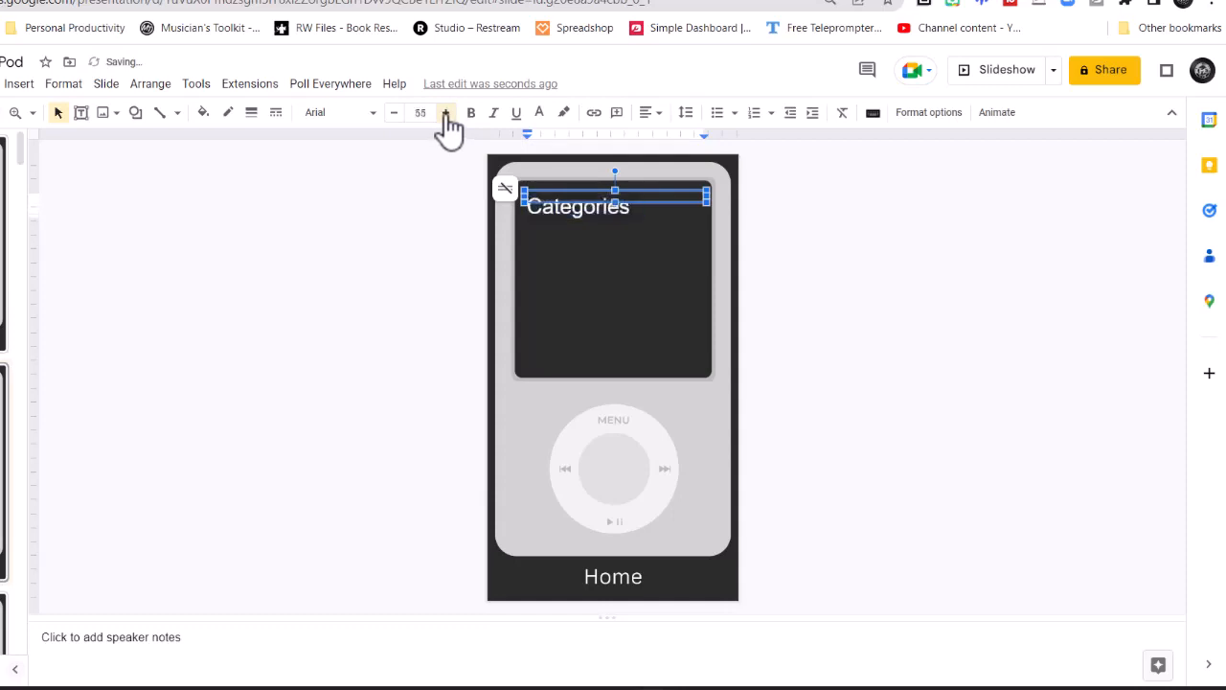
left_click(445, 113)
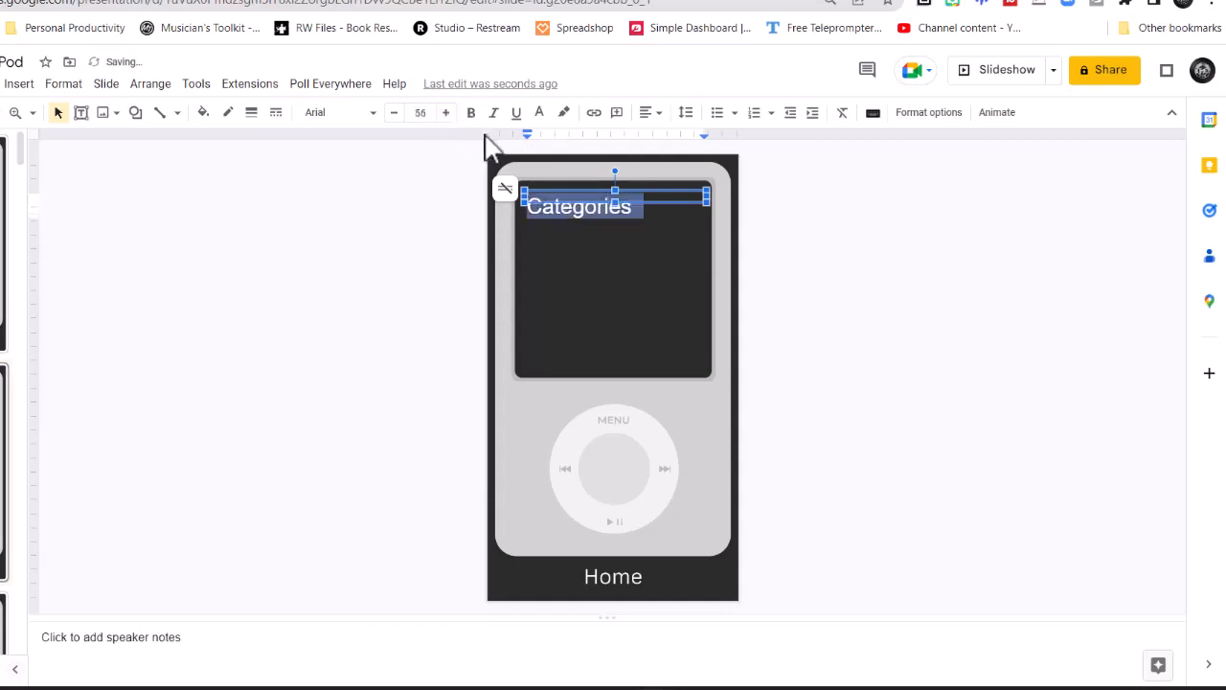
- Extend the text box's height to fit the Categories heading, and center and underline the heading
left_click_drag(616, 203, 538, 213)
double_click(618, 206)
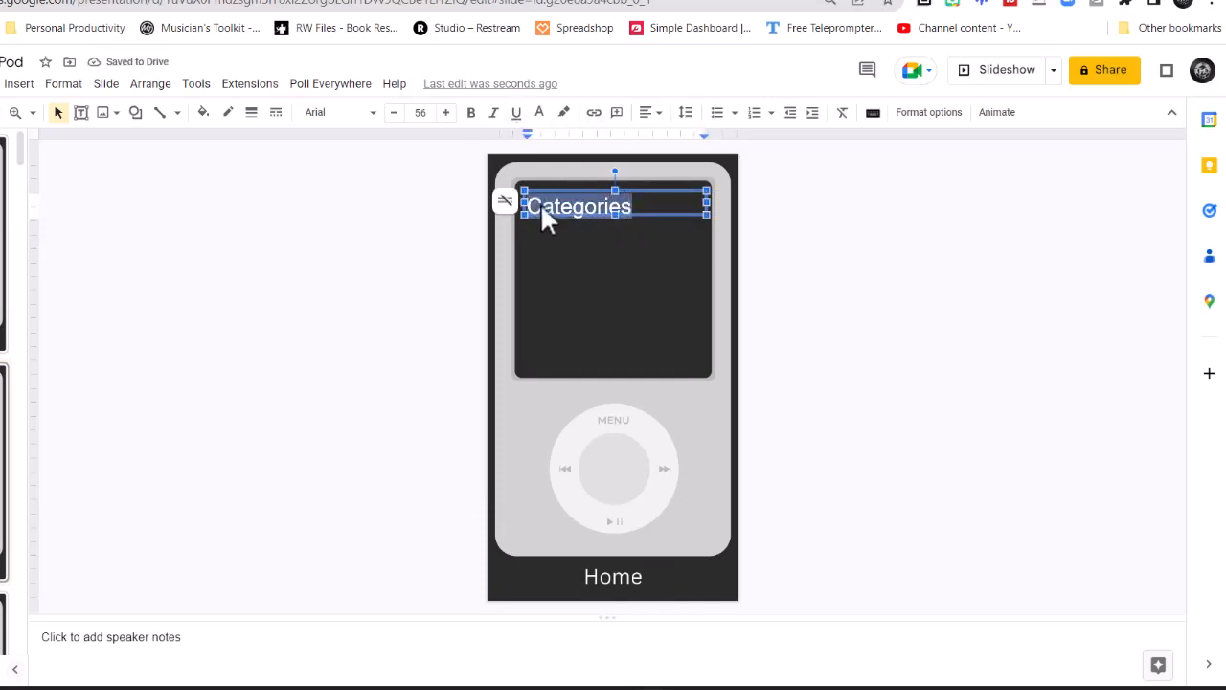
left_click(657, 116)
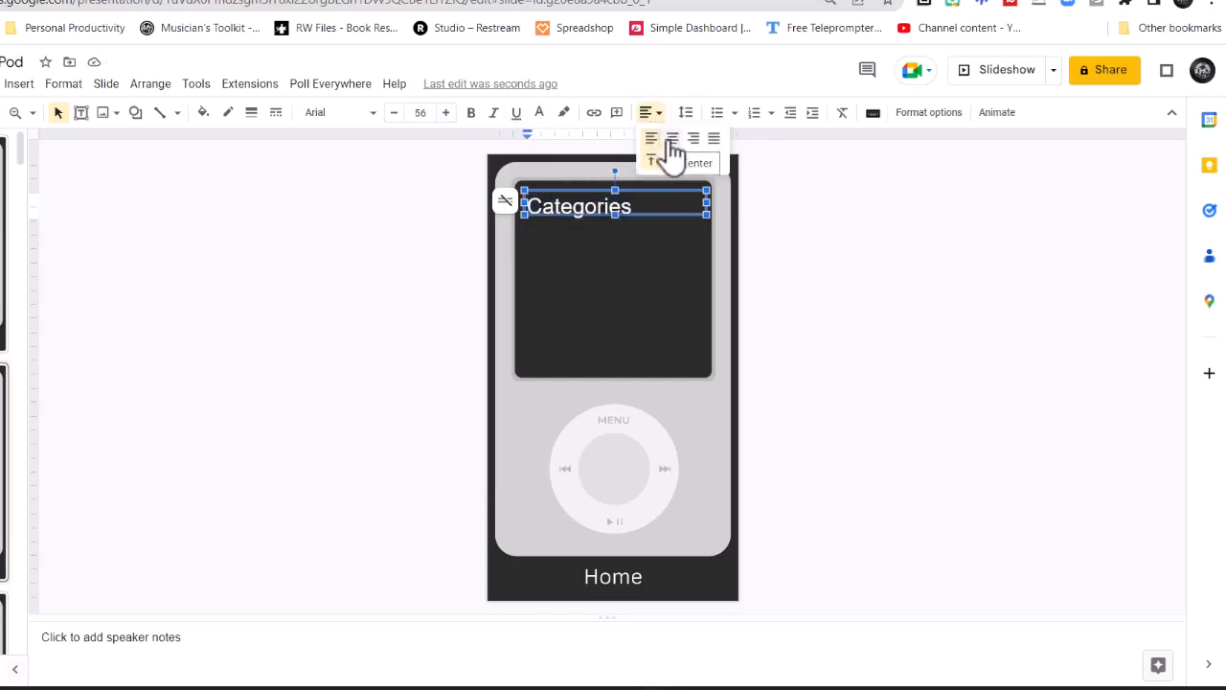
left_click(669, 139)
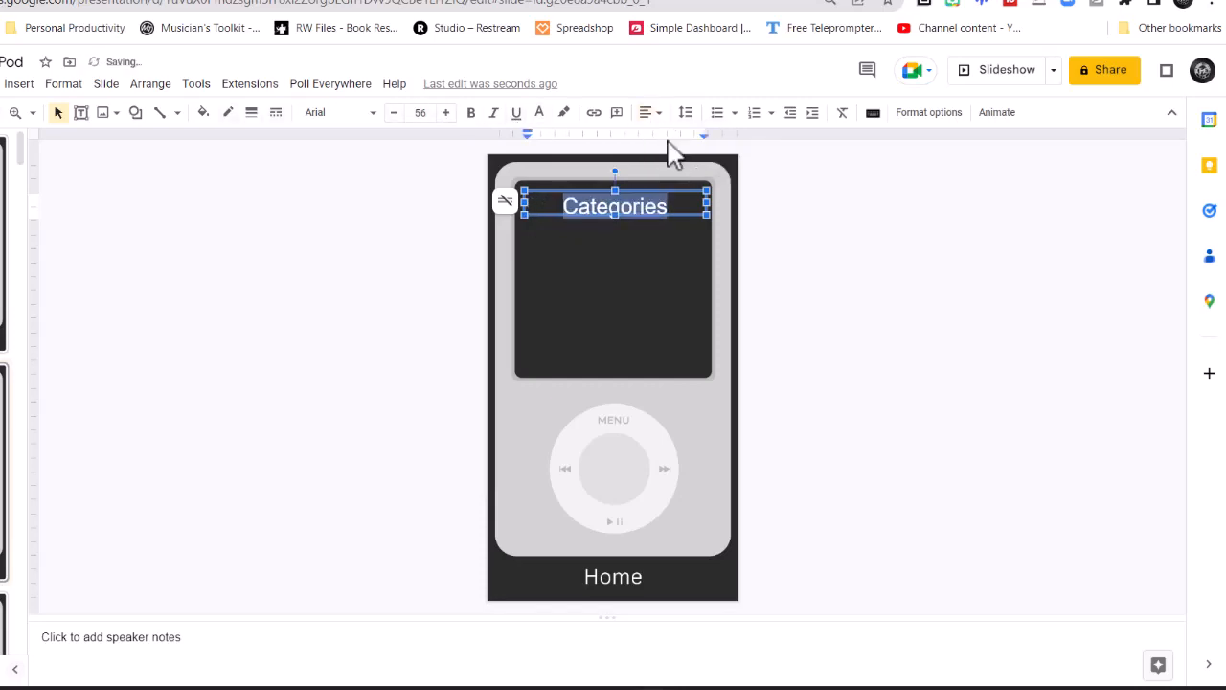
left_click(517, 114)
left_click(673, 209)
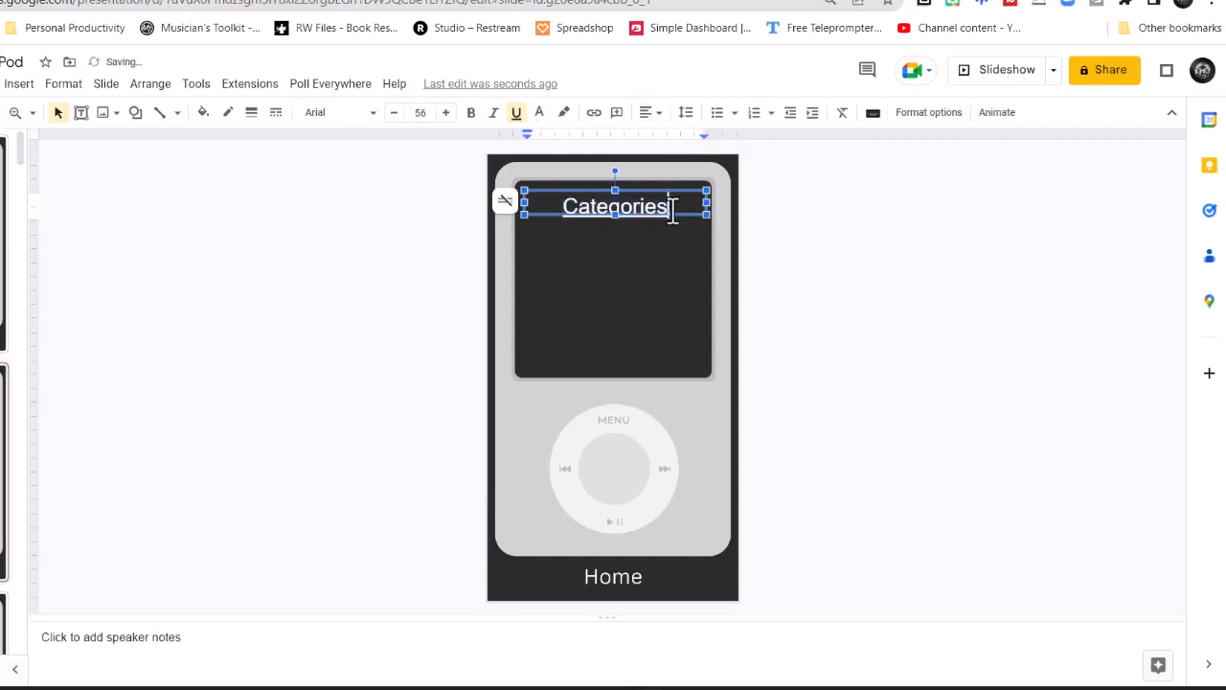
- Add Classical, Rock and Jazz on separate lines below the Categories heading
key("Return")
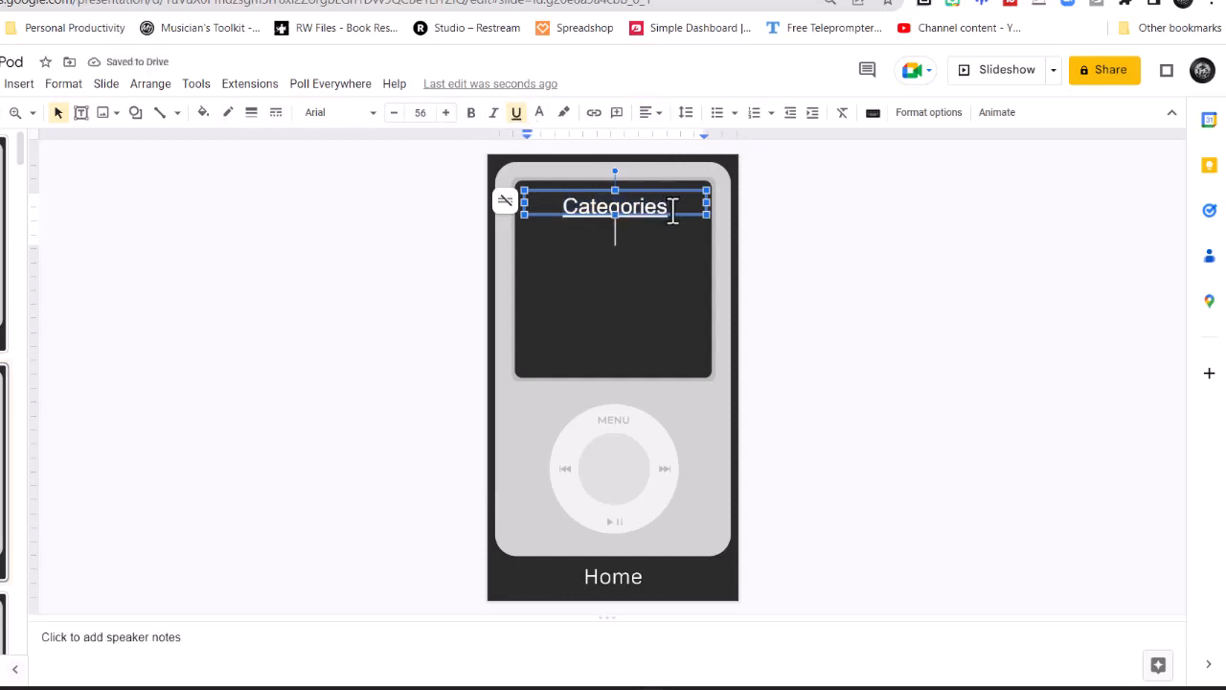
type("Classical")
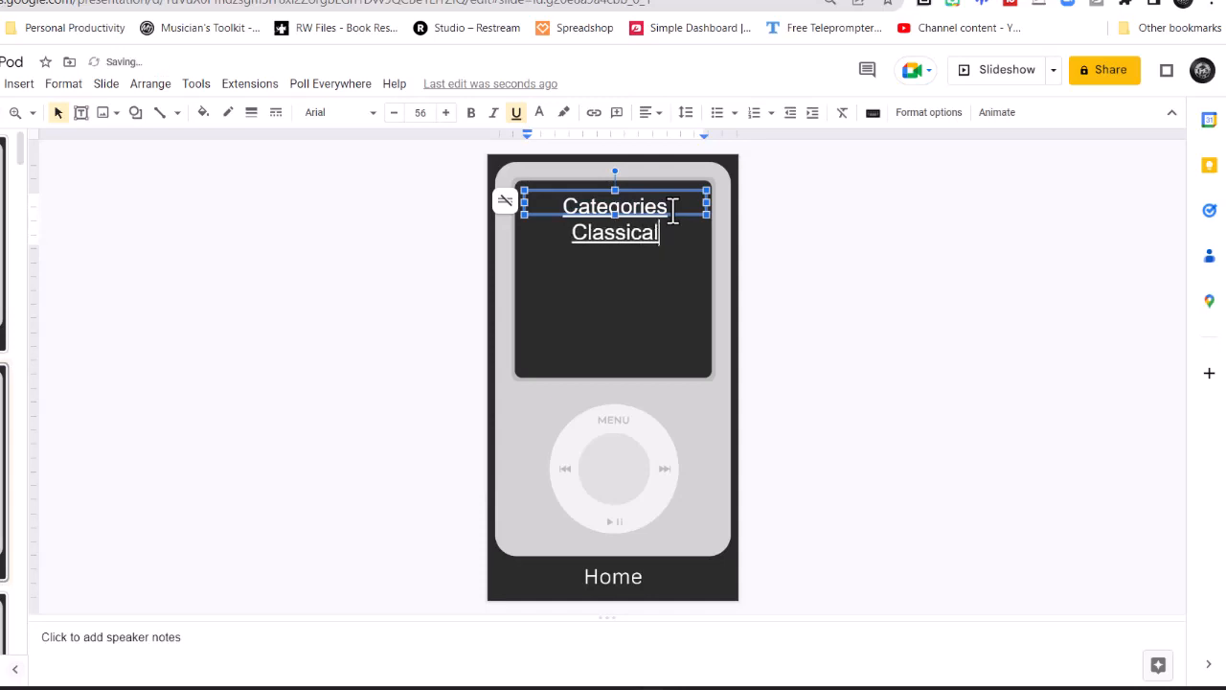
key("Return")
type("Rock")
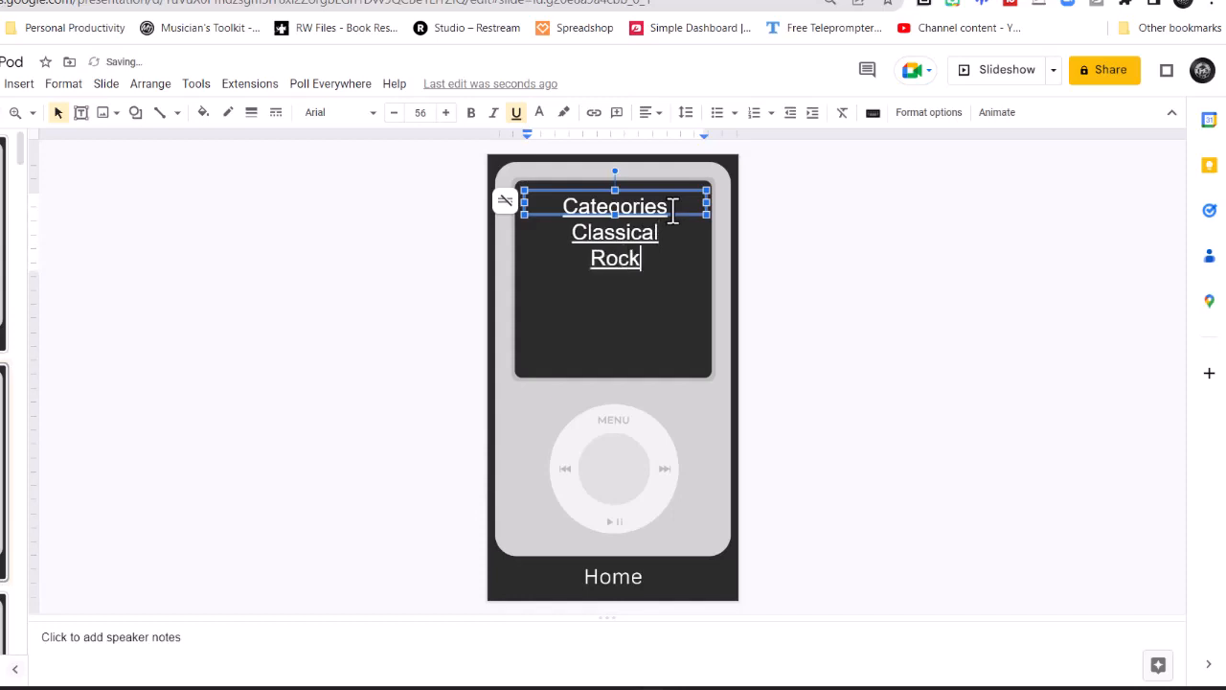
key("Return")
type("Jazz")
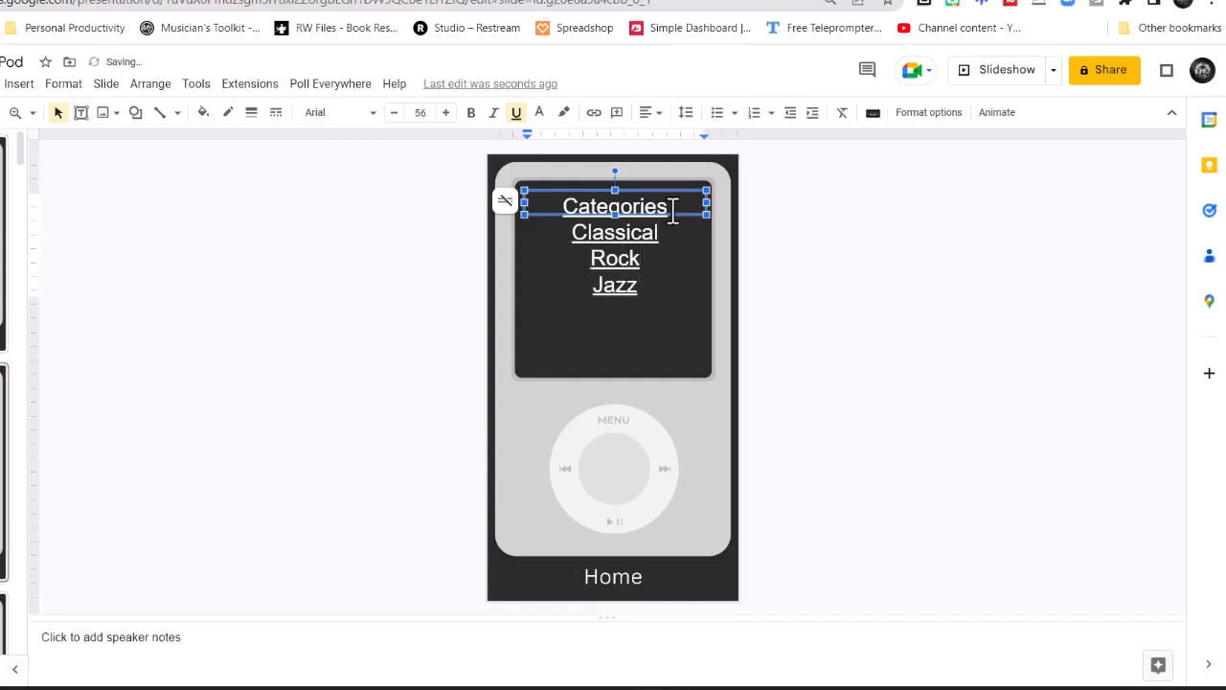
- Add Easy Listening and Playlists on separate lines below Jazz in the category menu
key("Return")
type("Easy List")
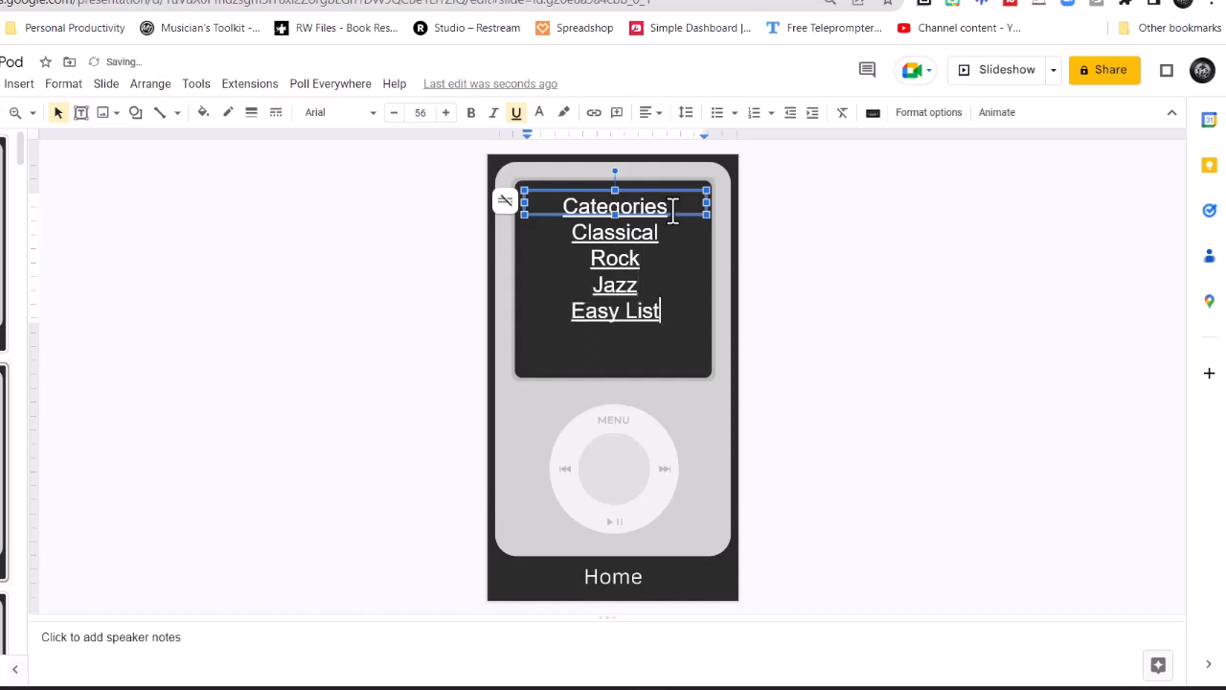
type("ening")
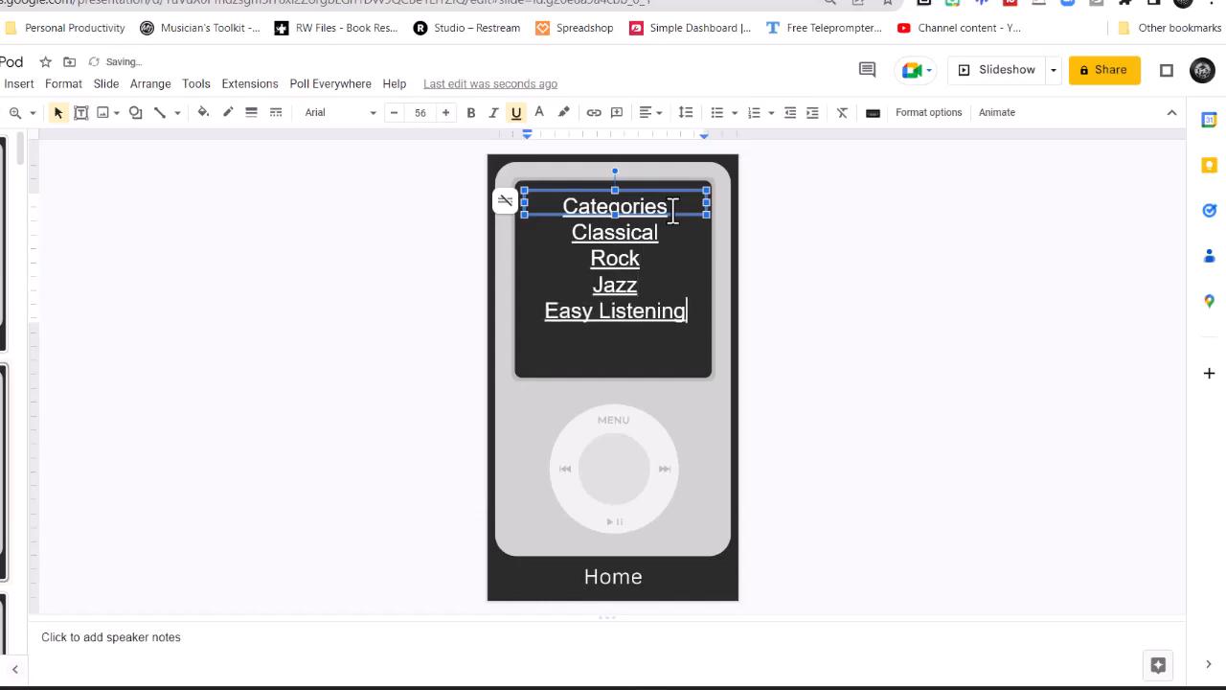
key("Return")
type("Playlist")
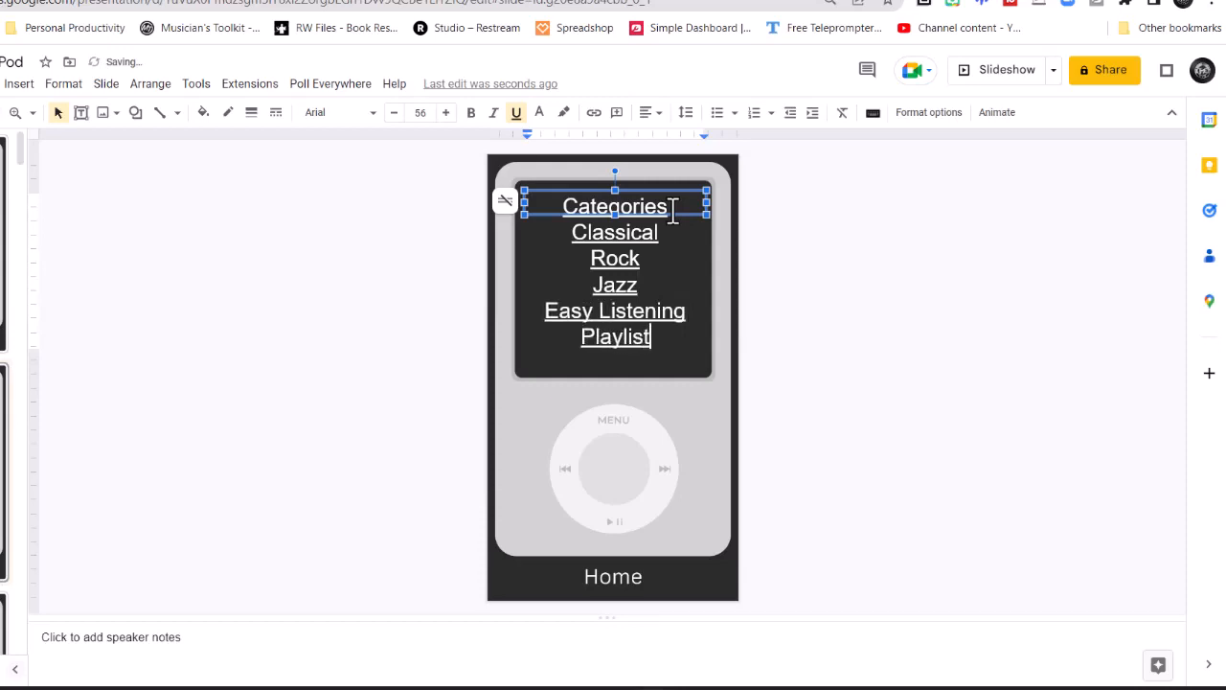
type("s")
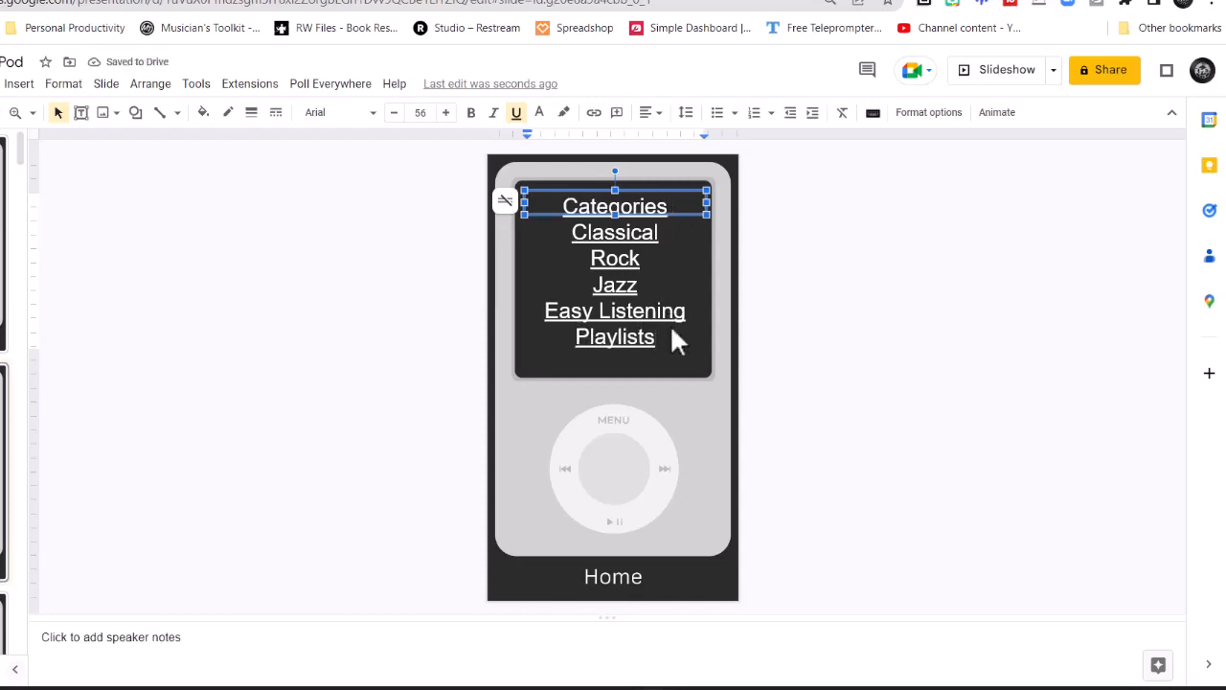
key("Escape")
- Remove the underline from all the menu text and reapply it to the Categories heading only
left_click(575, 235)
double_click(596, 205)
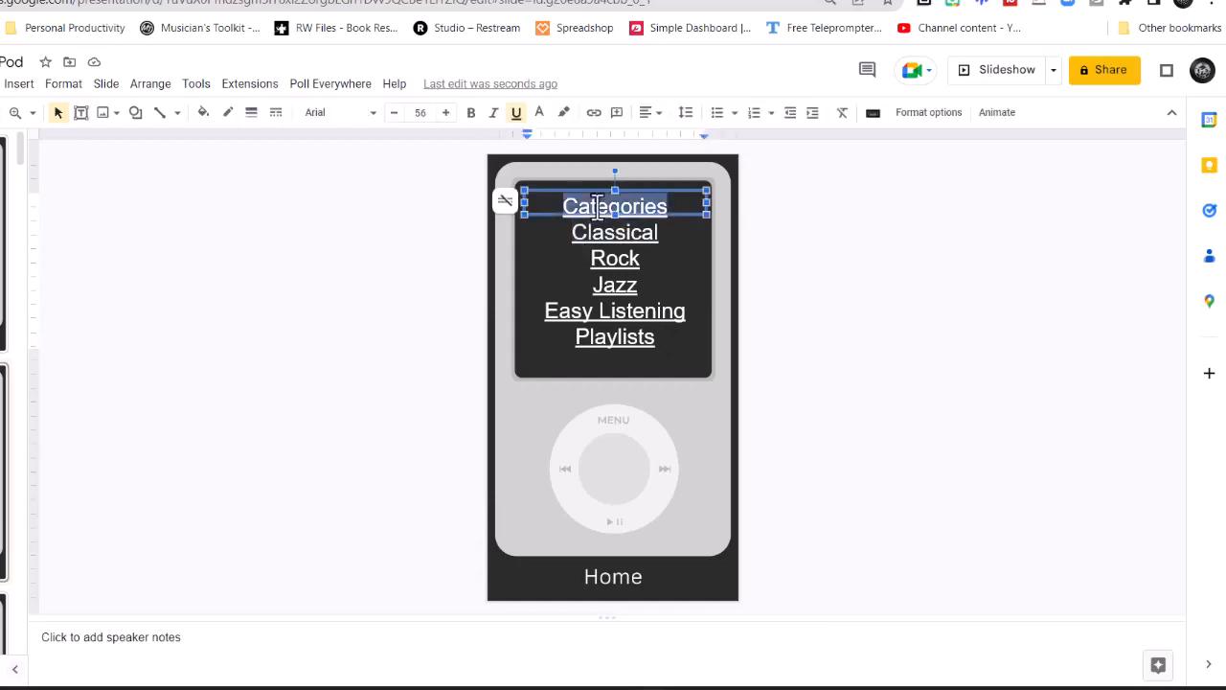
key("ctrl+a")
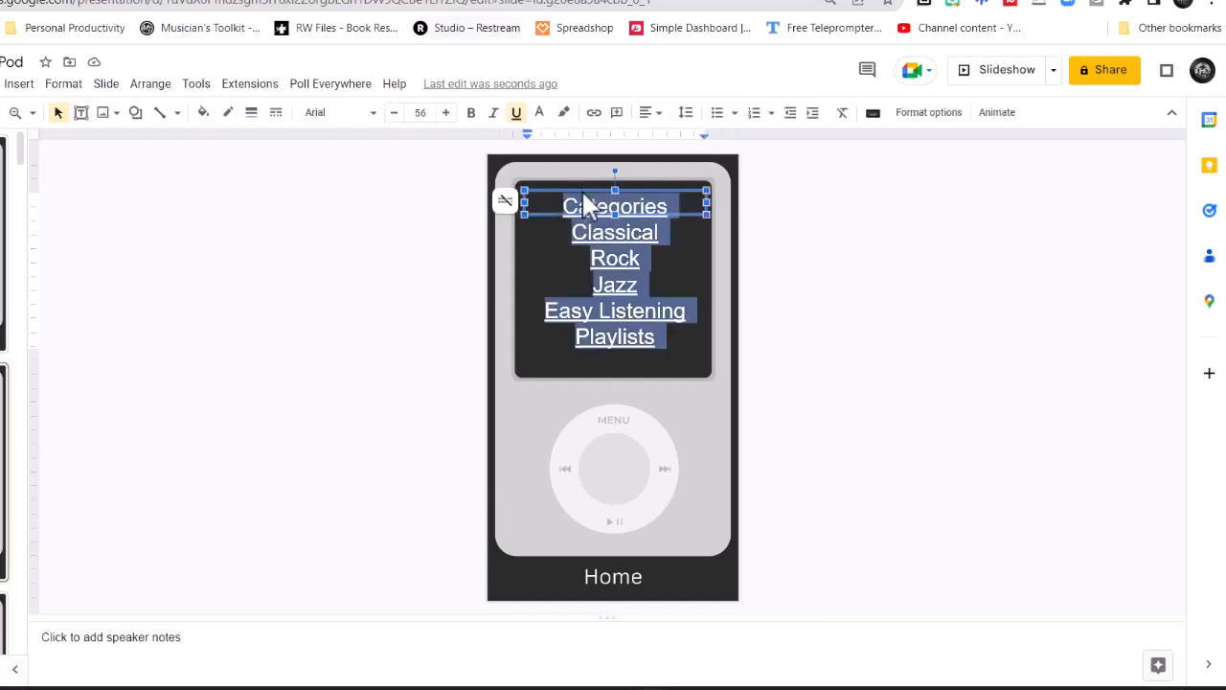
left_click(513, 115)
double_click(616, 206)
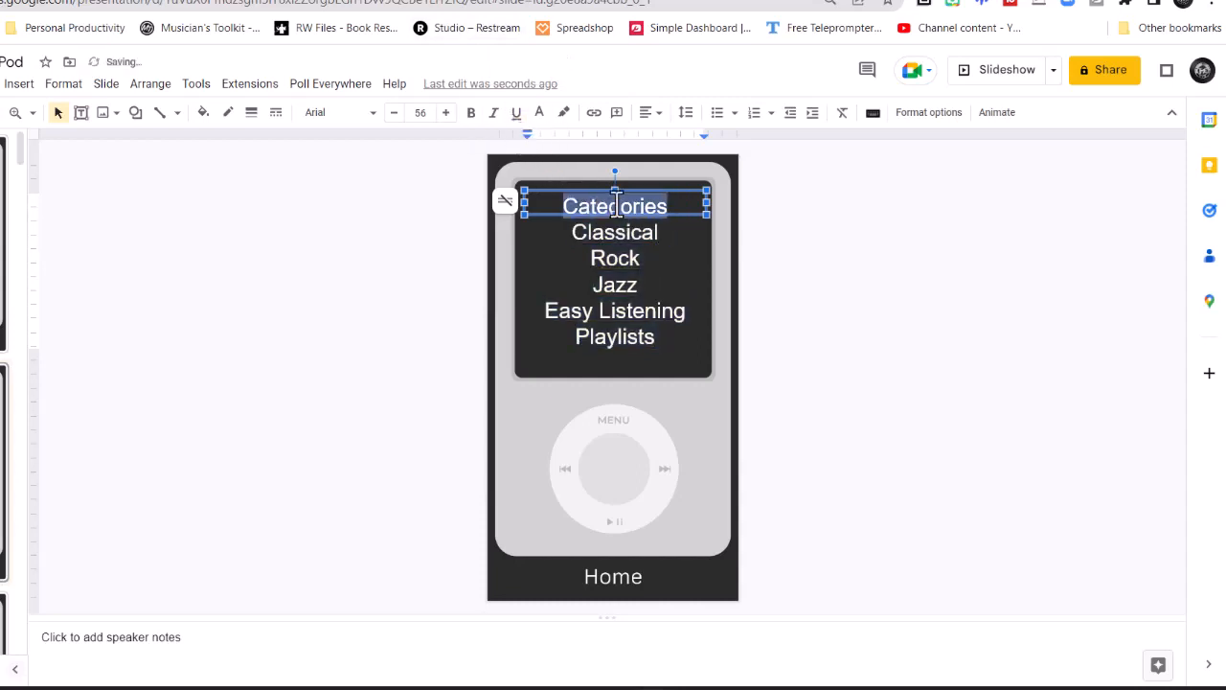
left_click(516, 116)
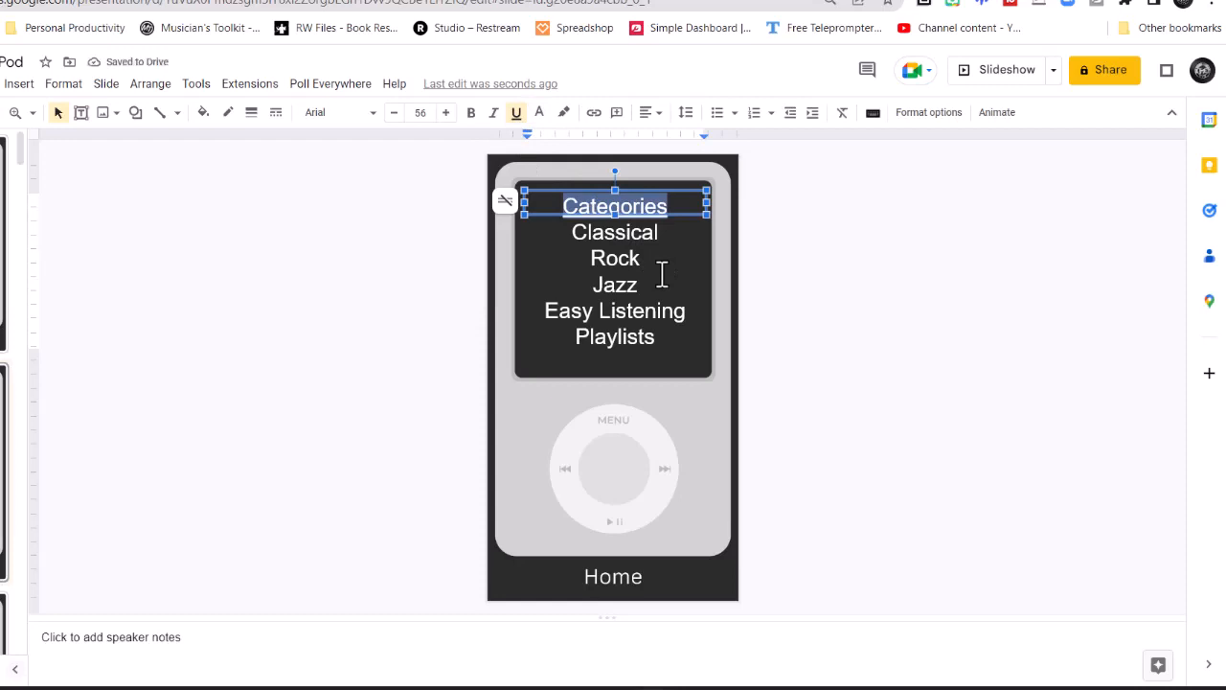
- Increase the font size of the heading and all five categories to 64
key("ctrl+a")
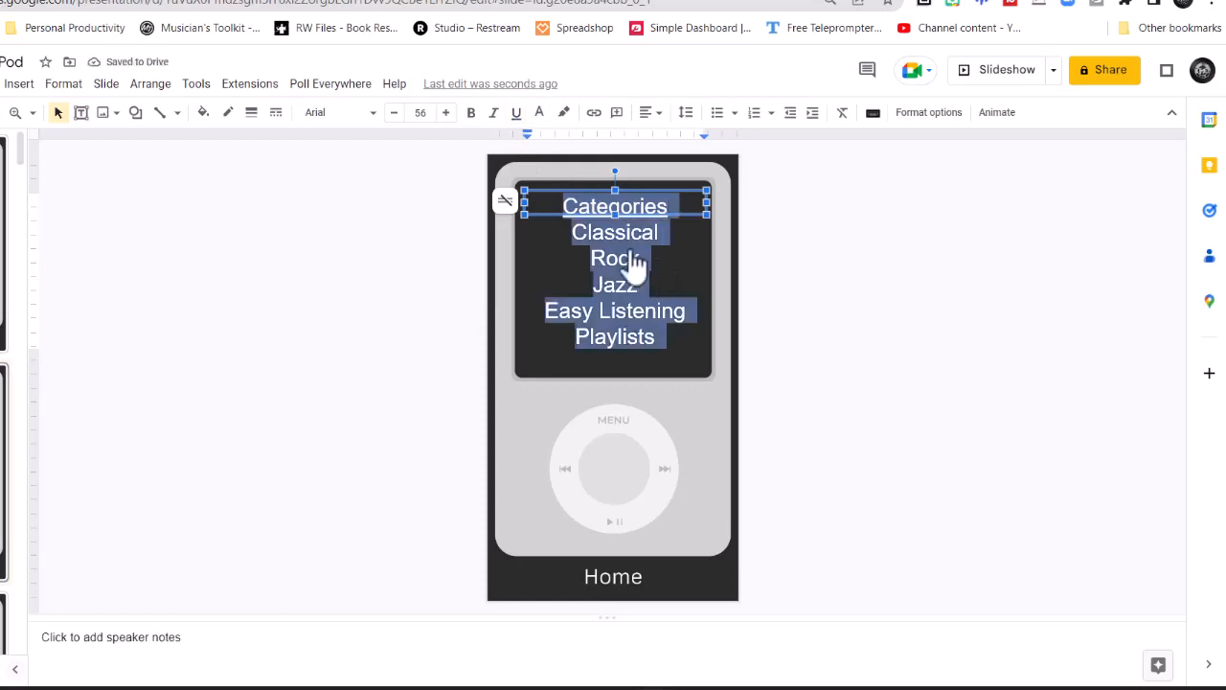
left_click(447, 113)
left_click(446, 113)
left_click(447, 113)
left_click(446, 113)
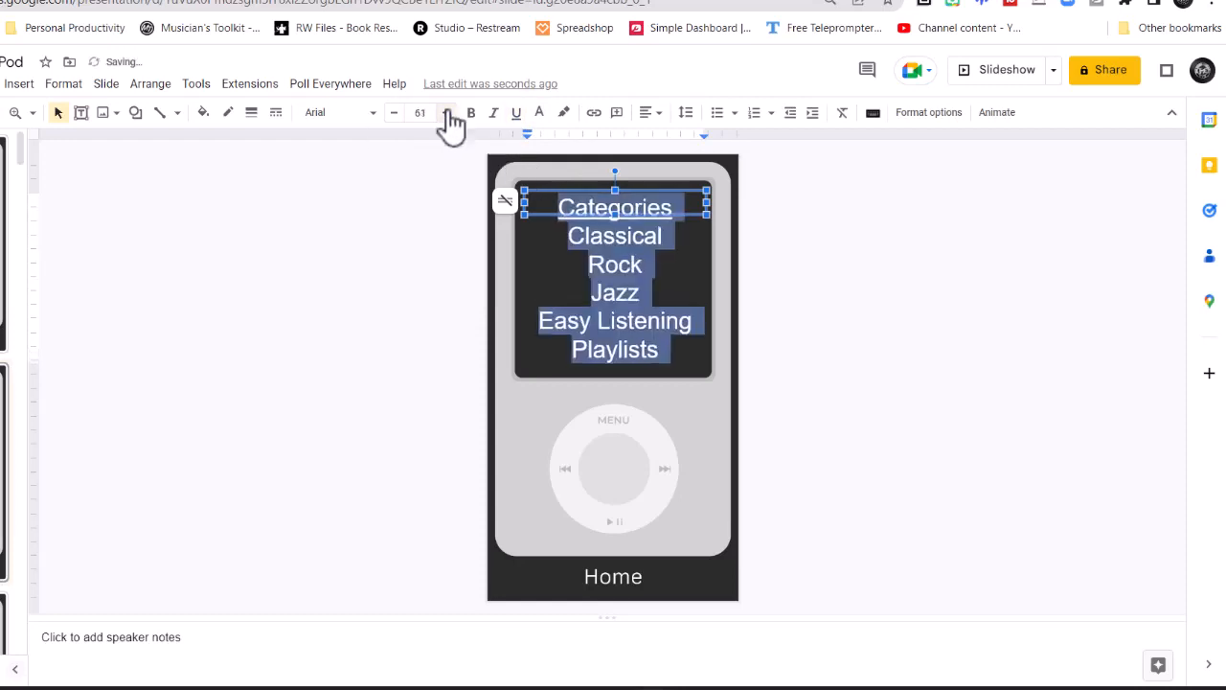
left_click(446, 113)
left_click(446, 113)
left_click(447, 113)
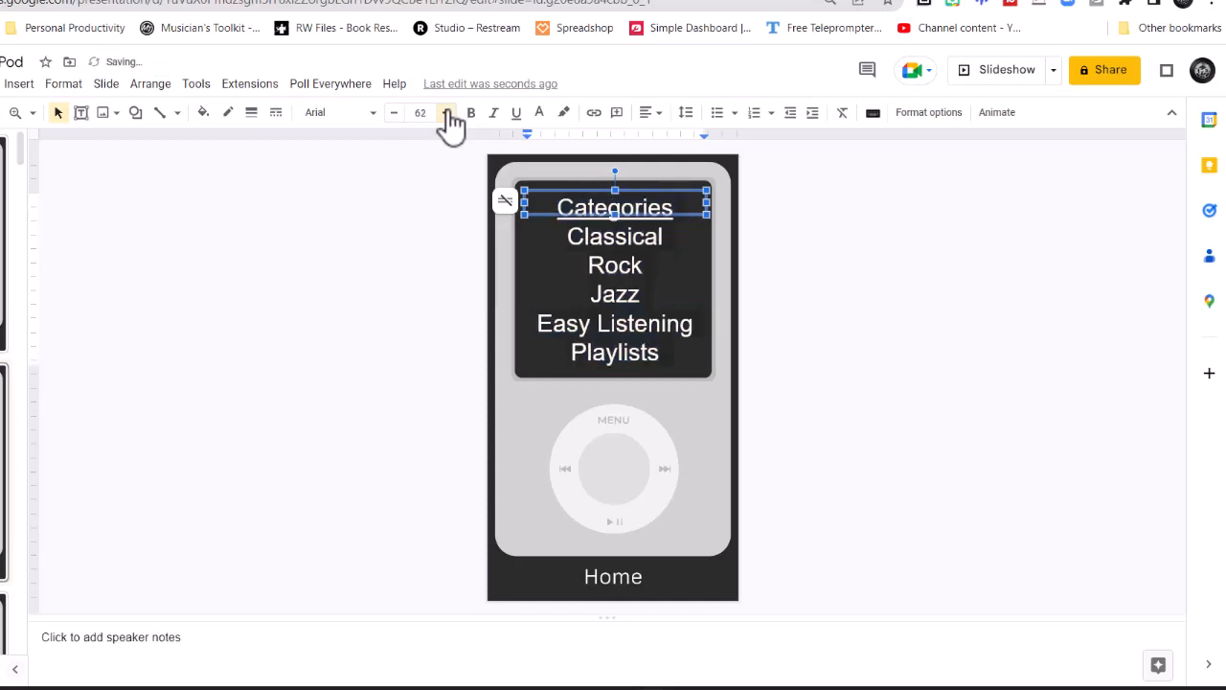
left_click(446, 113)
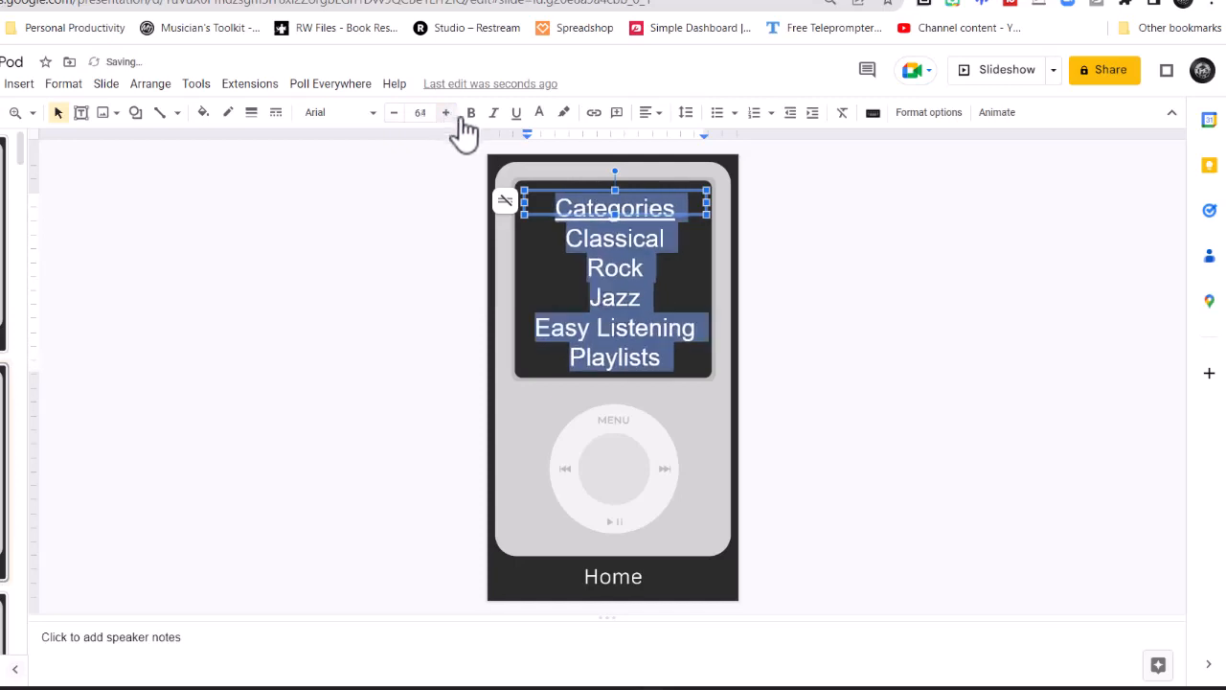
left_click(856, 350)
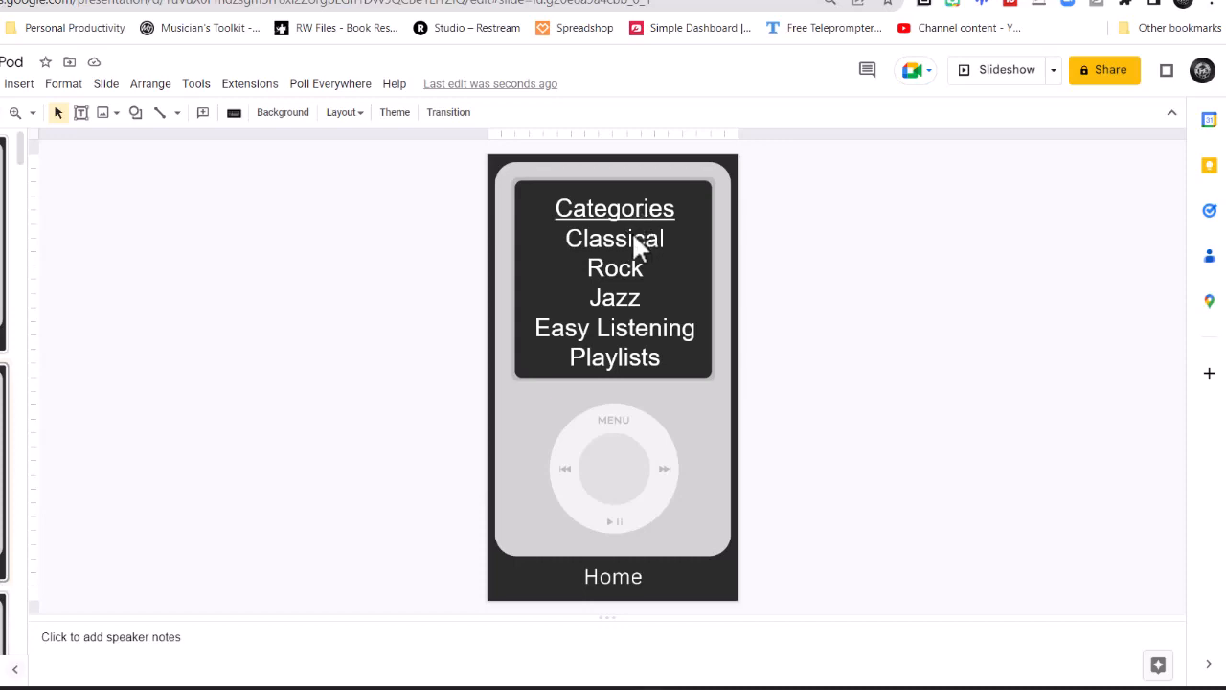
- Go to slide 3 and add a text box across the upper part of the iPod's dark screen
scroll(77, 464, "down", 2)
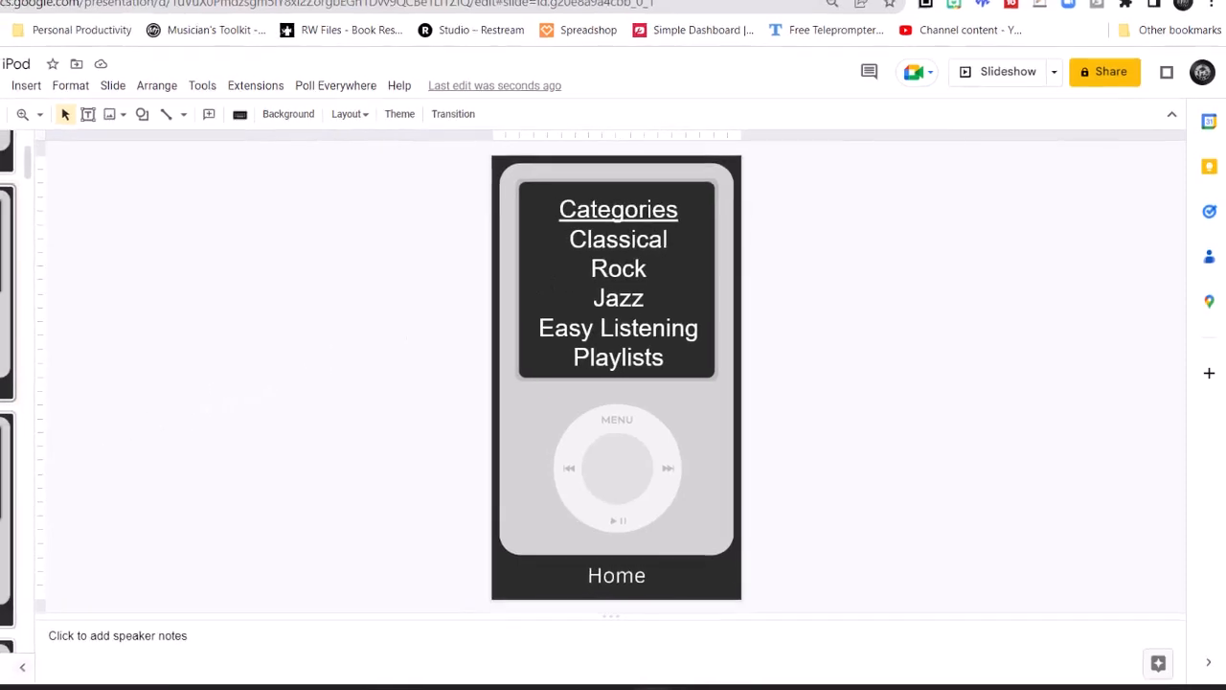
scroll(104, 455, "down", 2)
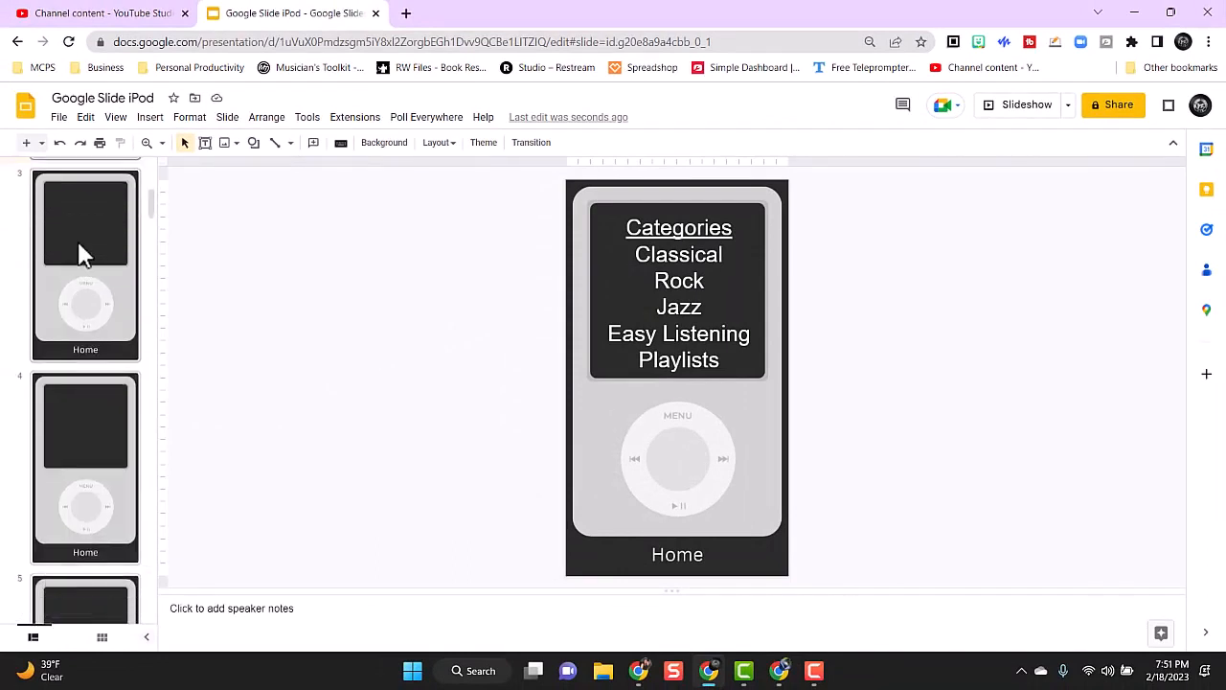
left_click(77, 245)
left_click(74, 419)
scroll(104, 500, "up", 3)
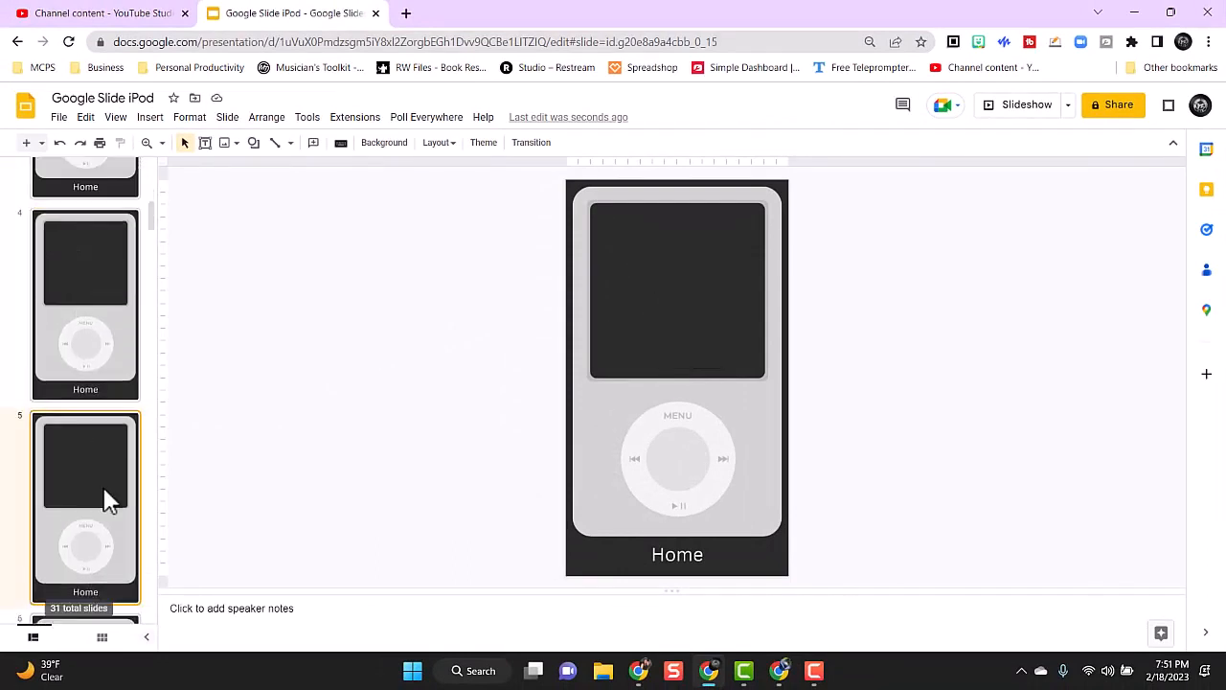
left_click(107, 505)
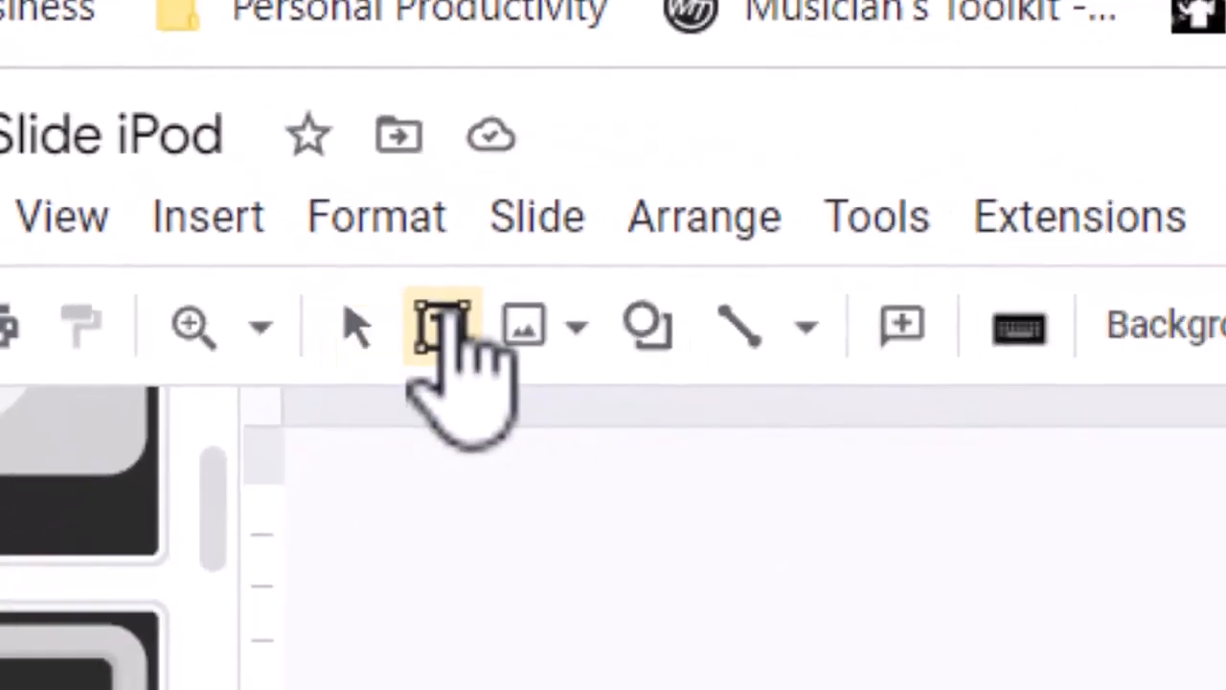
left_click(536, 395)
mouse_move(682, 209)
left_mouse_down()
mouse_move(859, 285)
mouse_move(883, 278)
left_mouse_up()
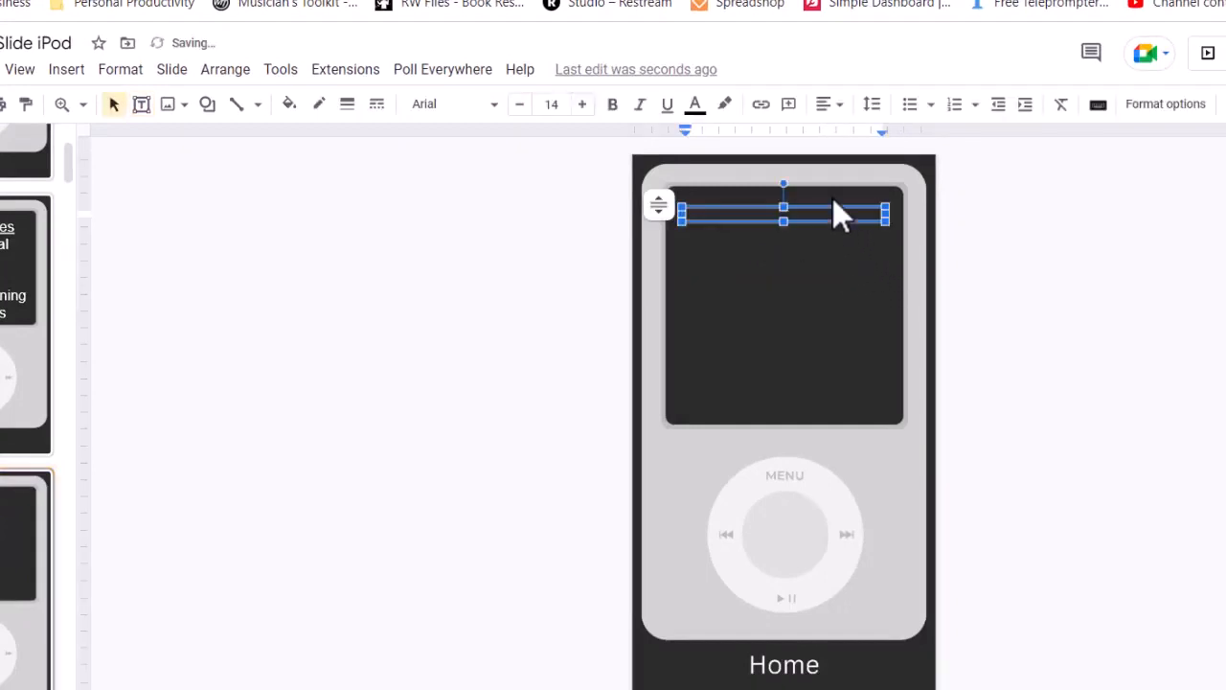
- Enter the title "Classical" in the new text box on slide 3 and color it white
type("teste")
key("ctrl+a")
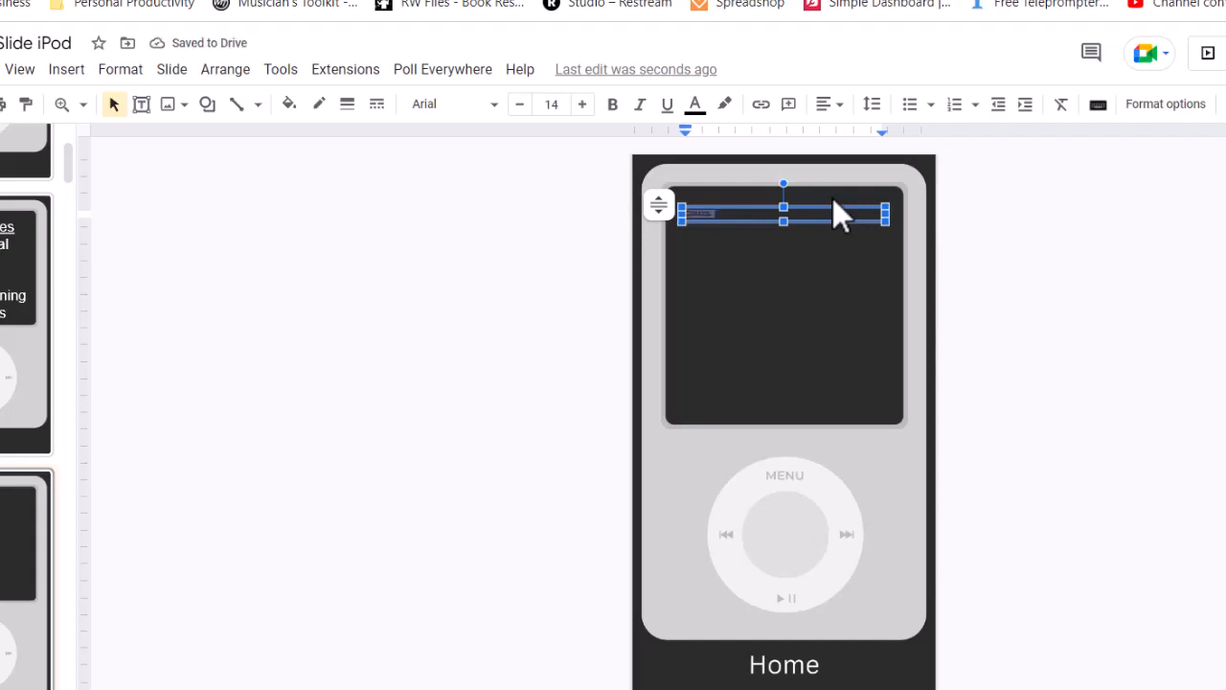
left_click(696, 104)
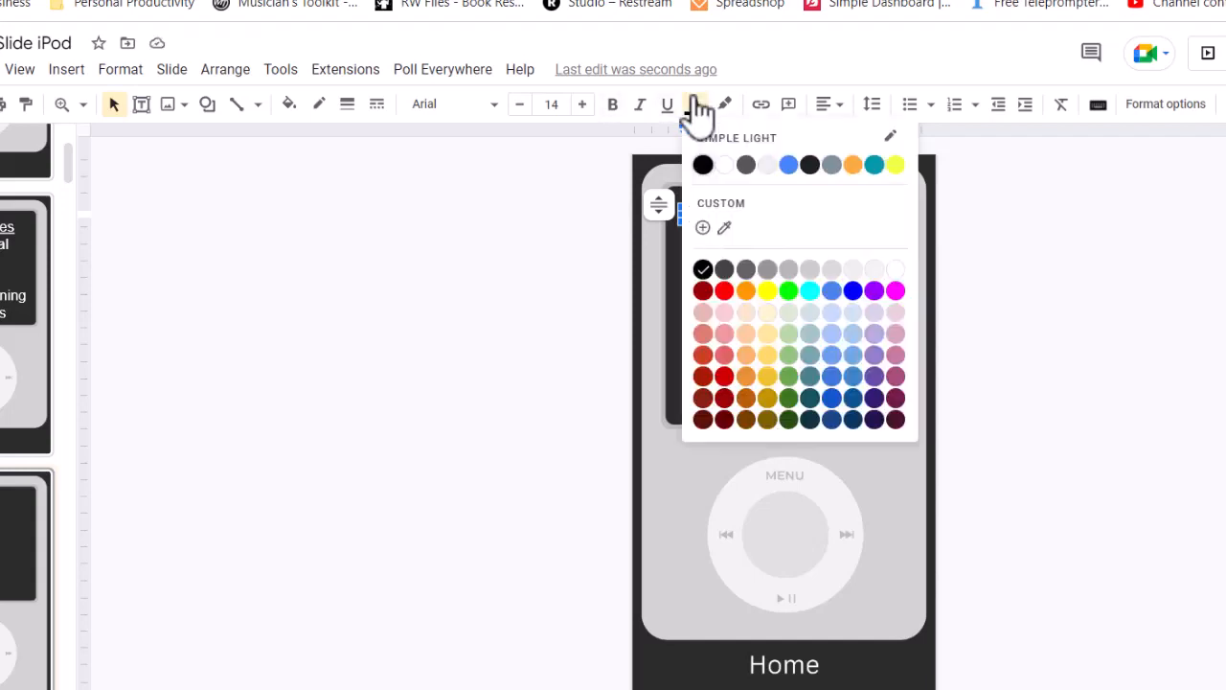
left_click(896, 269)
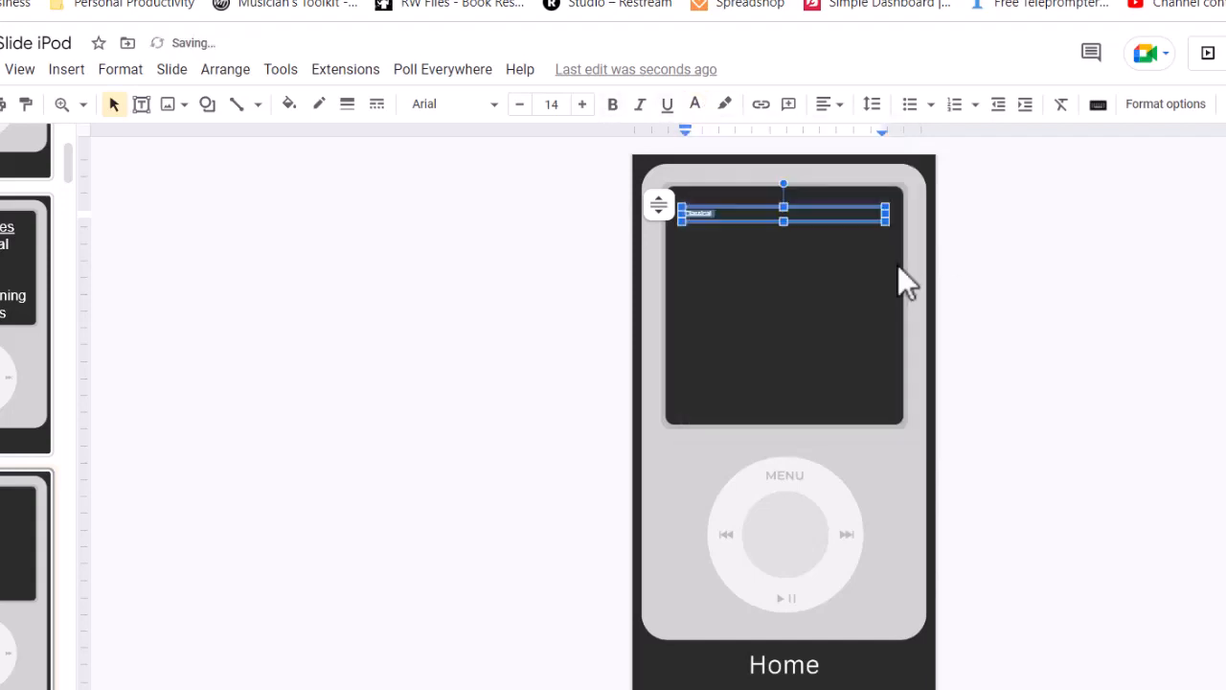
- Increase the font size of the Classical title on slide 3 to 73
left_click(582, 105)
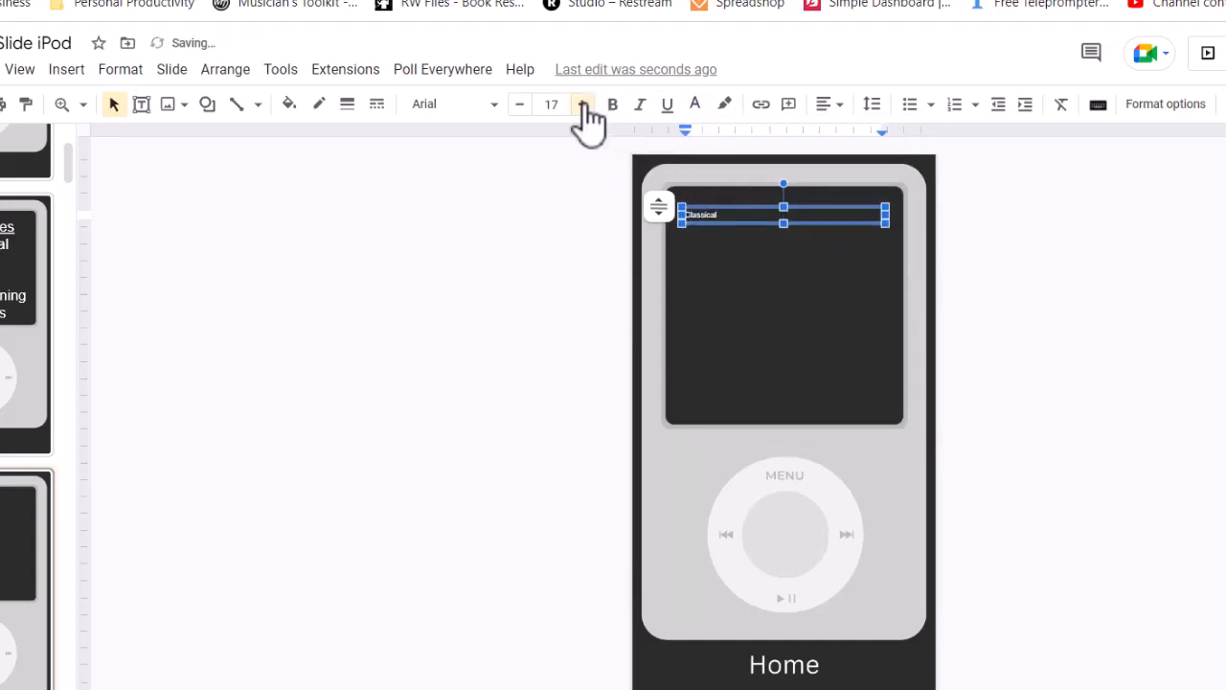
left_click(581, 105)
left_click(582, 105)
left_click(581, 106)
left_click(581, 106)
left_click(582, 105)
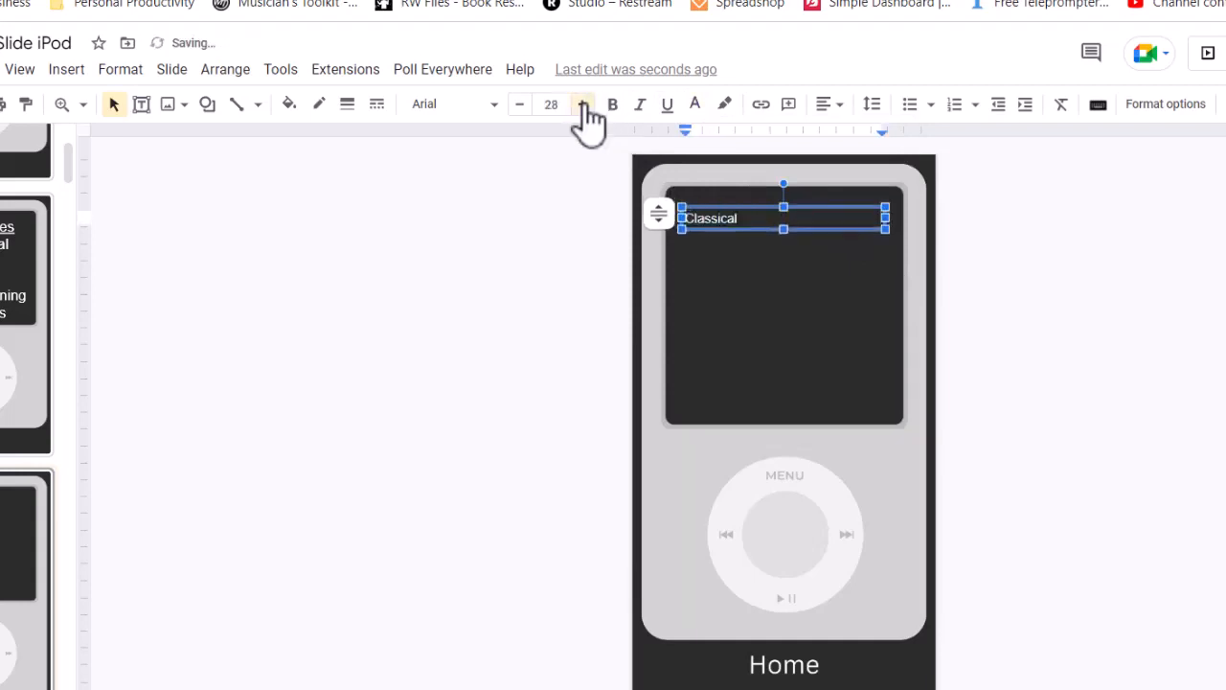
left_click(582, 106)
left_click(581, 105)
left_click(582, 105)
left_click(582, 105)
left_click(581, 105)
left_click(581, 105)
left_click(581, 105)
left_click(581, 106)
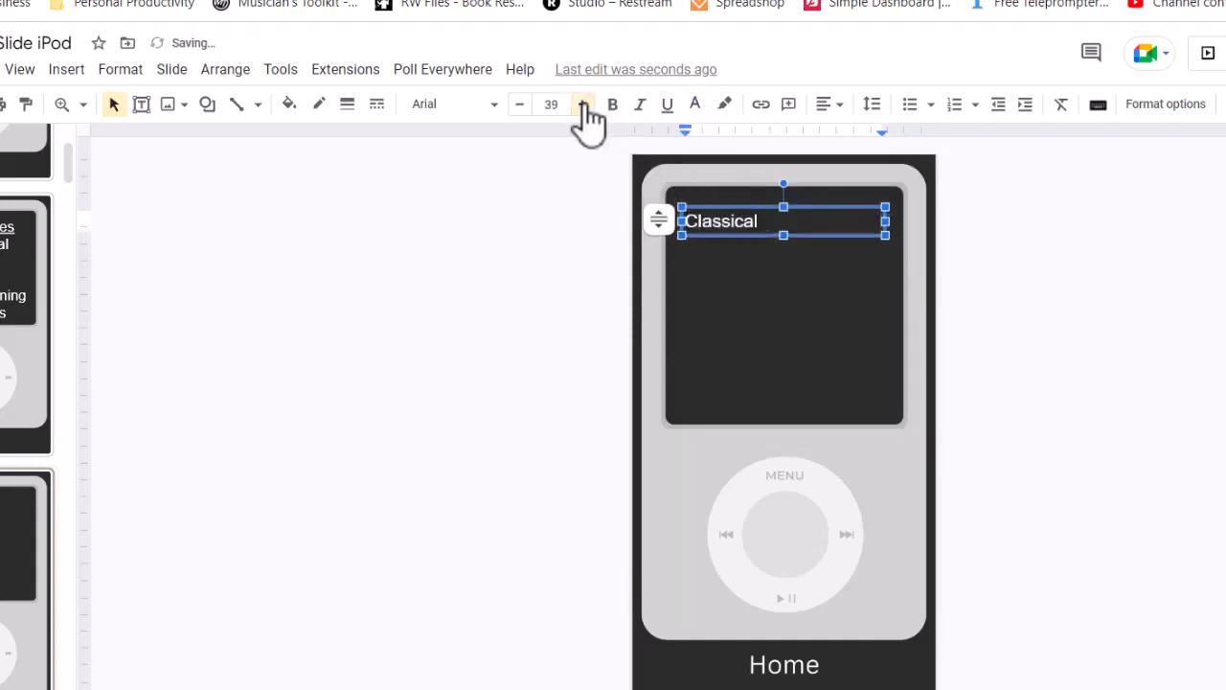
left_click(582, 105)
left_click(581, 106)
left_click(581, 105)
left_click(581, 105)
left_click(581, 105)
left_click(582, 105)
left_click(581, 106)
left_click(581, 105)
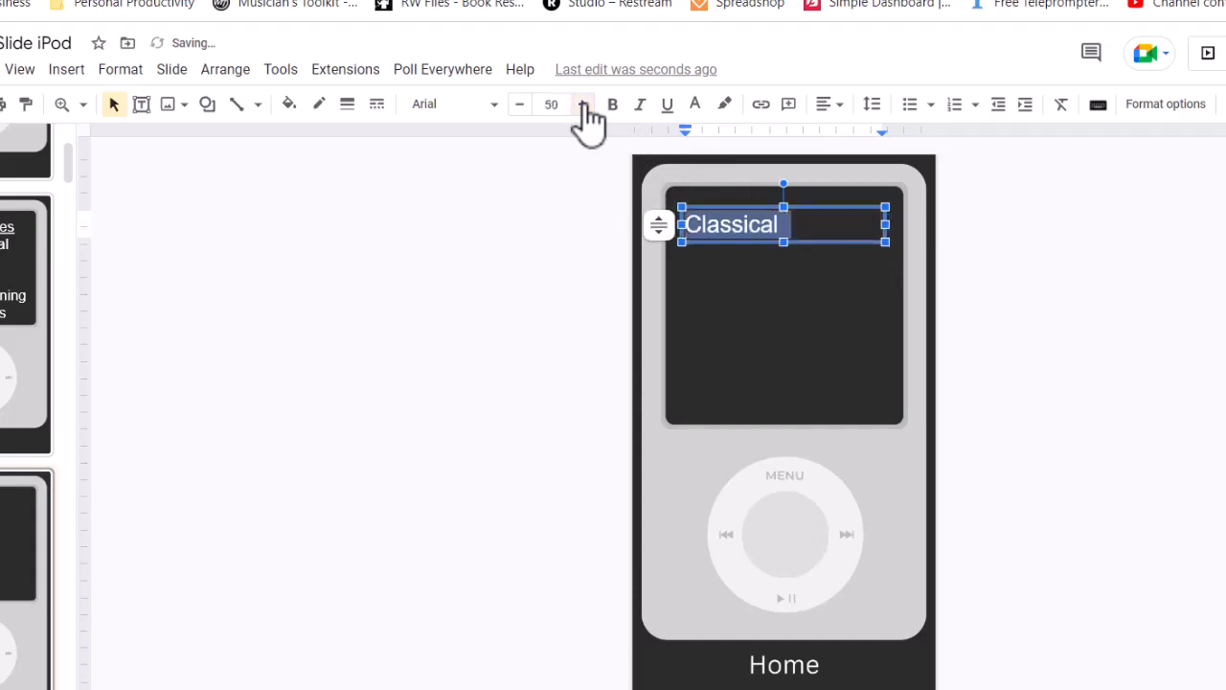
left_click(582, 105)
left_click(581, 105)
left_click(581, 106)
left_click(581, 105)
left_click(582, 106)
left_click(581, 105)
left_click(581, 105)
left_click(581, 106)
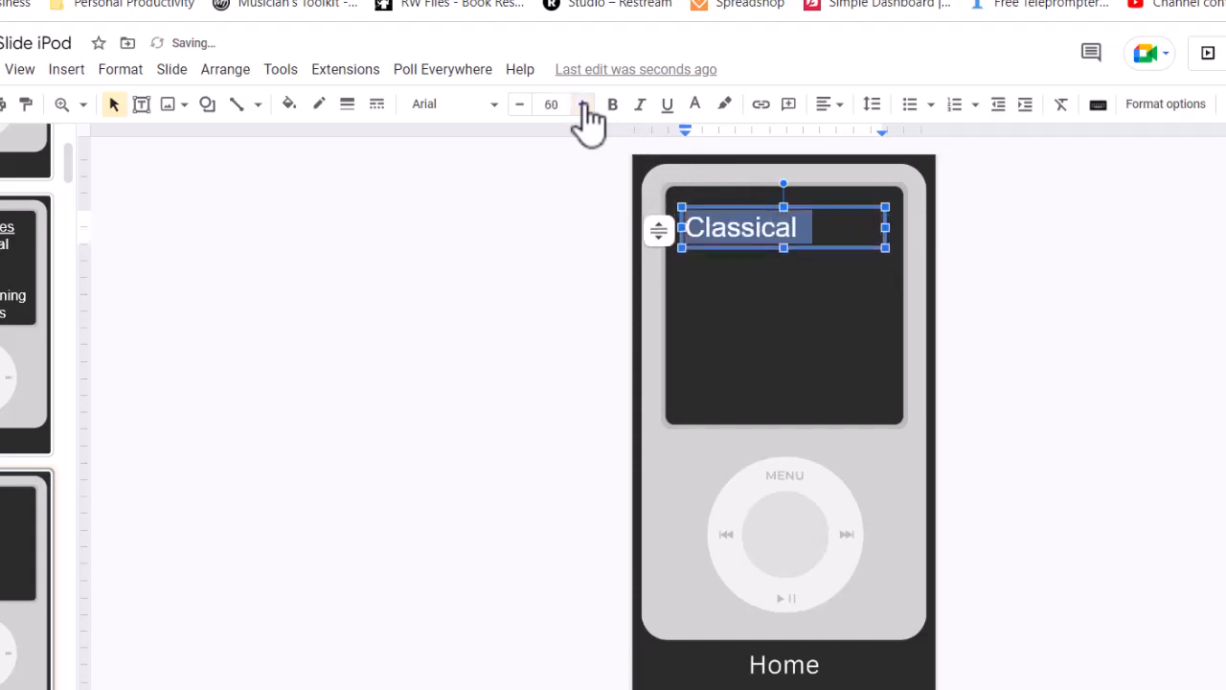
left_click(582, 105)
left_click(581, 106)
left_click(582, 105)
left_click(581, 105)
left_click(582, 106)
left_click(582, 106)
left_click(581, 105)
left_click(582, 106)
left_click(582, 106)
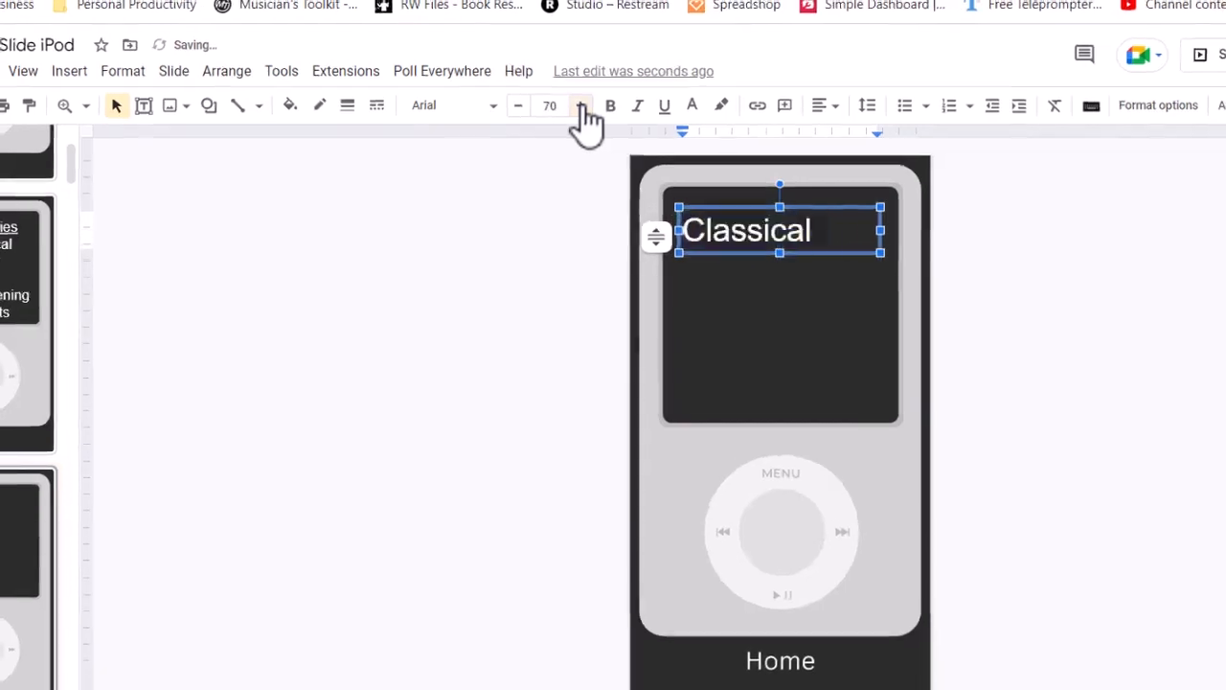
left_click(581, 105)
left_click(582, 105)
left_click(581, 106)
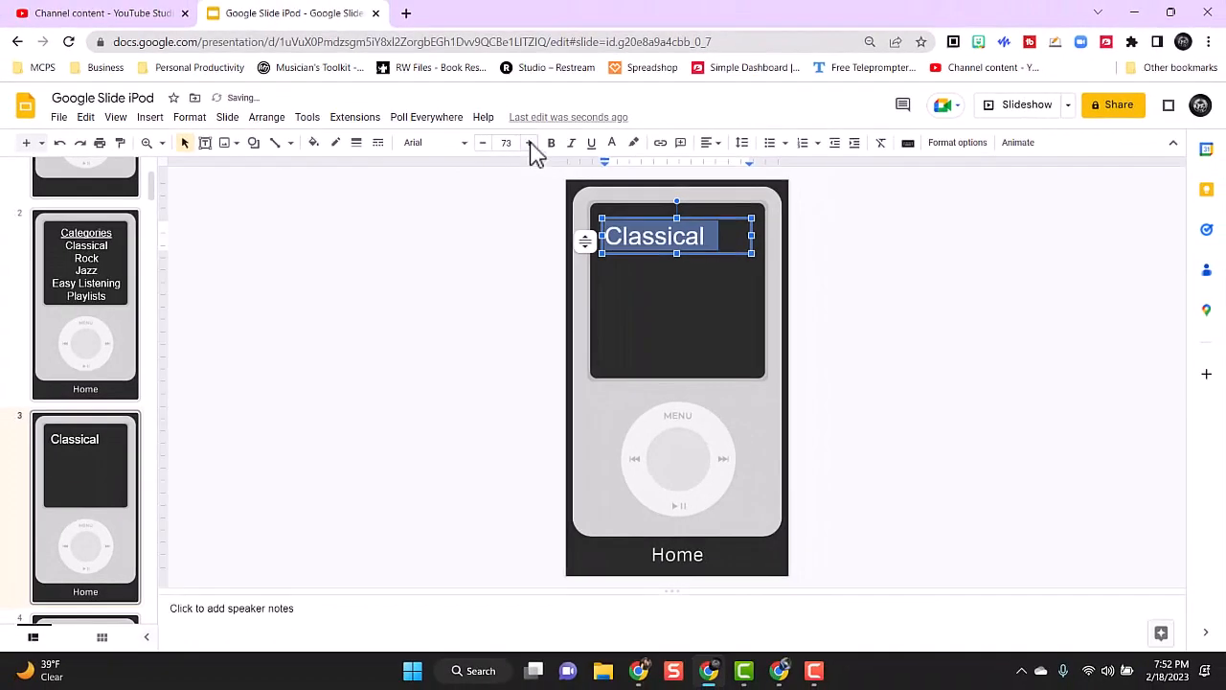
left_click(682, 269)
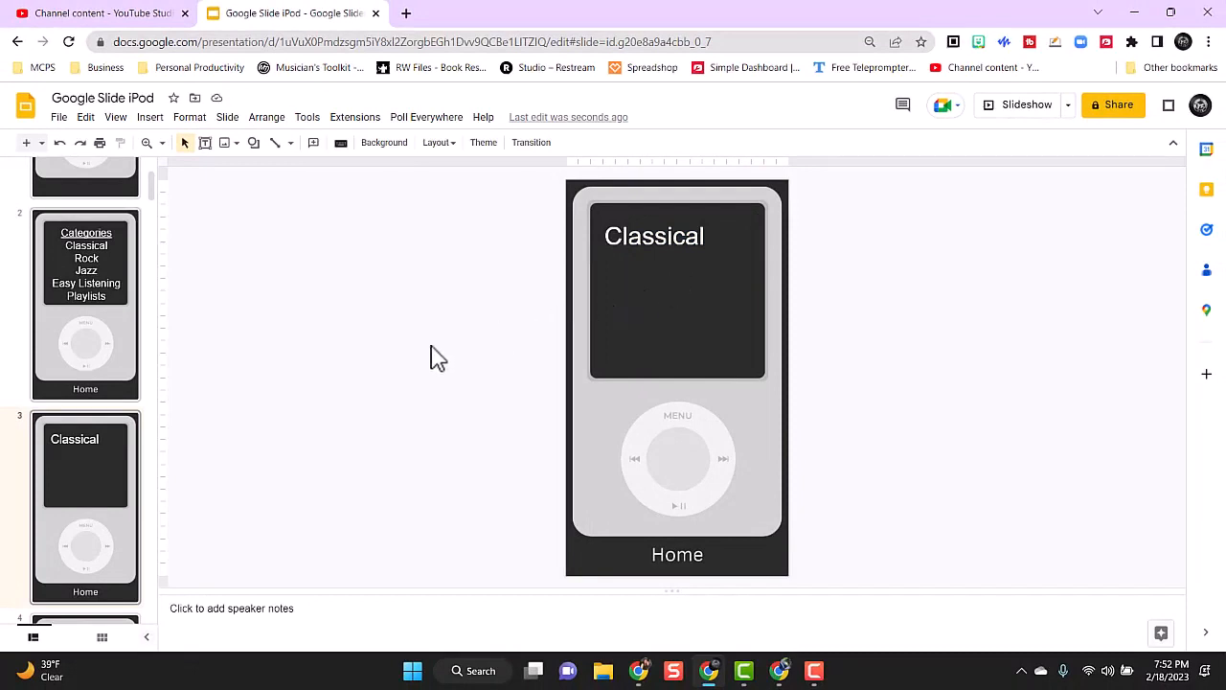
- Copy the Classical title from slide 3 to slide 4 and fit its text box across the upper part of the dark screen
scroll(91, 441, "down", 3)
left_click(90, 441)
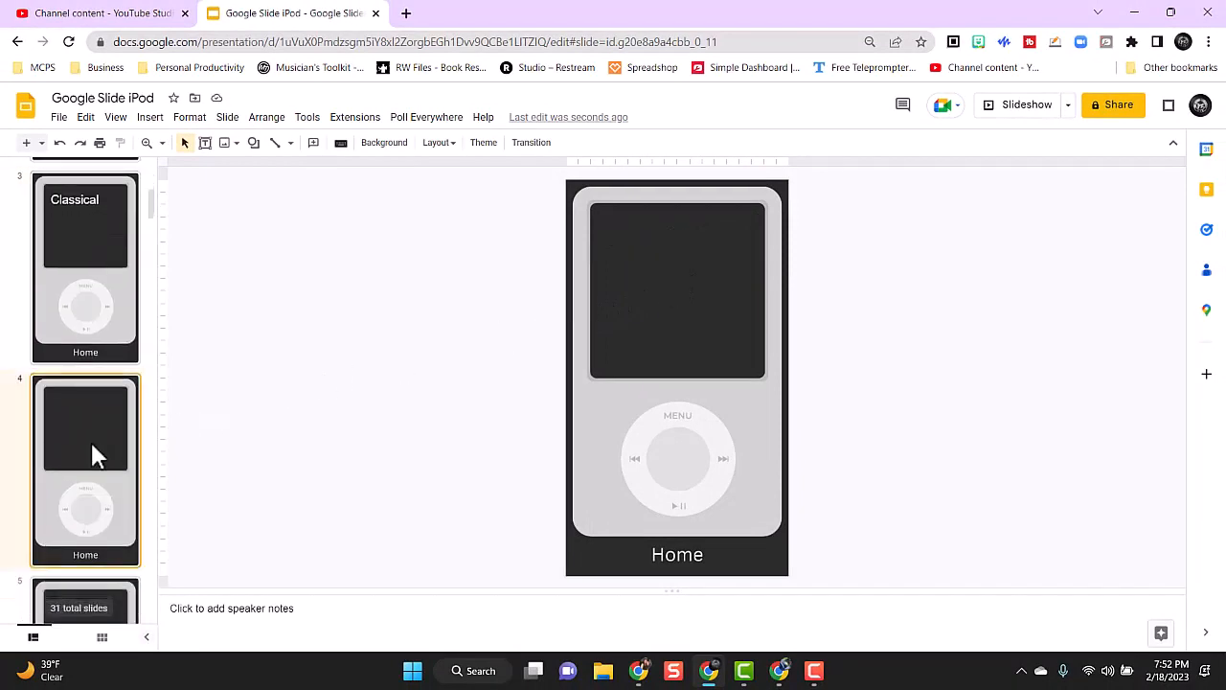
left_click(107, 276)
double_click(680, 237)
key("ctrl+c")
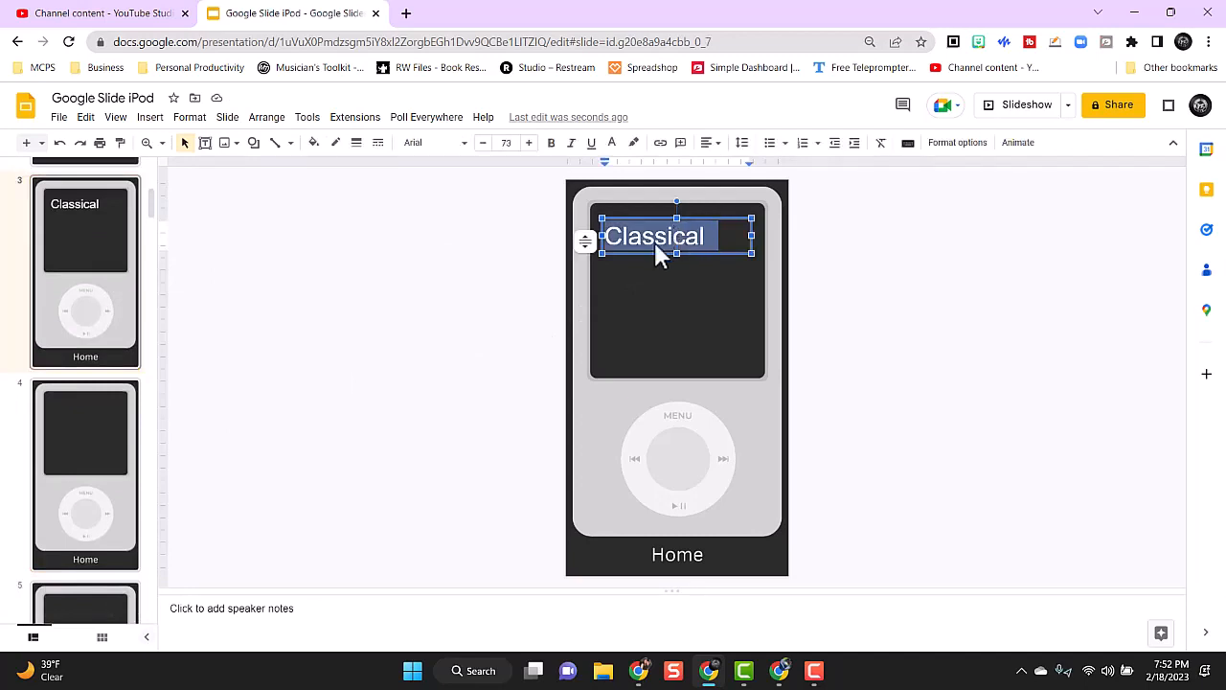
left_click(85, 435)
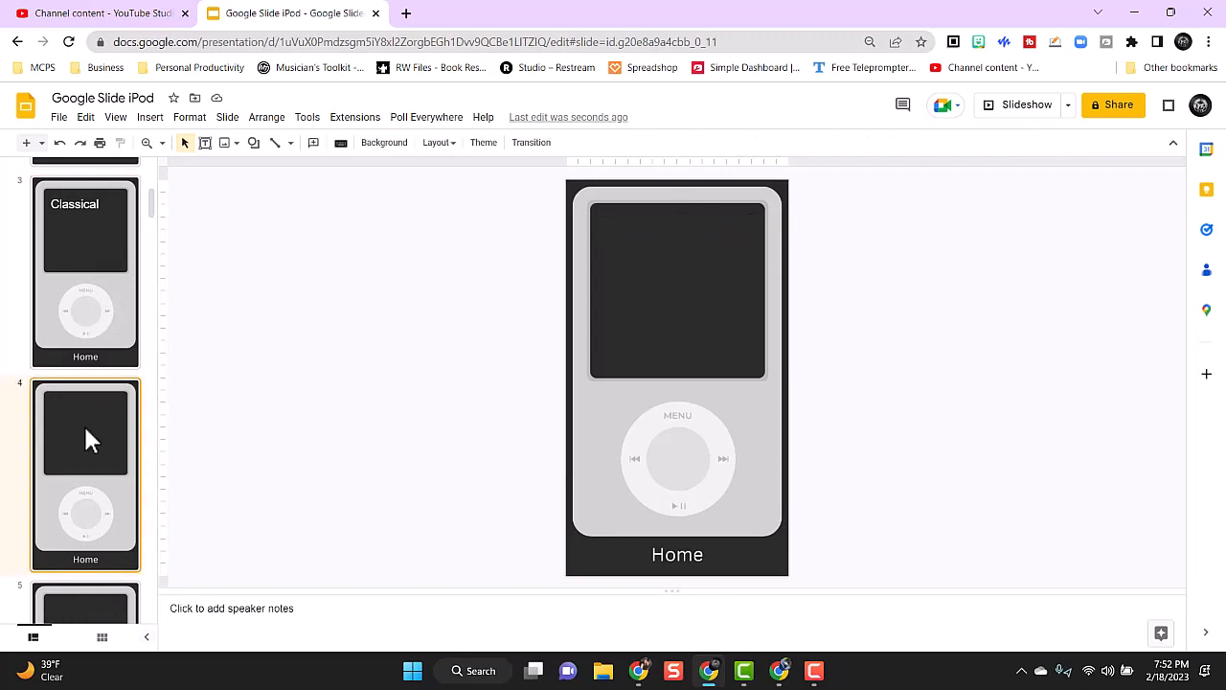
key("ctrl+v")
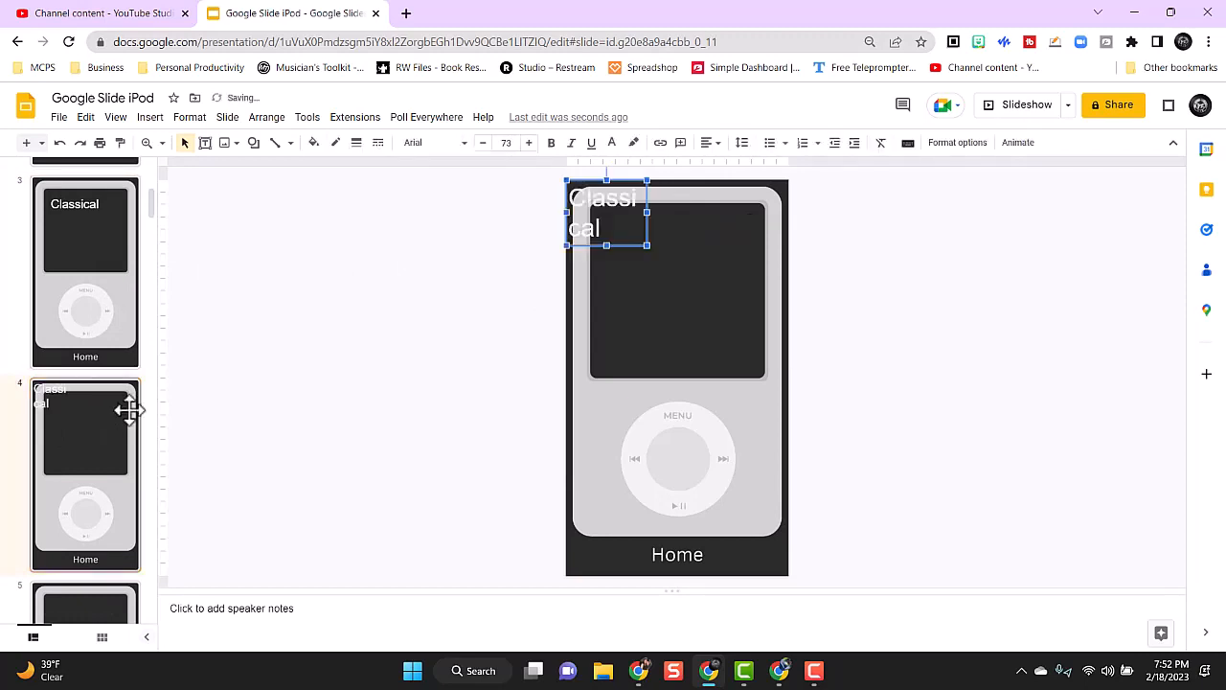
left_click_drag(647, 209, 759, 235)
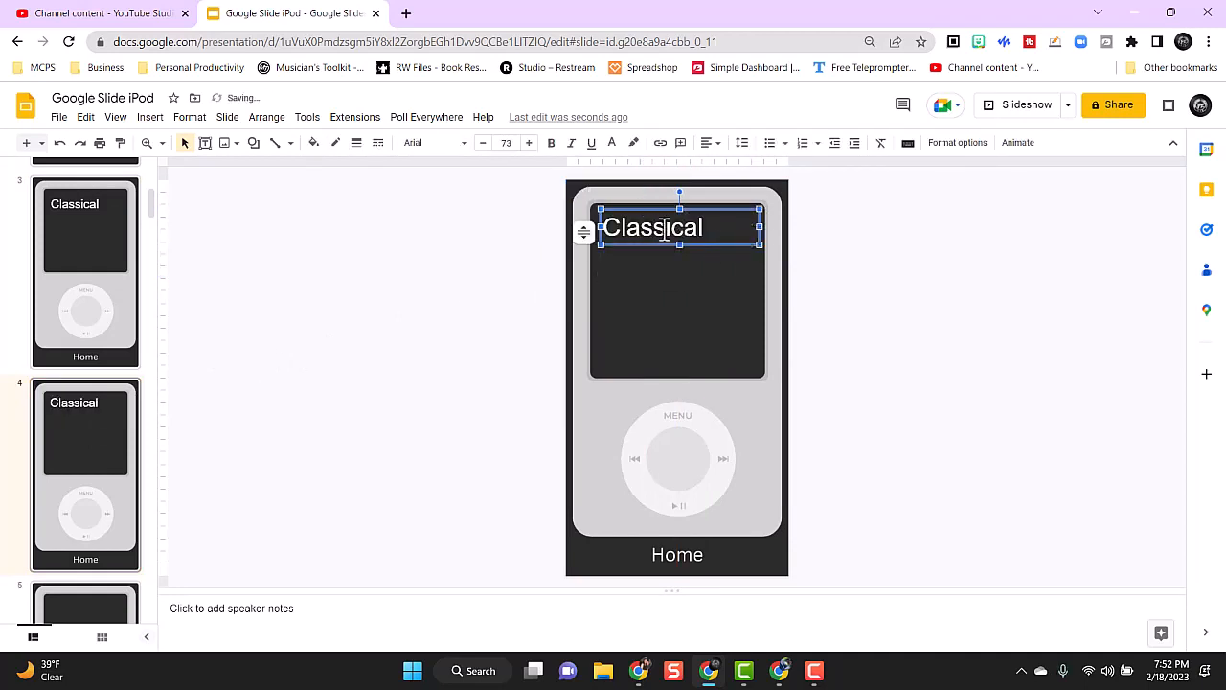
- Replace the title text on slide 4 with "Rock"
double_click(647, 227)
type("R")
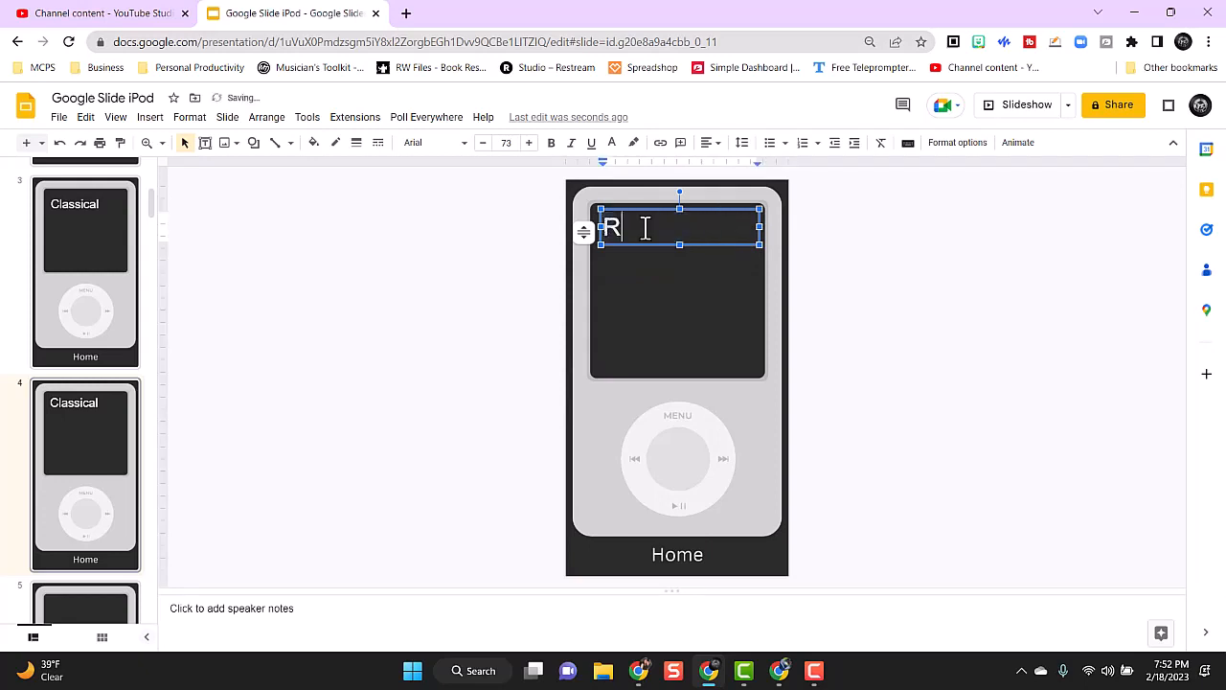
type("ock")
left_click(335, 318)
- Paste the Classical title onto slide 5 and fit its text box across the upper part of the dark screen
scroll(132, 299, "up", 3)
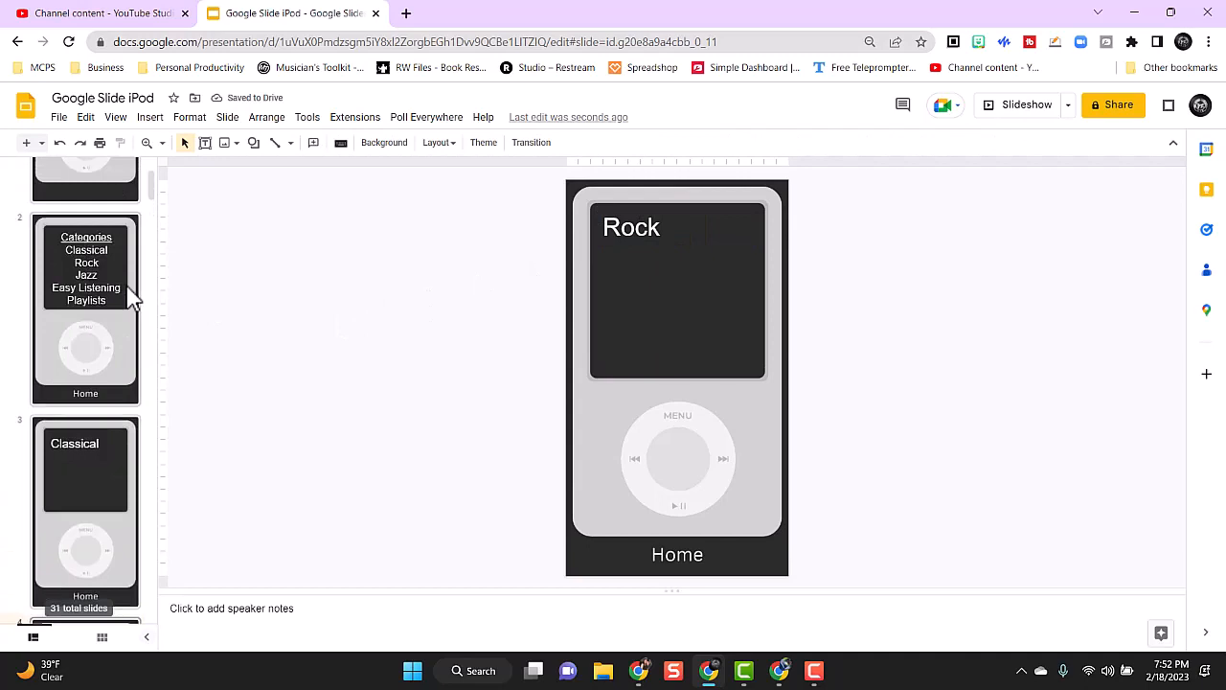
scroll(128, 290, "down", 5)
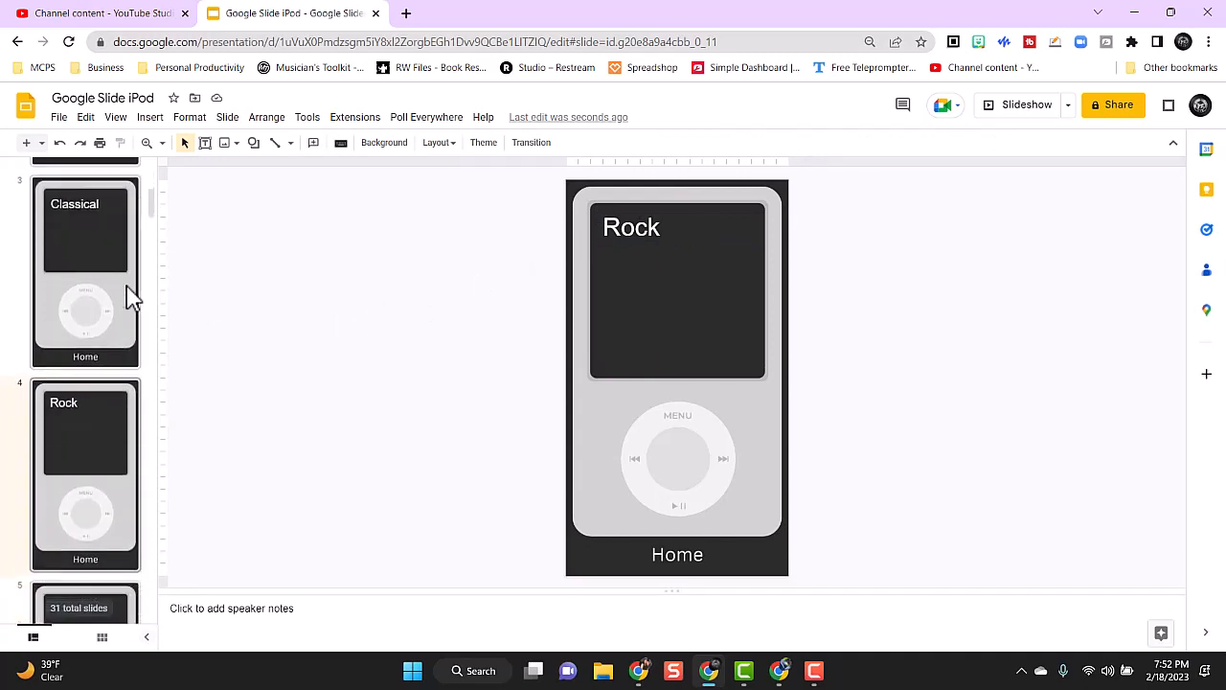
left_click(88, 457)
key("ctrl+v")
left_click_drag(647, 213, 761, 222)
left_click_drag(652, 182, 679, 210)
left_click_drag(786, 227, 760, 228)
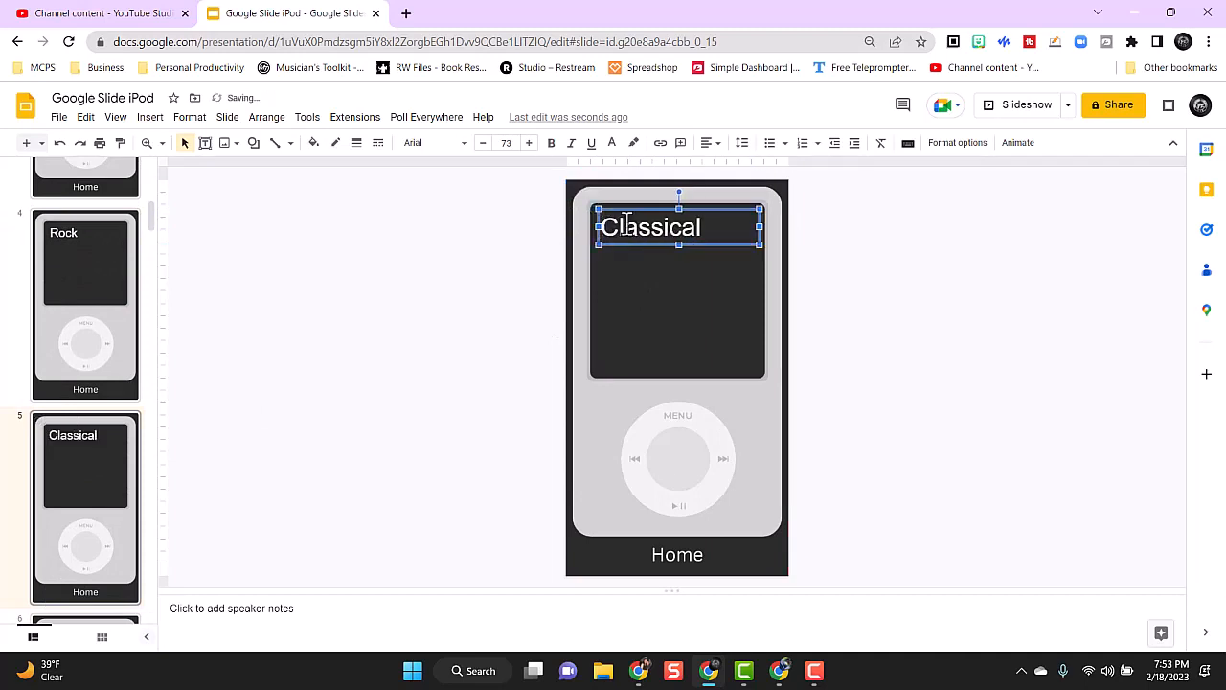
- Replace the title text on slide 5 with "Jazz"
double_click(592, 230)
type("Jazz")
left_click(240, 334)
- Paste the Classical title onto slide 6 and stretch its text box across the upper part of the dark screen
scroll(86, 333, "up", 3)
scroll(86, 333, "down", 3)
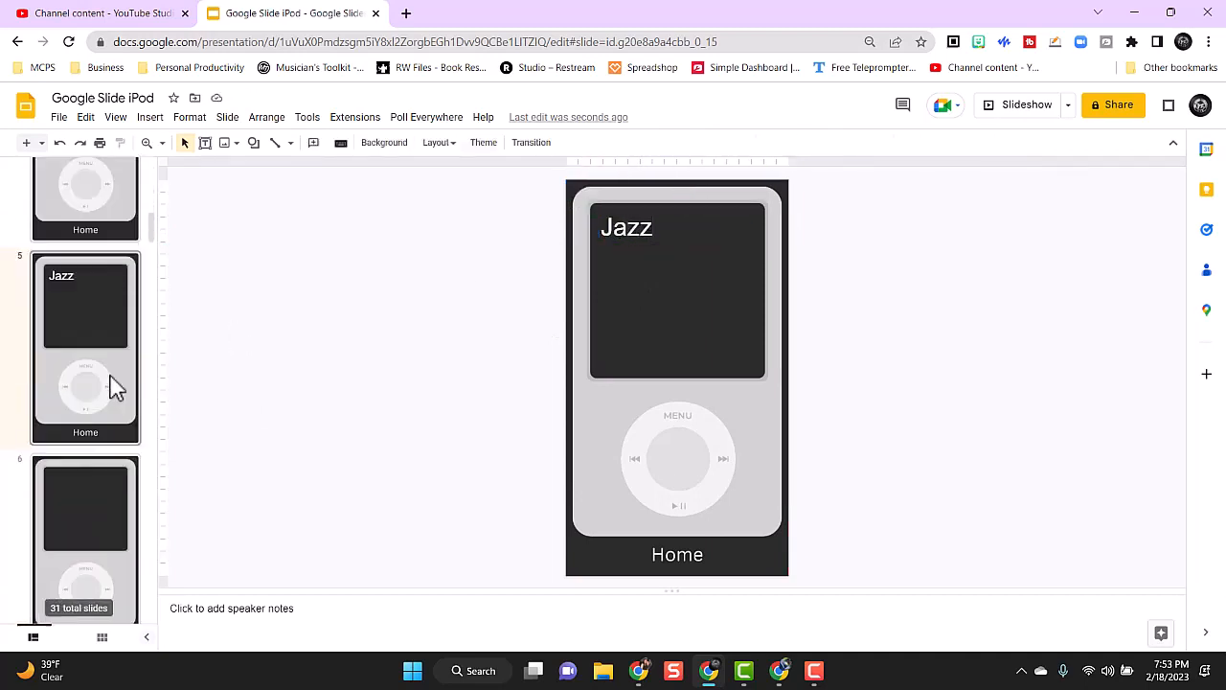
key("ctrl+m")
key("ctrl+v")
left_click_drag(649, 212, 765, 214)
left_click_drag(588, 194, 655, 214)
- Replace the title text on slide 6 with "Easy Listening"
double_click(655, 230)
type("Easy Listening")
left_click(416, 296)
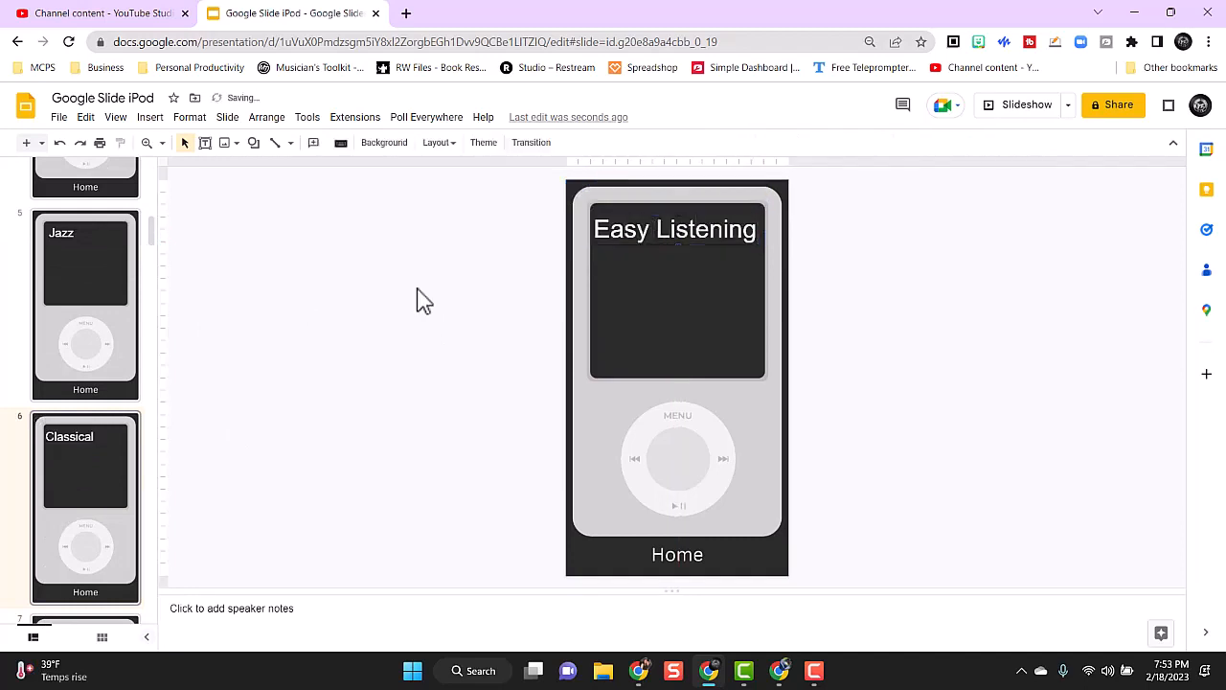
- Narrow the Easy Listening text box slightly and reduce its font size so the title fits on one line
left_click(601, 234)
left_click_drag(592, 230, 599, 230)
triple_click(671, 253)
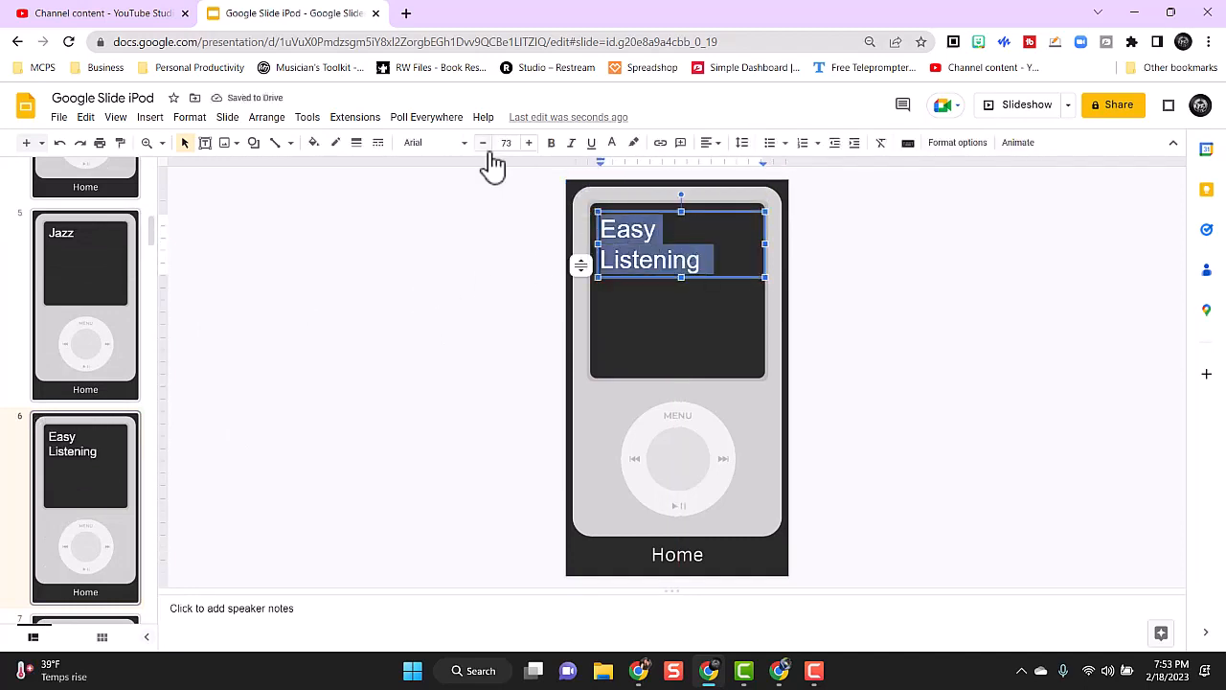
left_click(482, 142)
left_click(483, 143)
left_click(431, 298)
- Paste the copied title onto slide 7 and replace its text with "Playlists"
scroll(86, 306, "down", 5)
left_click(85, 307)
left_click(85, 306)
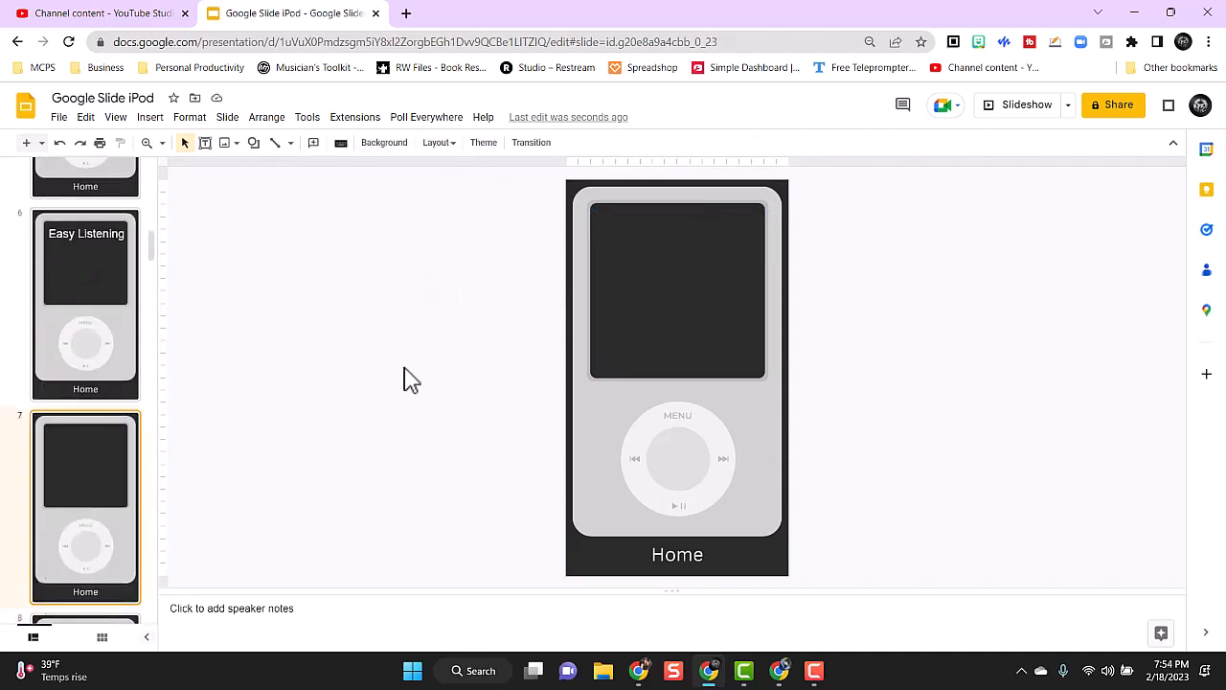
key("ctrl+v")
double_click(605, 211)
type("Playlists")
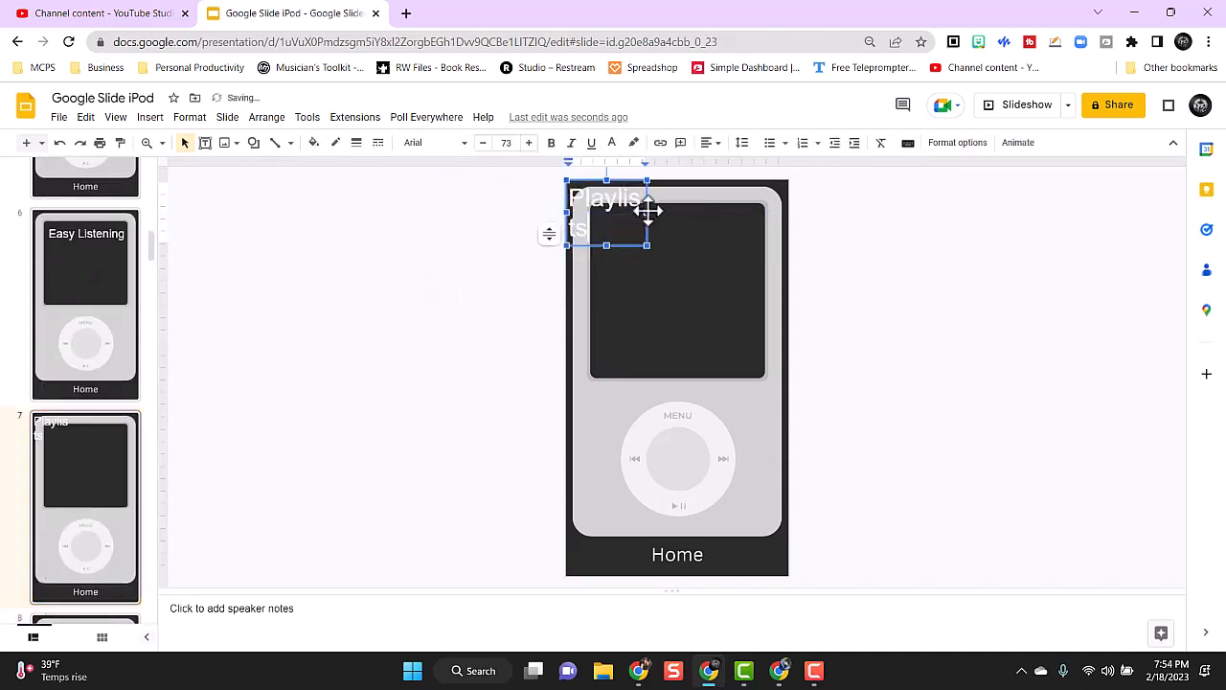
- Resize the Playlists text box to fit across the upper part of the dark screen on slide 7
left_click_drag(647, 212, 763, 210)
left_click_drag(567, 199, 591, 199)
left_click(85, 306)
scroll(669, 244, "down", 1)
left_click_drag(659, 179, 660, 210)
left_click(856, 262)
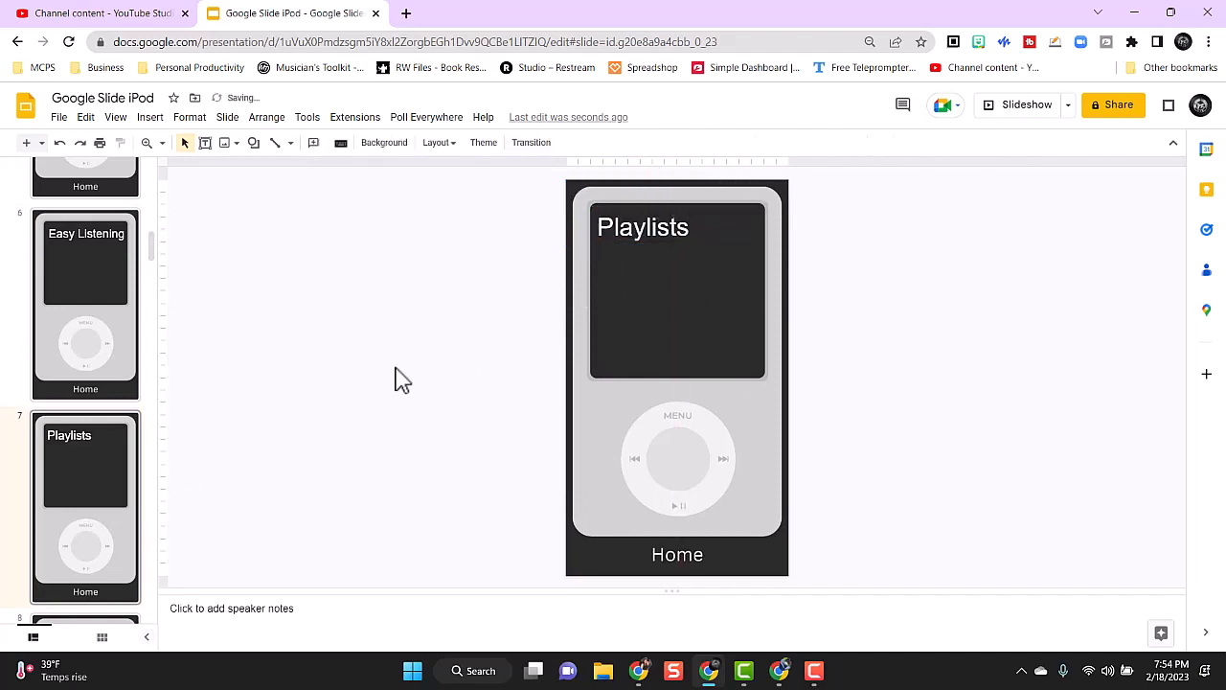
- Review the titled slides 3 to 7 against the category menu on slide 2
scroll(67, 465, "up", 1)
scroll(66, 458, "up", 5)
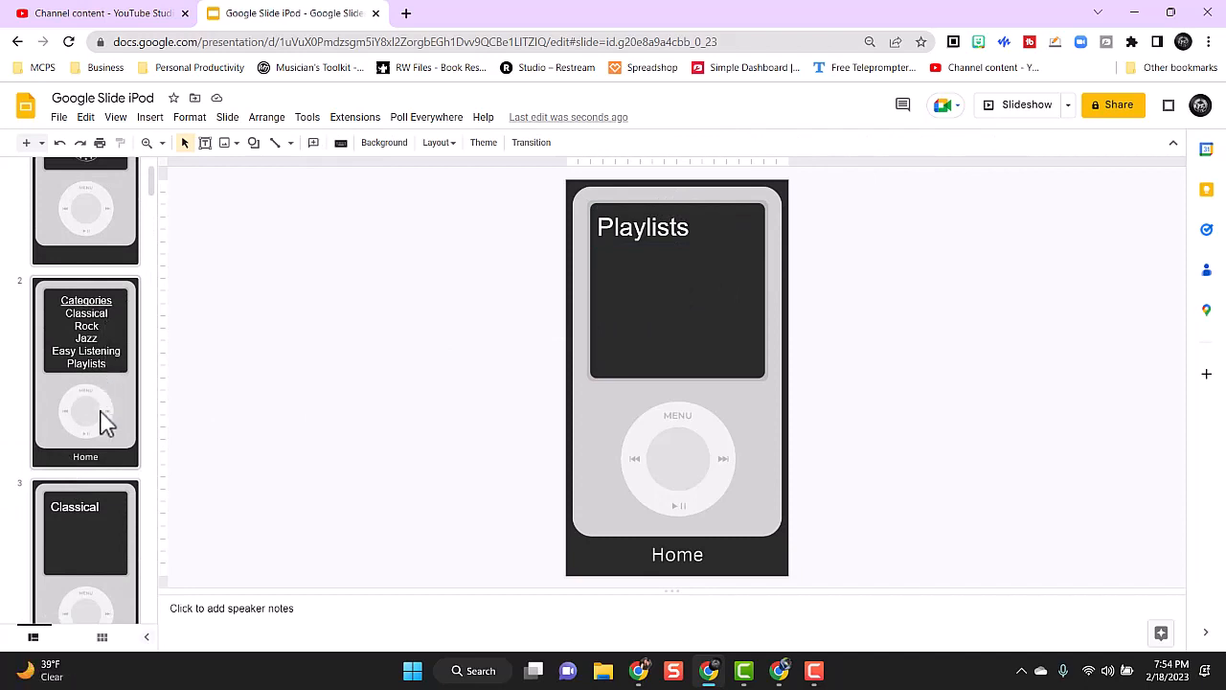
scroll(95, 517, "down", 4)
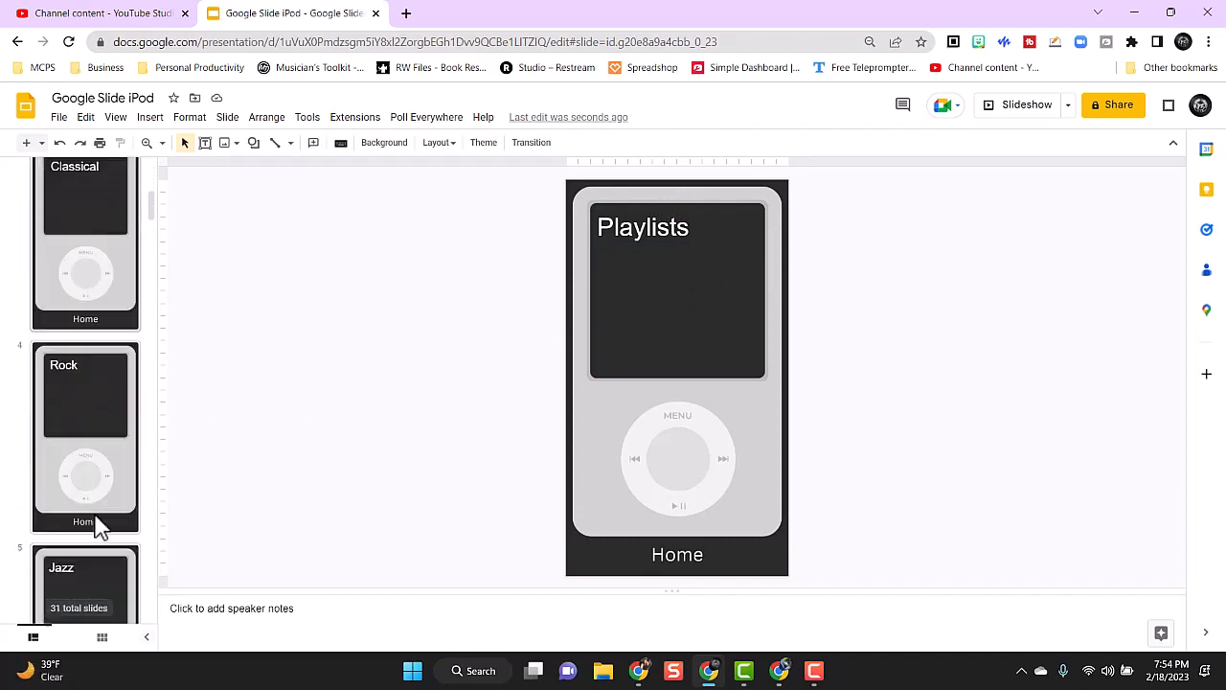
scroll(94, 515, "down", 3)
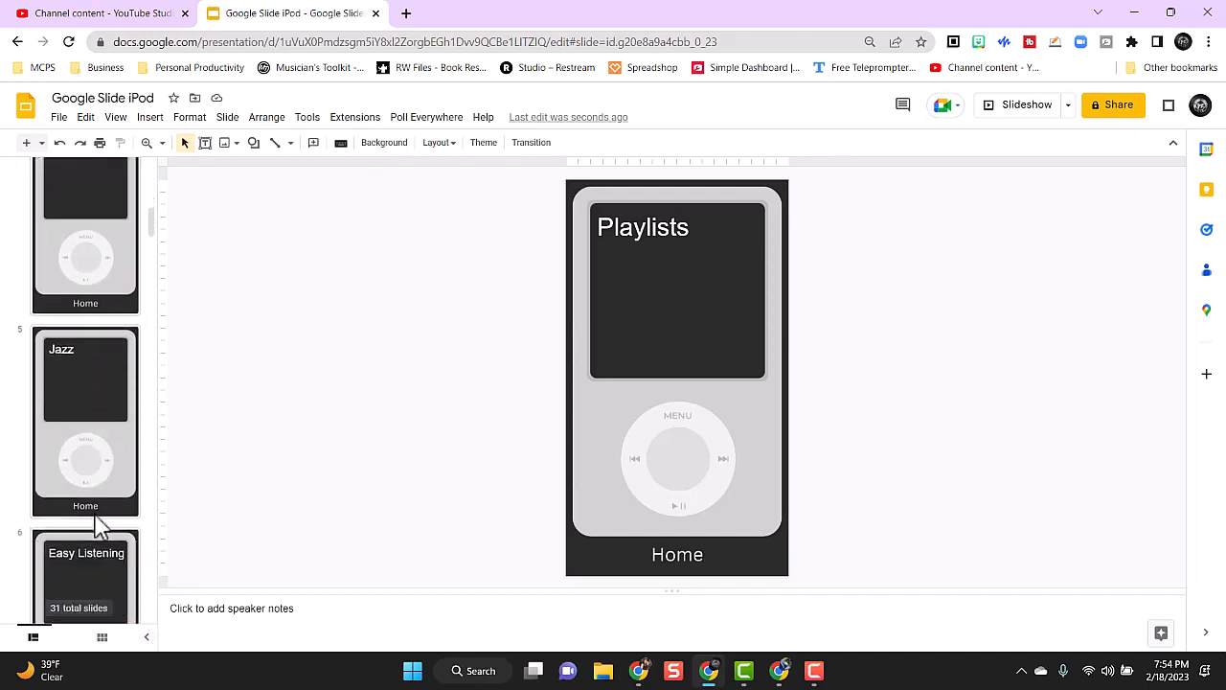
scroll(101, 525, "down", 4)
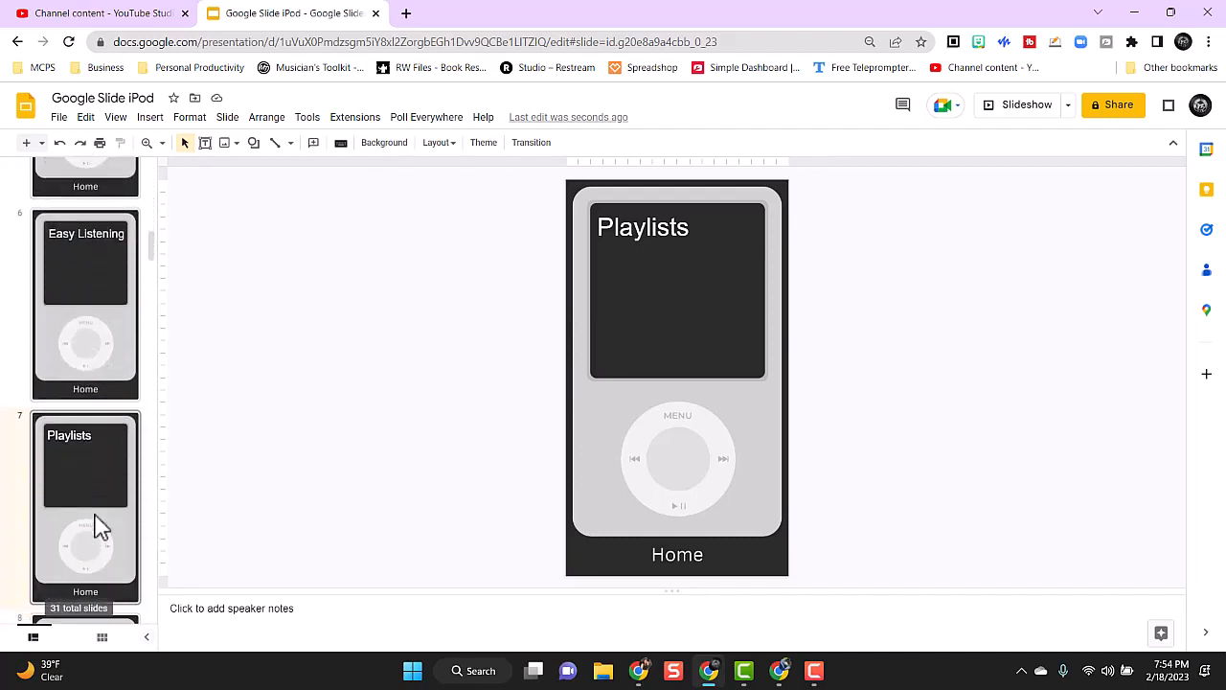
scroll(101, 525, "up", 6)
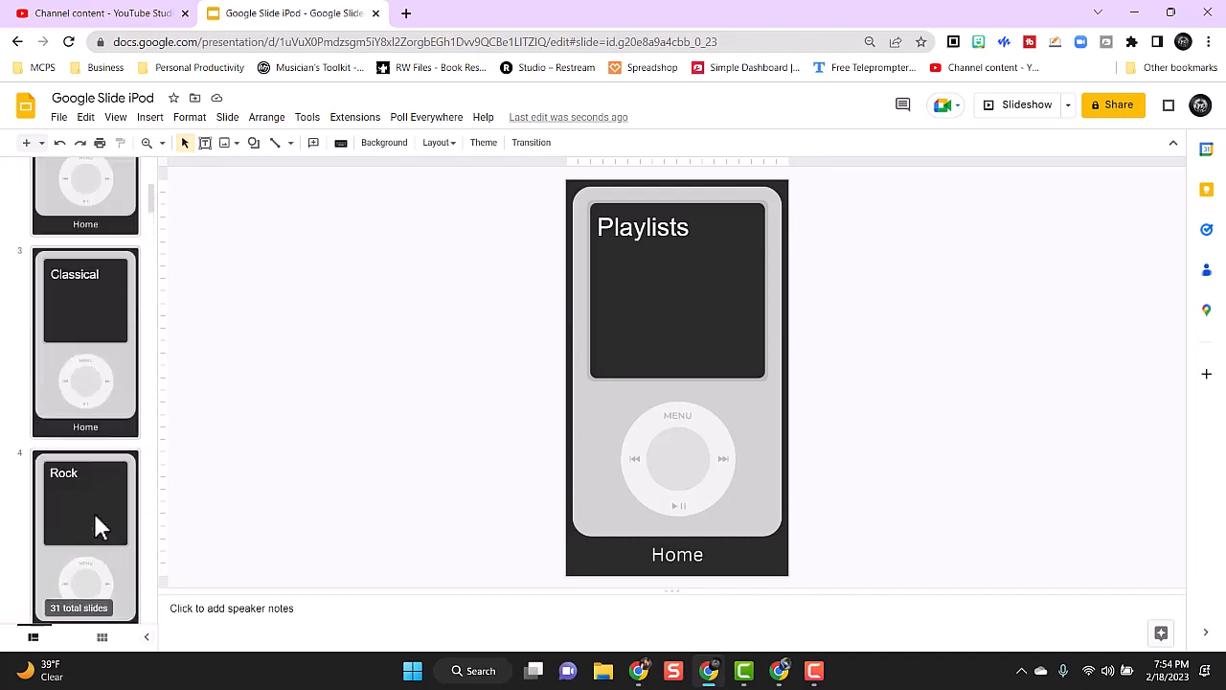
scroll(95, 520, "up", 3)
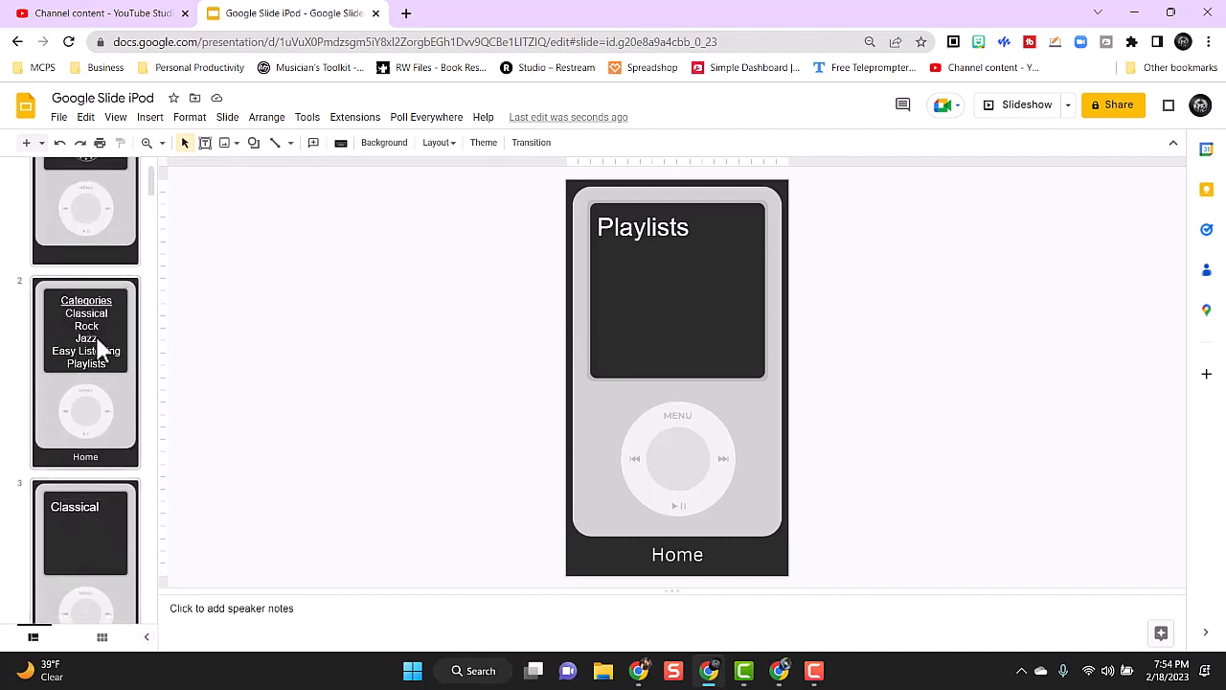
- Link the word "Classical" in the category menu on slide 2 to Slide 3 of this presentation
left_click(100, 349)
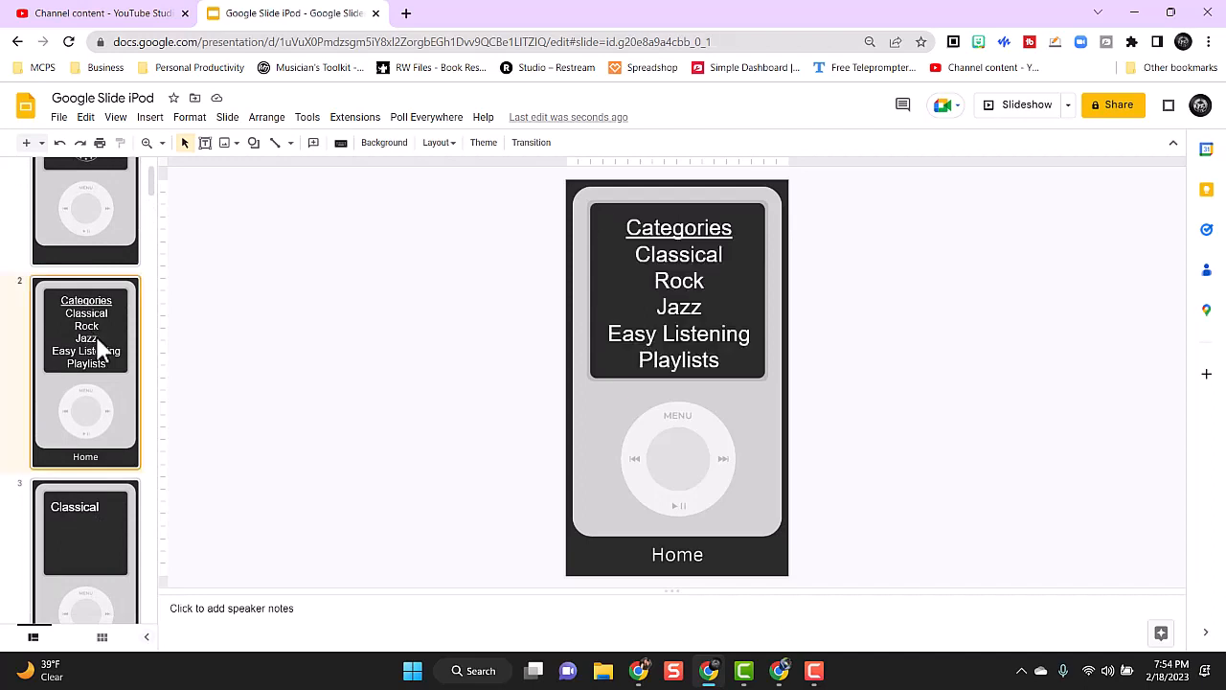
double_click(651, 254)
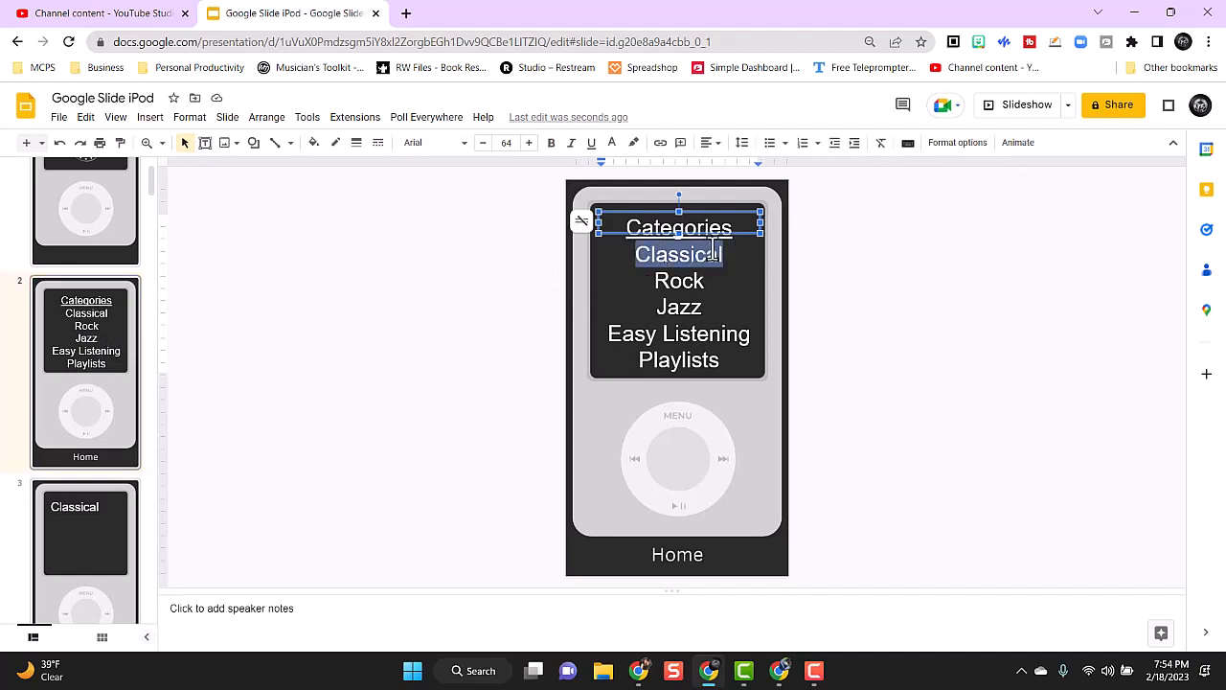
left_click(660, 146)
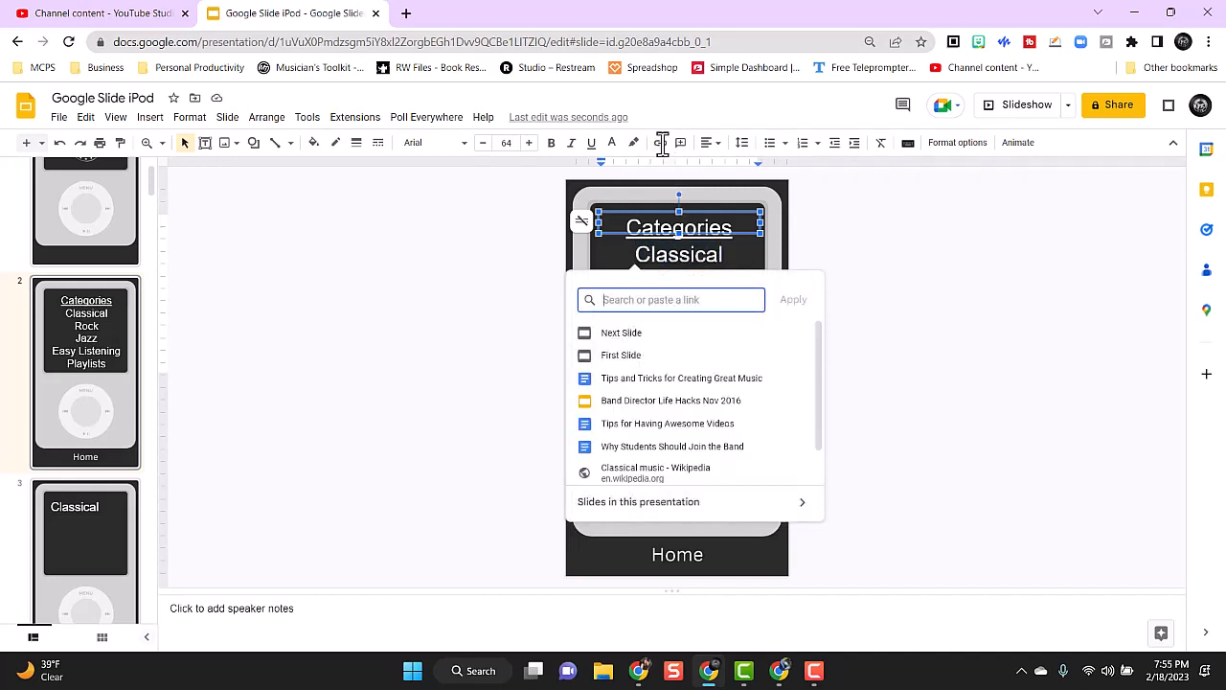
left_click(640, 504)
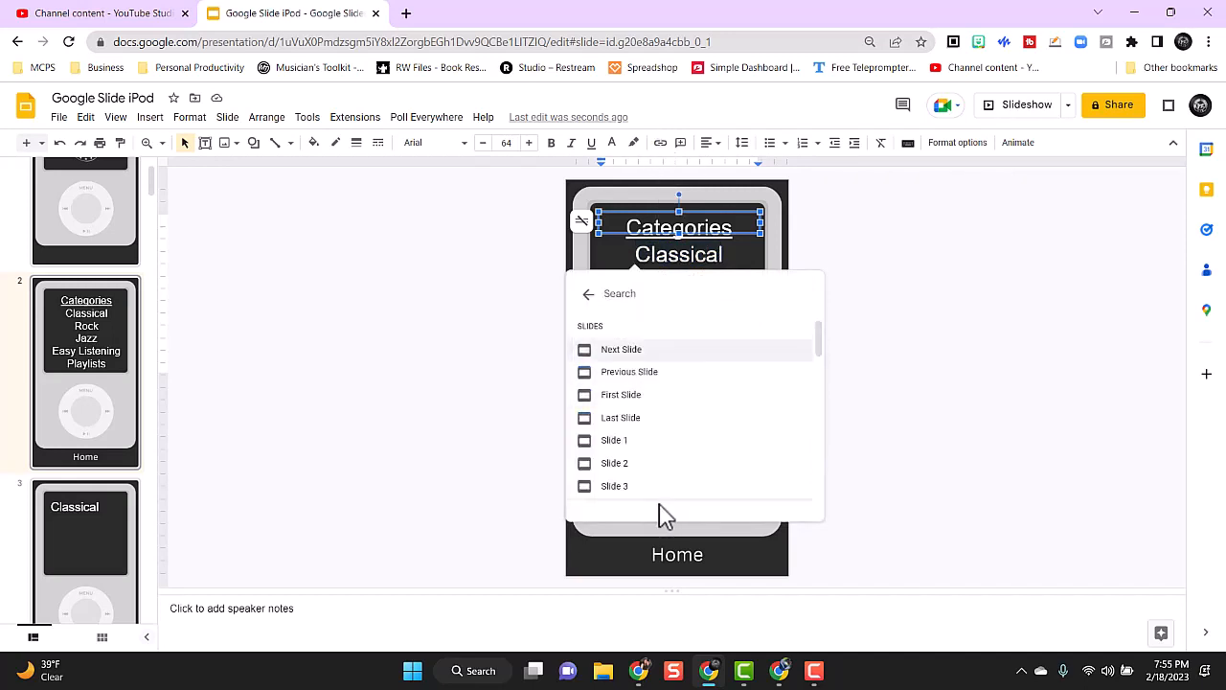
left_click(615, 488)
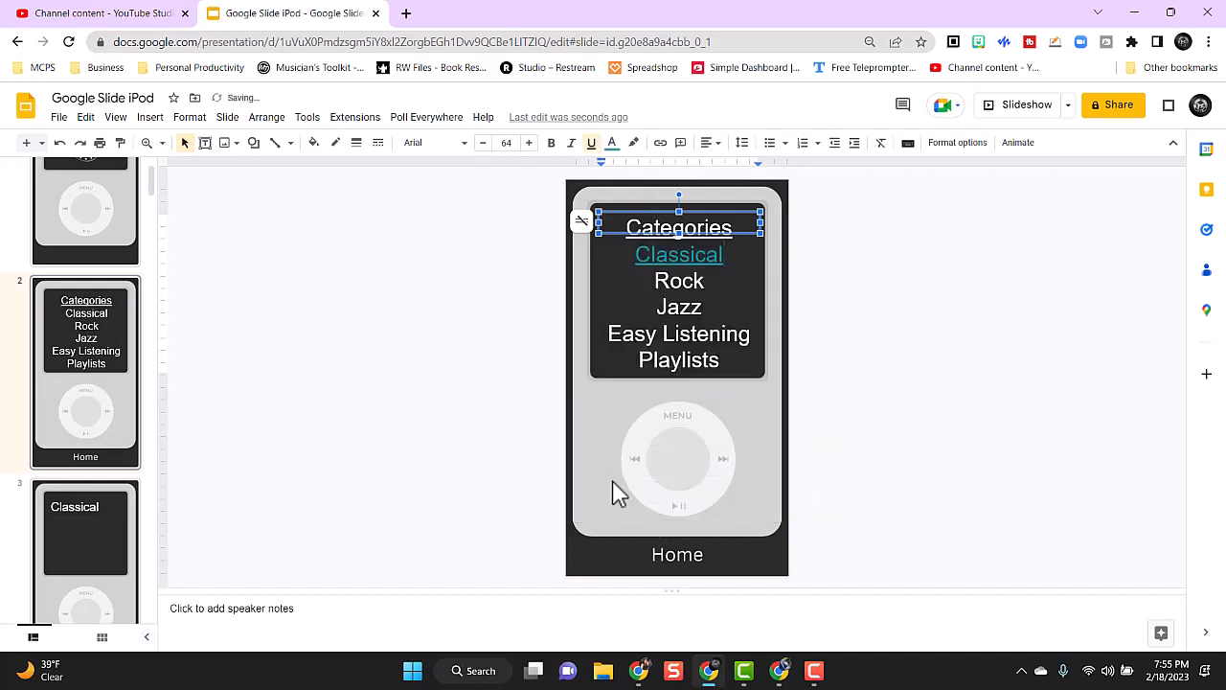
- Select the linked word "Classical" in the category menu on slide 2
double_click(680, 257)
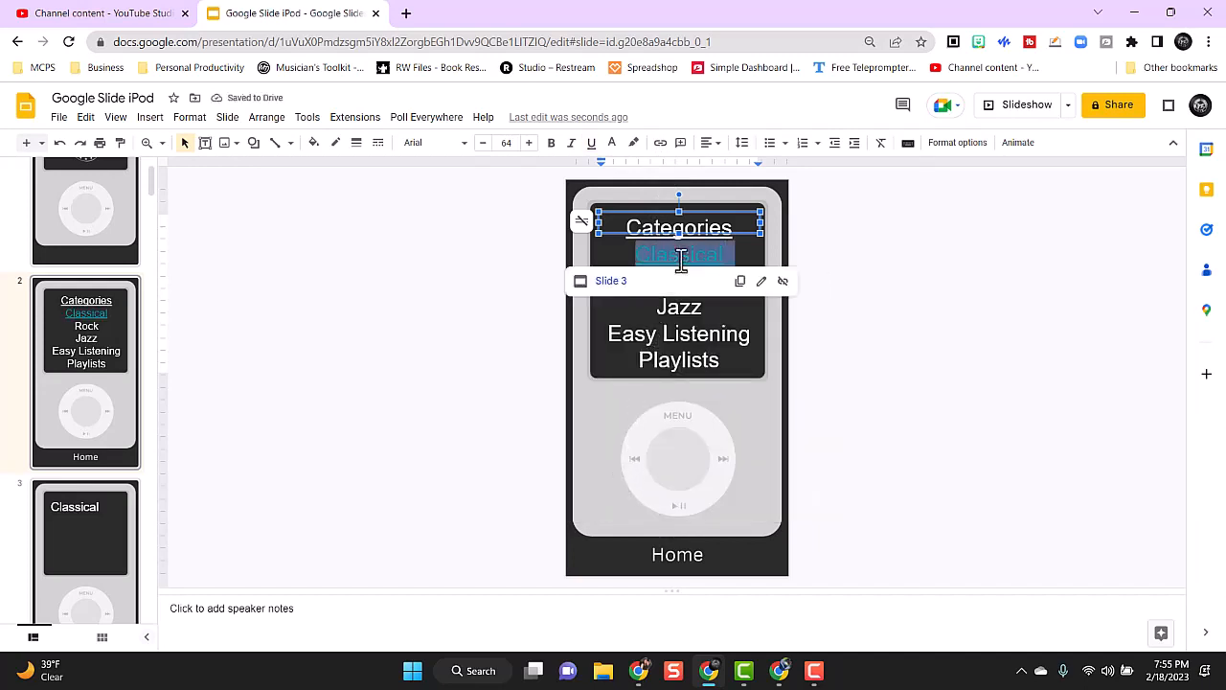